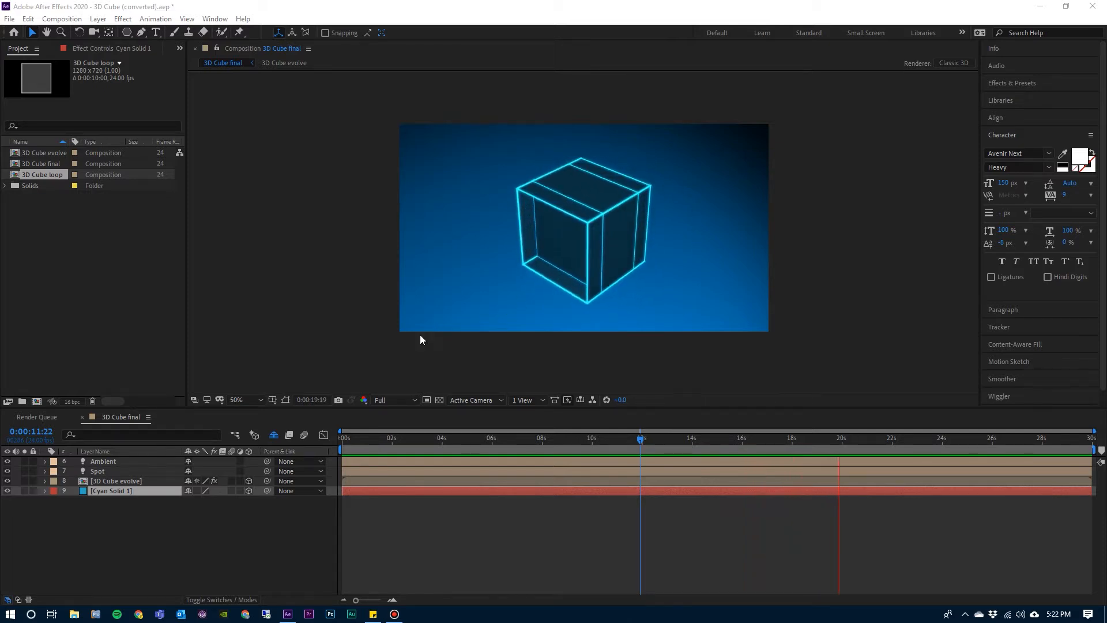
Step: Create a new 1920 x 1080 composition at 24 fps with a duration of 30 seconds
key("ctrl+n")
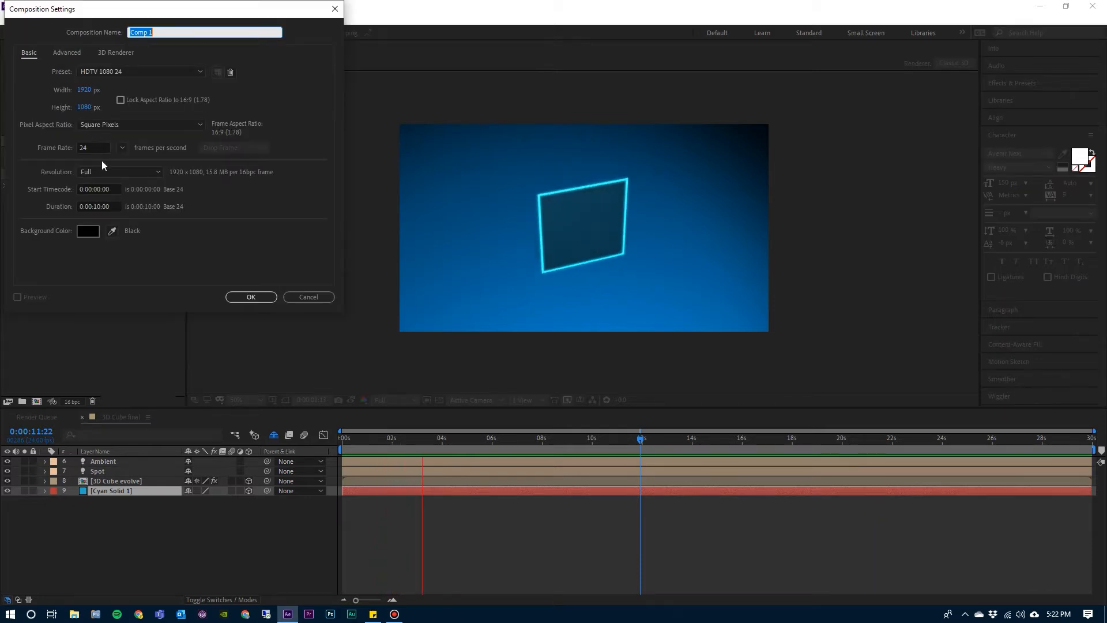
left_click(99, 206)
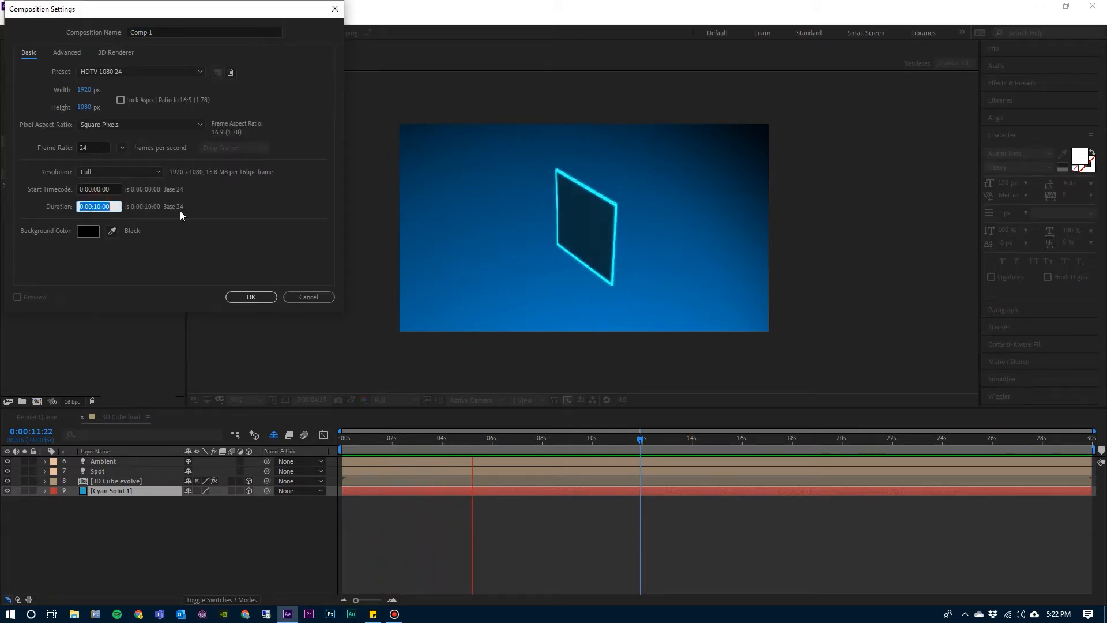
type("3000")
key("Return")
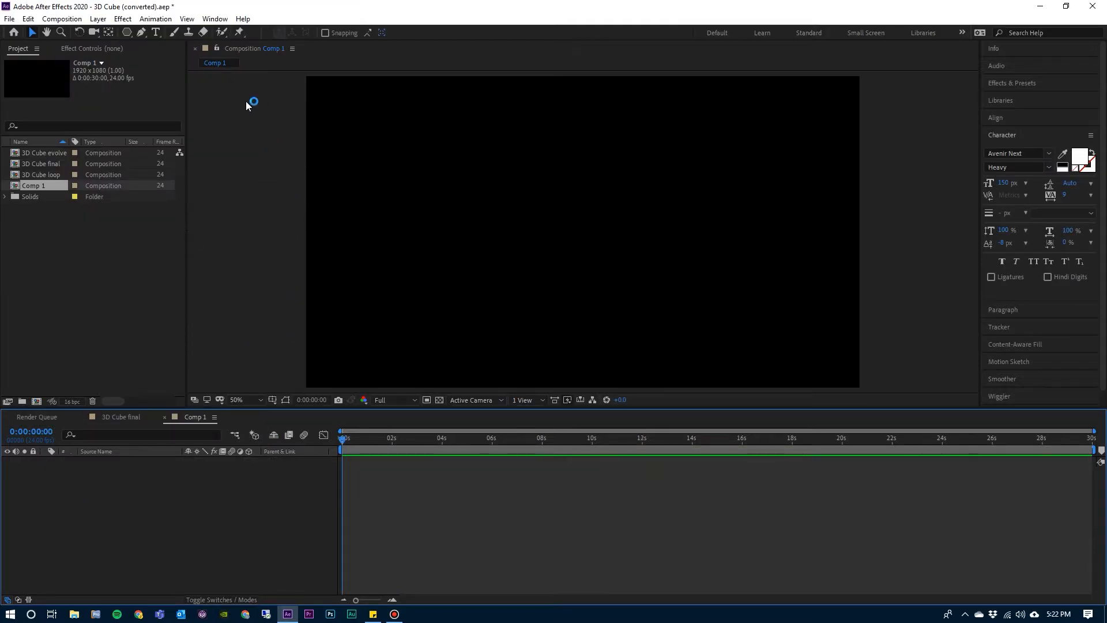
Step: Add a rectangle shape layer that fills the whole composition frame using the Rectangle tool
left_click(128, 32)
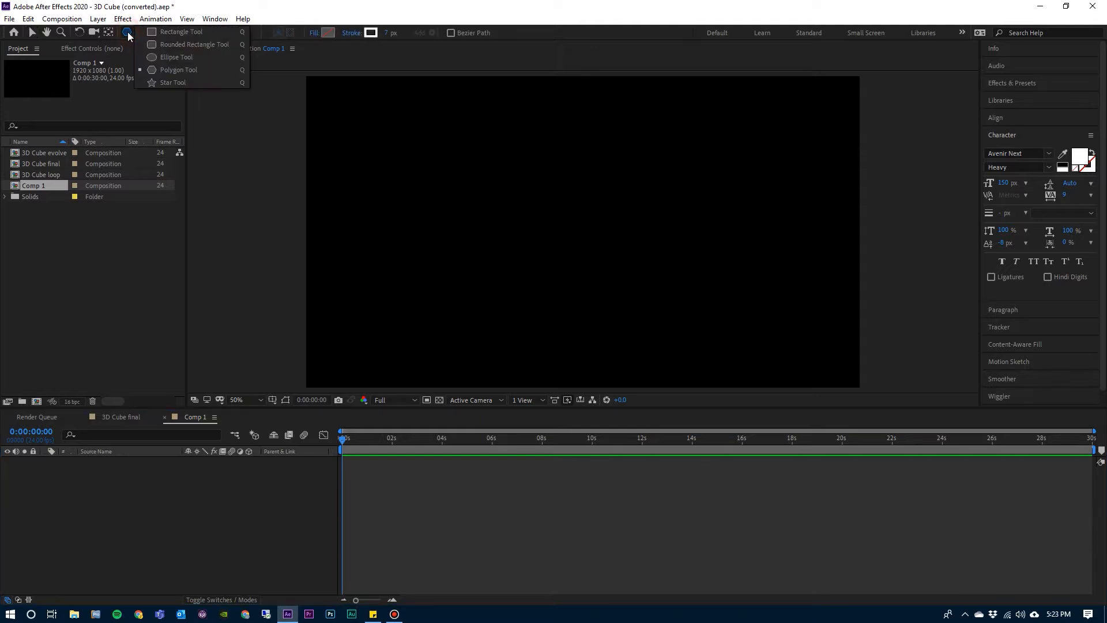
left_click(166, 33)
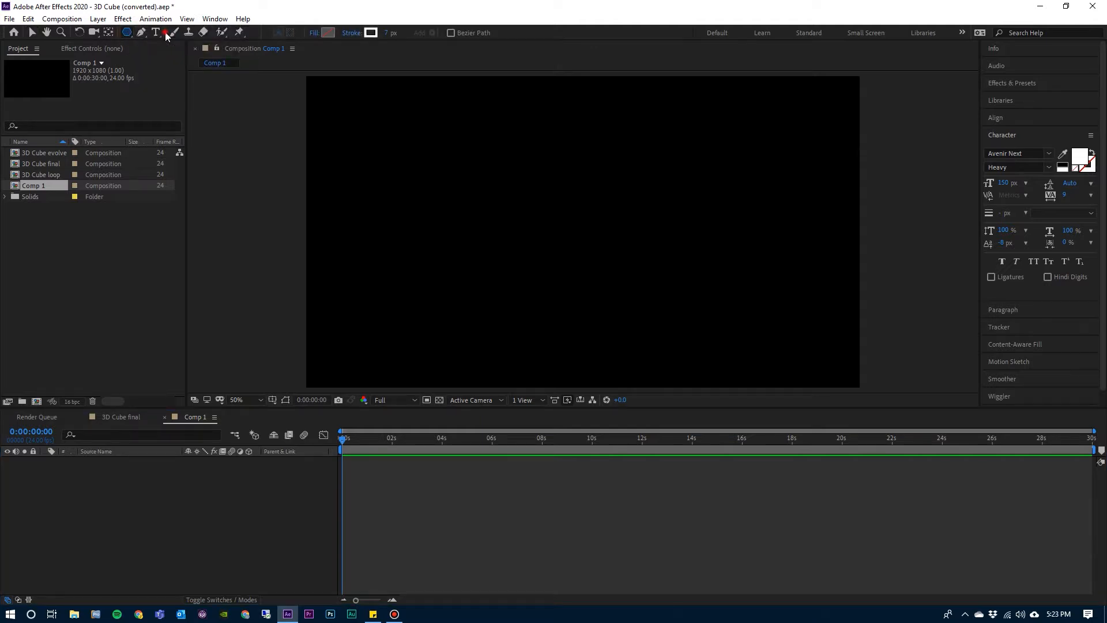
double_click(128, 33)
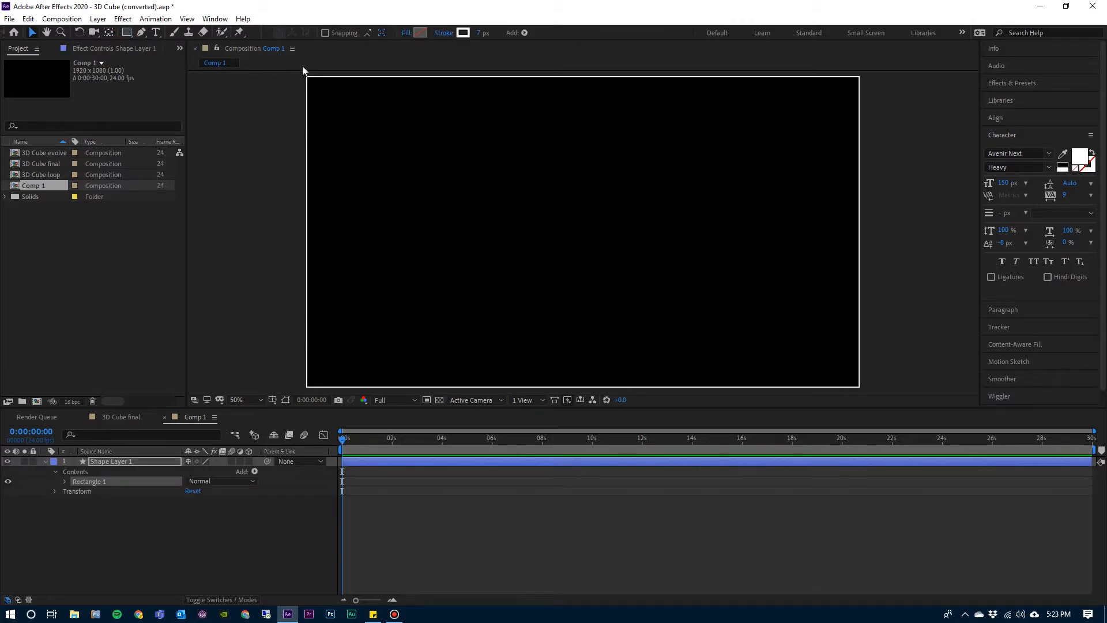
Step: Give the rectangle a solid fill at 100% opacity in dark blue, hex 01618D
left_click(406, 35)
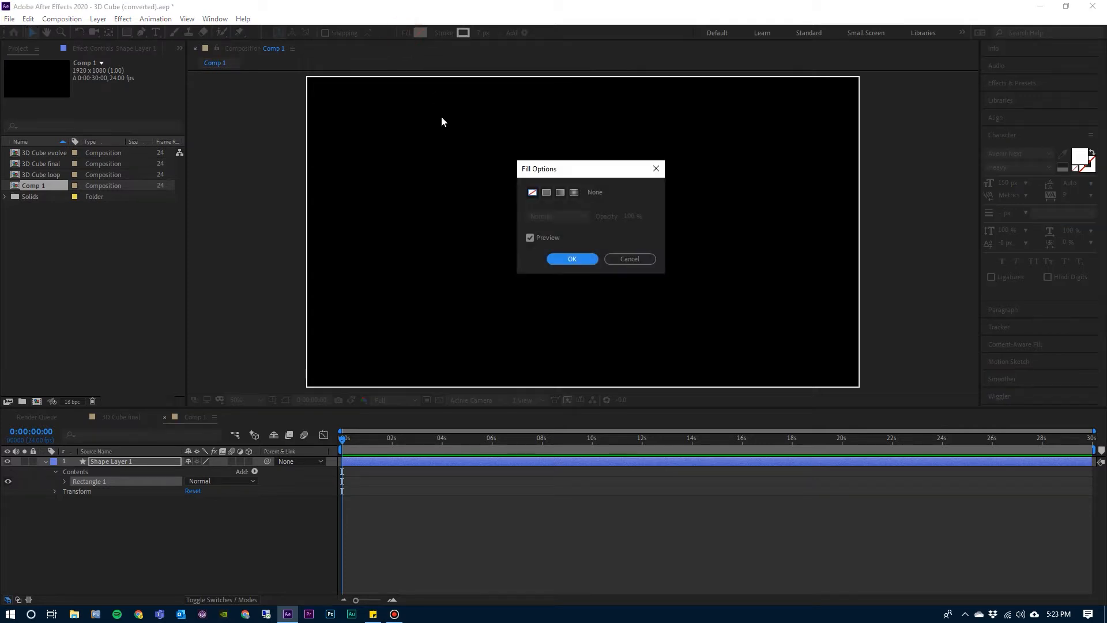
left_click(547, 193)
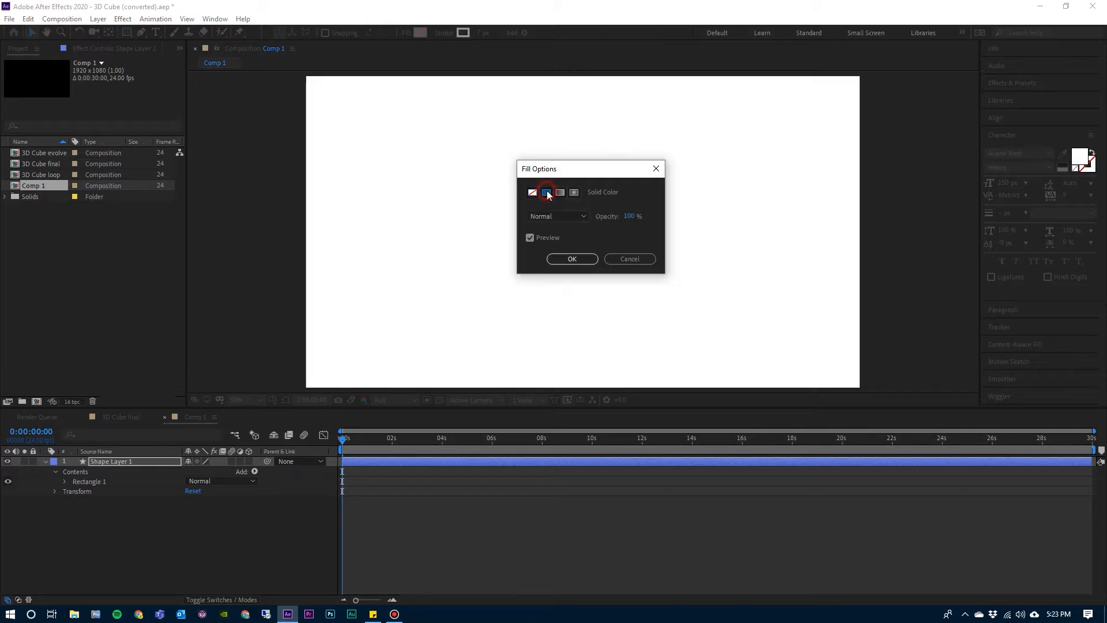
left_click(561, 259)
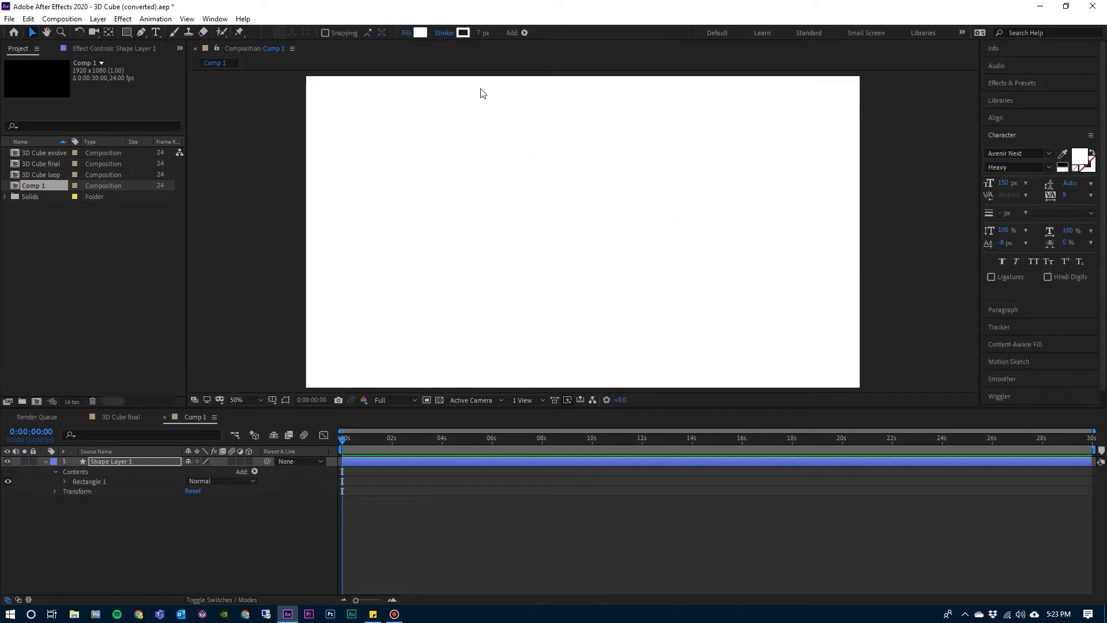
left_click(419, 35)
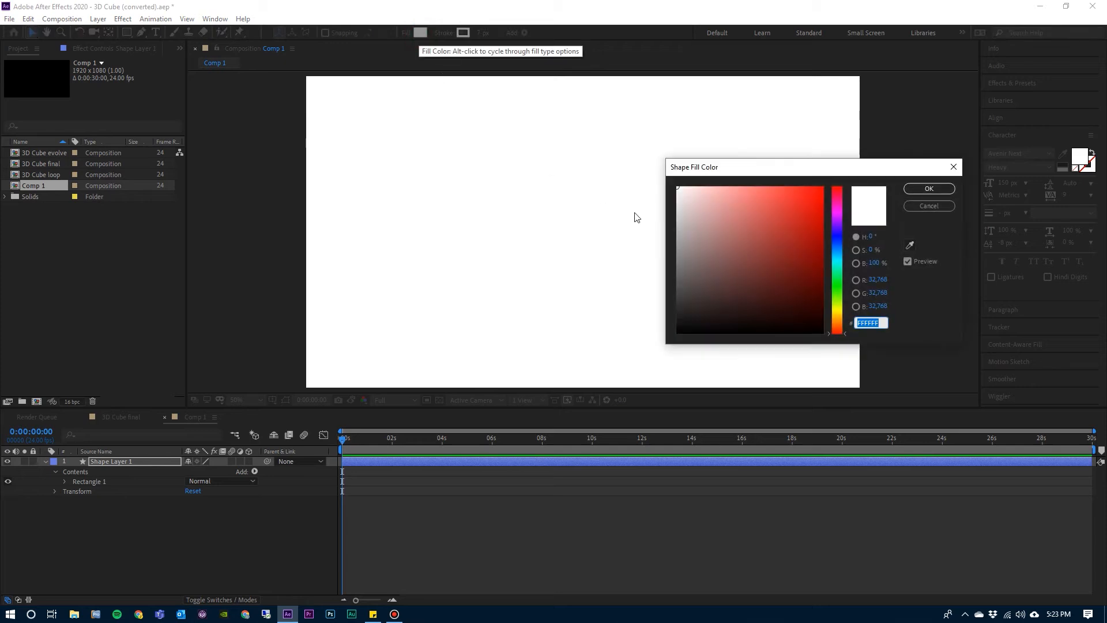
left_click_drag(836, 247, 836, 252)
left_click(824, 250)
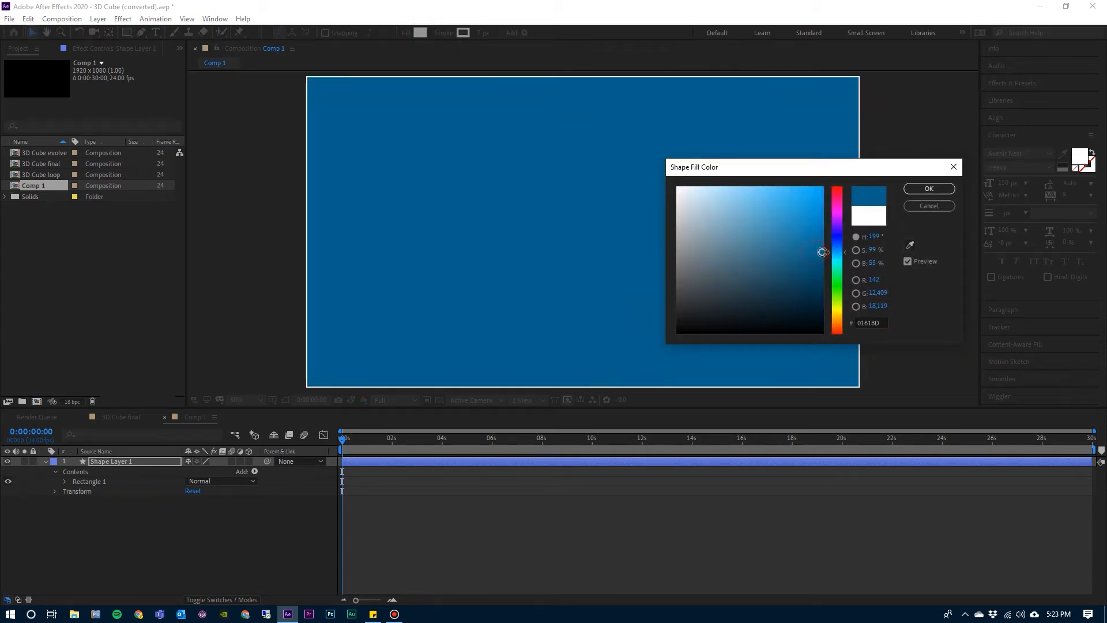
left_click(916, 189)
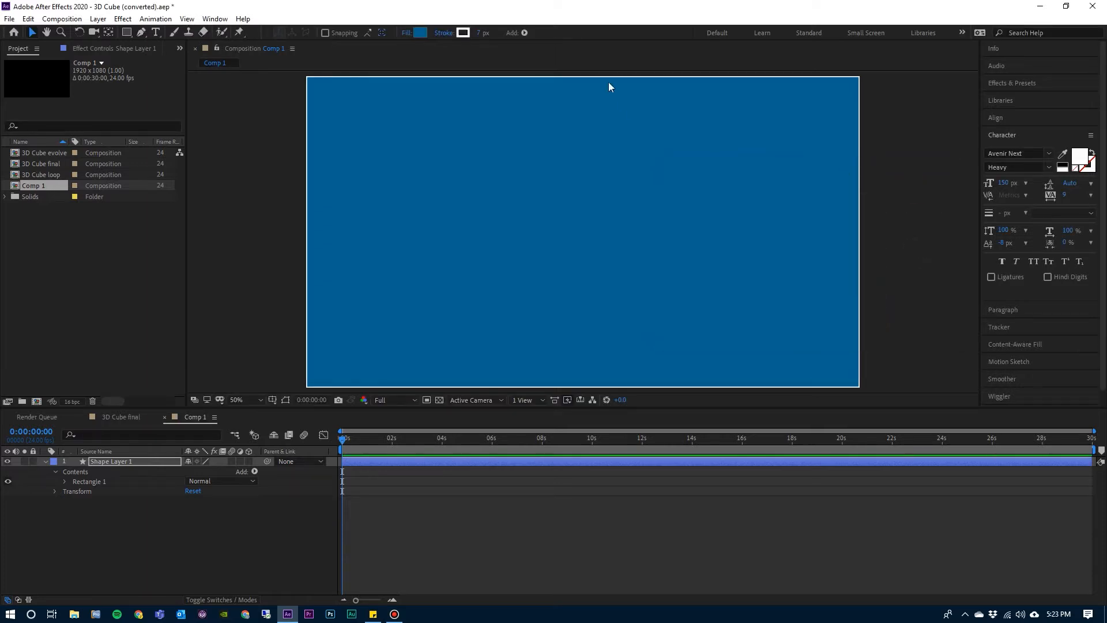
Step: Give the rectangle a solid white stroke with a width of 10 px
left_click(444, 32)
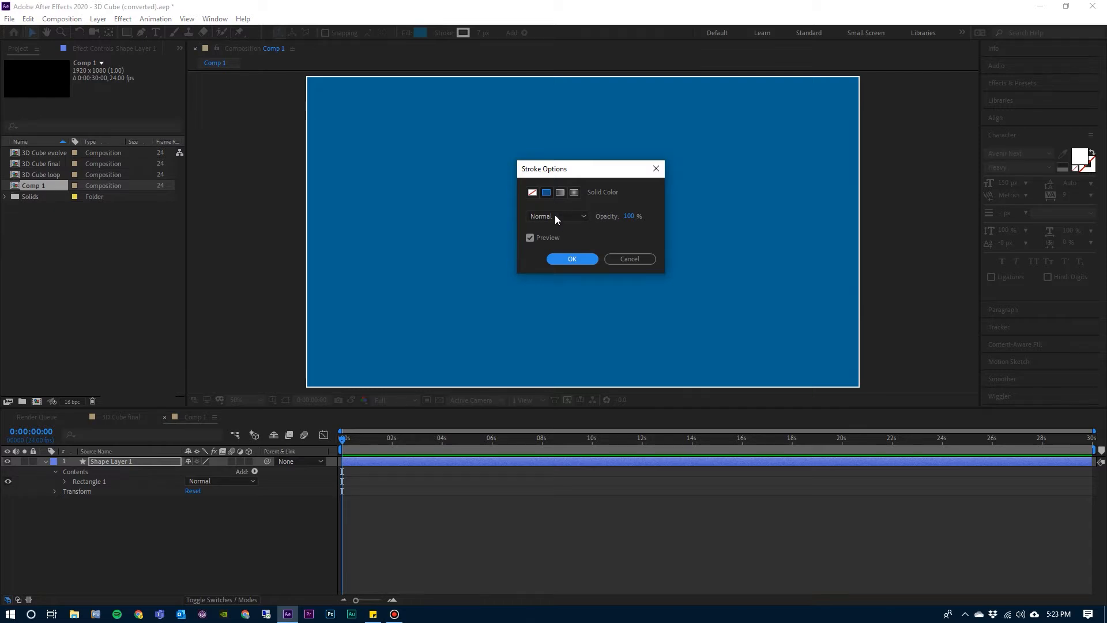
left_click(570, 261)
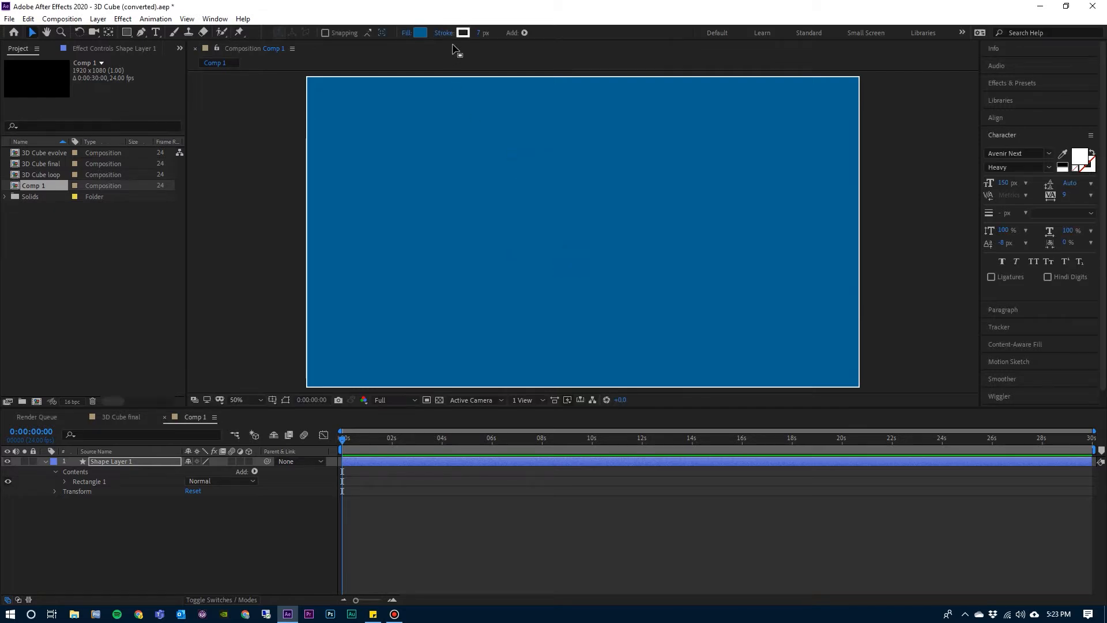
left_click(462, 33)
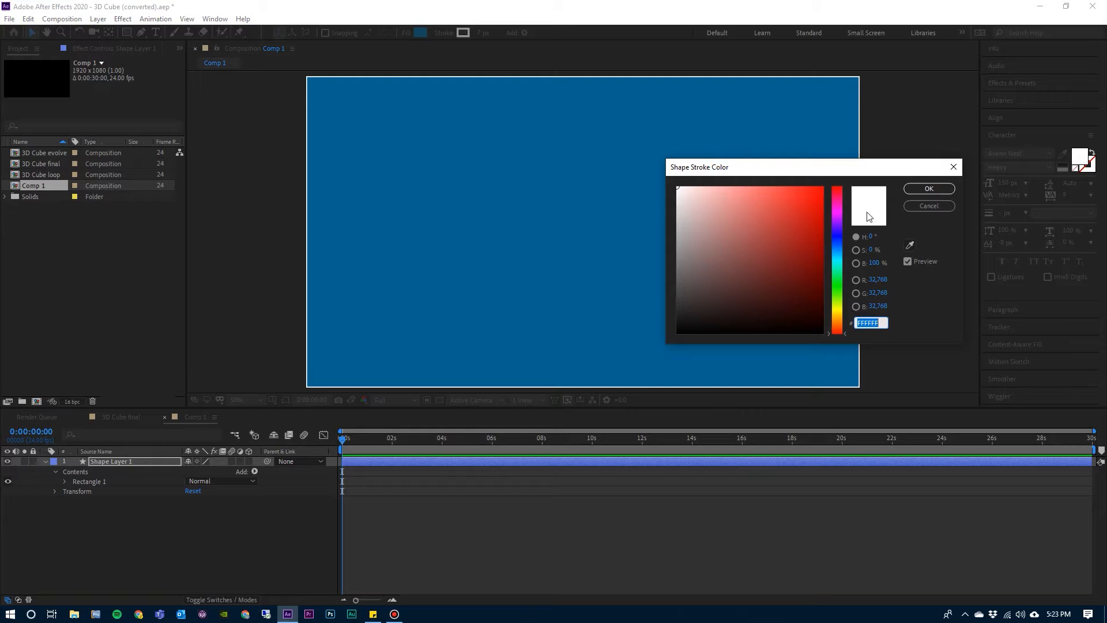
left_click(927, 194)
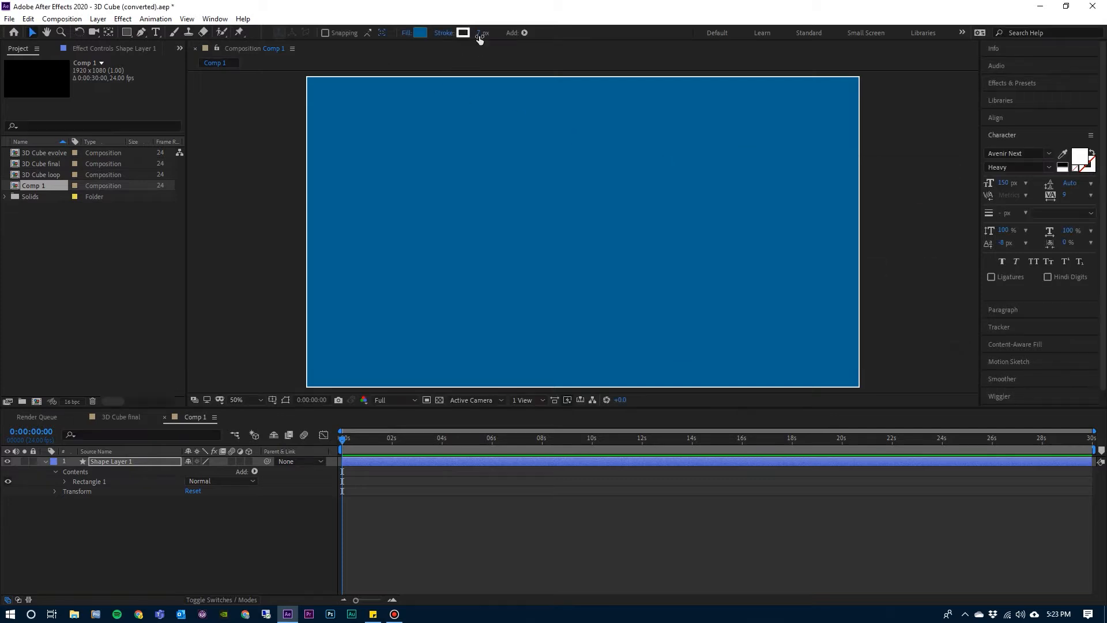
left_click(481, 33)
type("10")
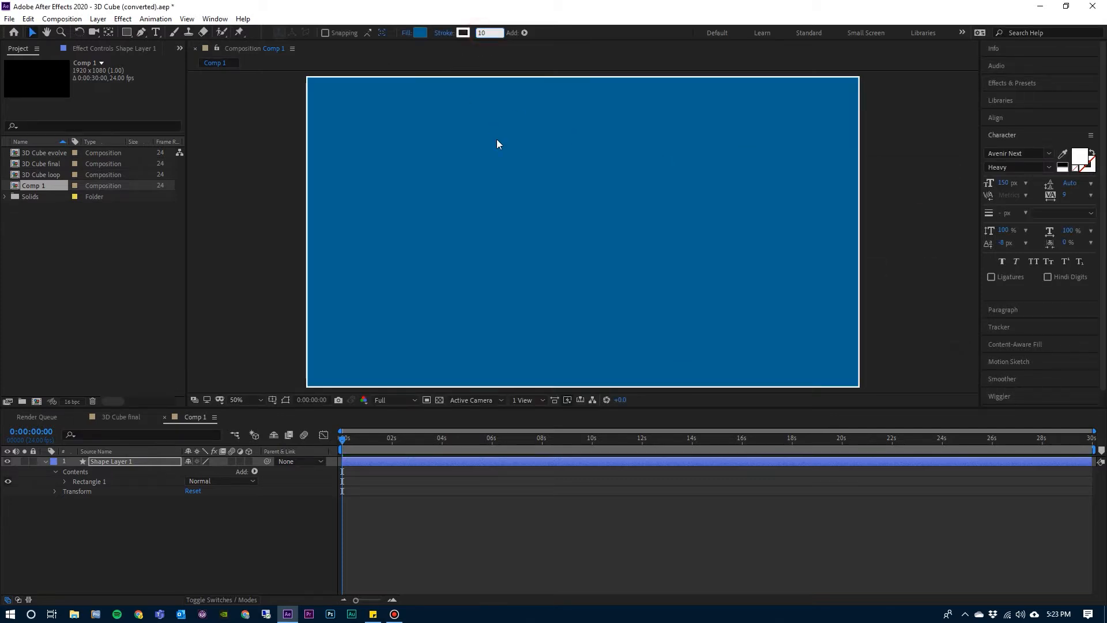
key("Return")
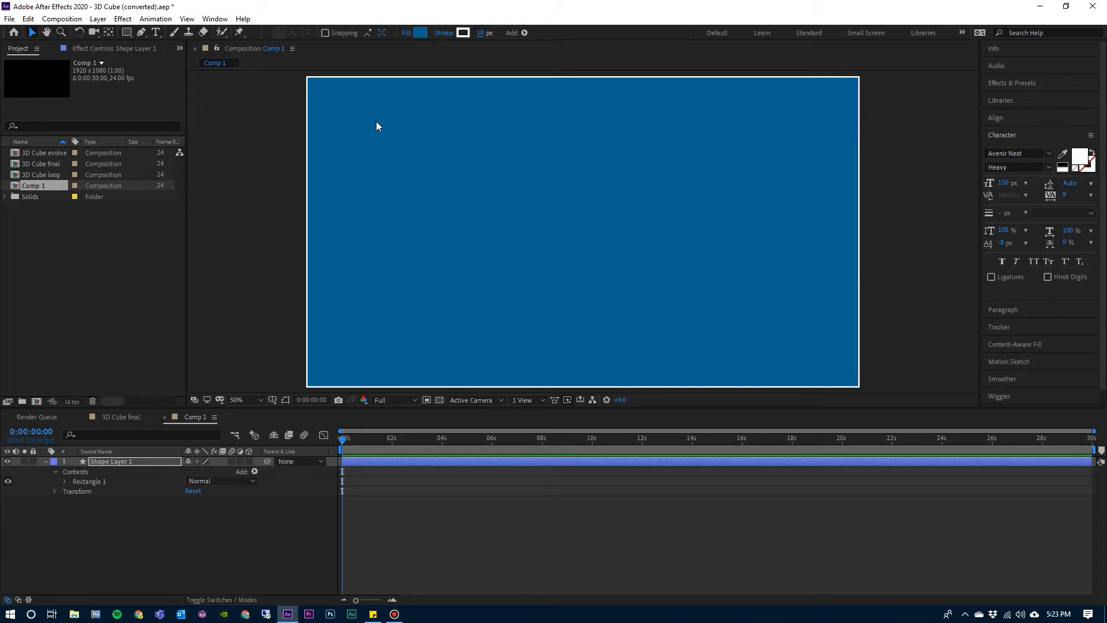
Step: Set the size of the shape layer's rectangle path to 500 by 500 and collapse the layer's properties
left_click(64, 481)
left_click(95, 492)
left_click(74, 492)
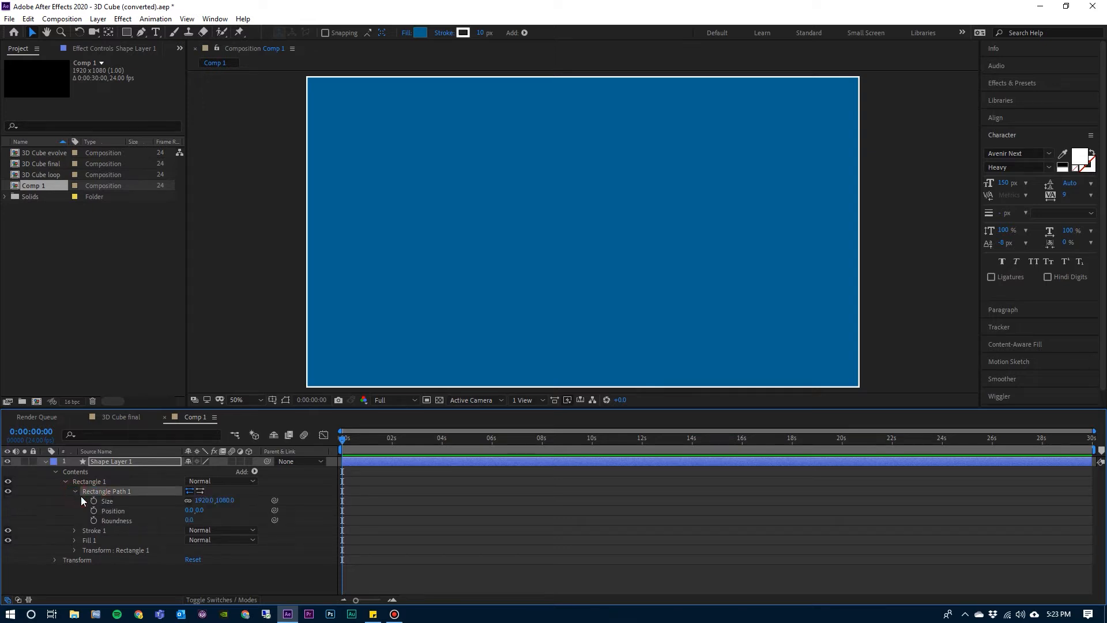
left_click(203, 501)
type("500")
key("Tab")
type("500")
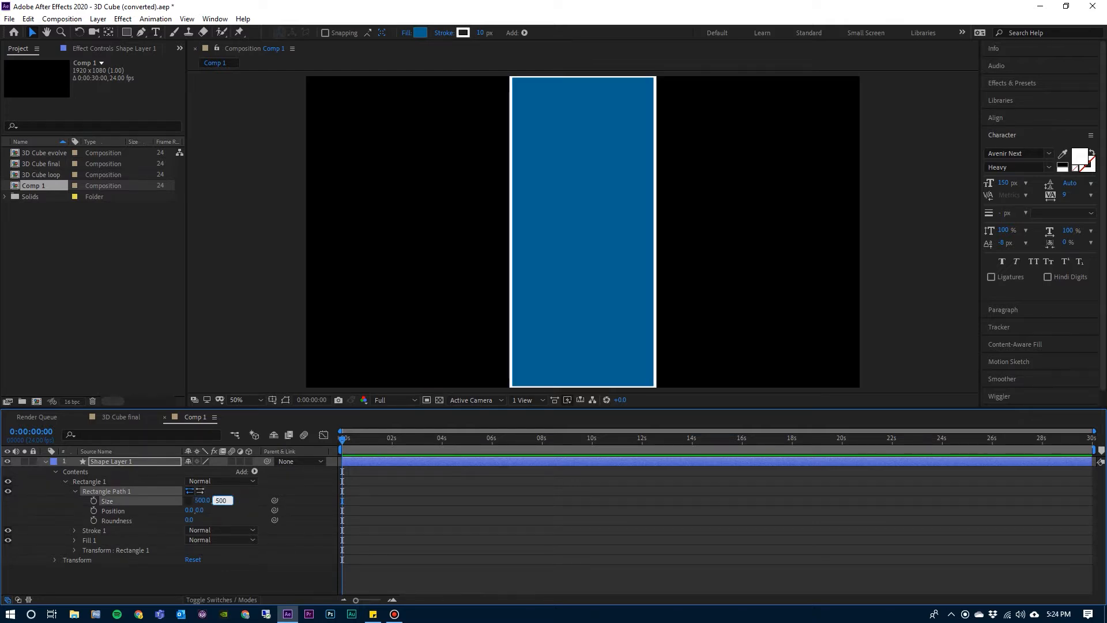
key("Return")
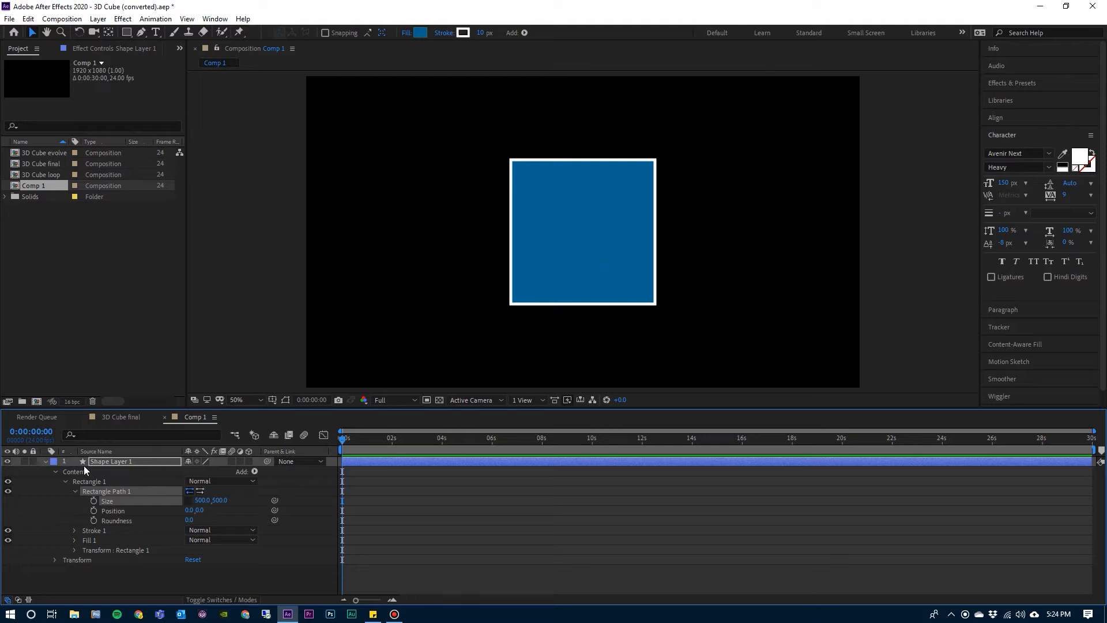
left_click(46, 461)
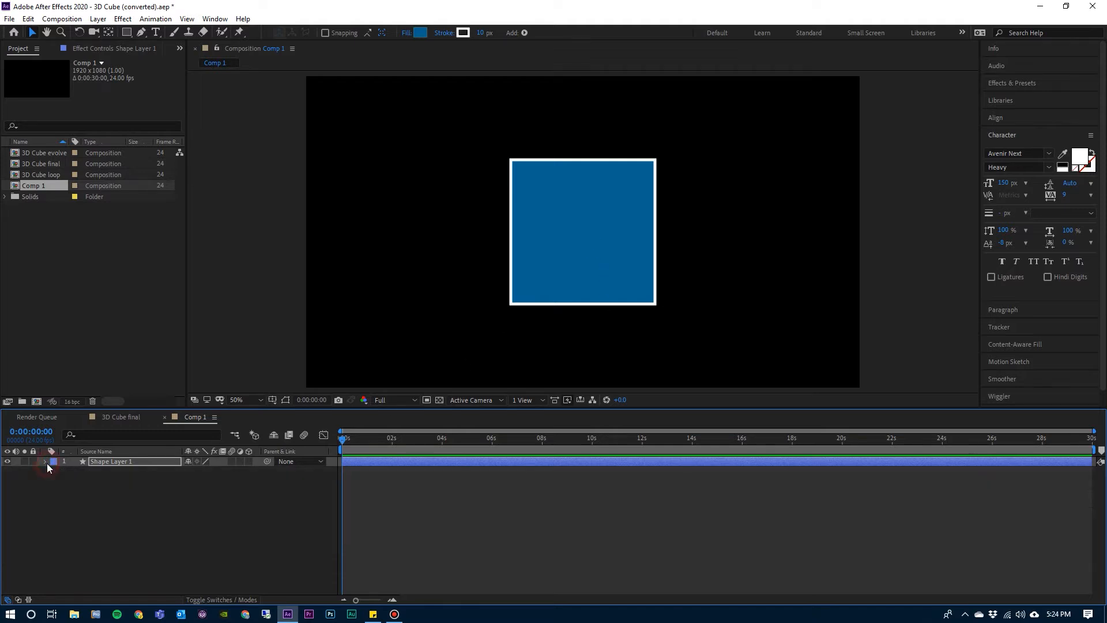
Step: Expand the shape layer's transform properties and turn the layer into a 3D layer
left_click(98, 462)
left_click(45, 461)
left_click(55, 471)
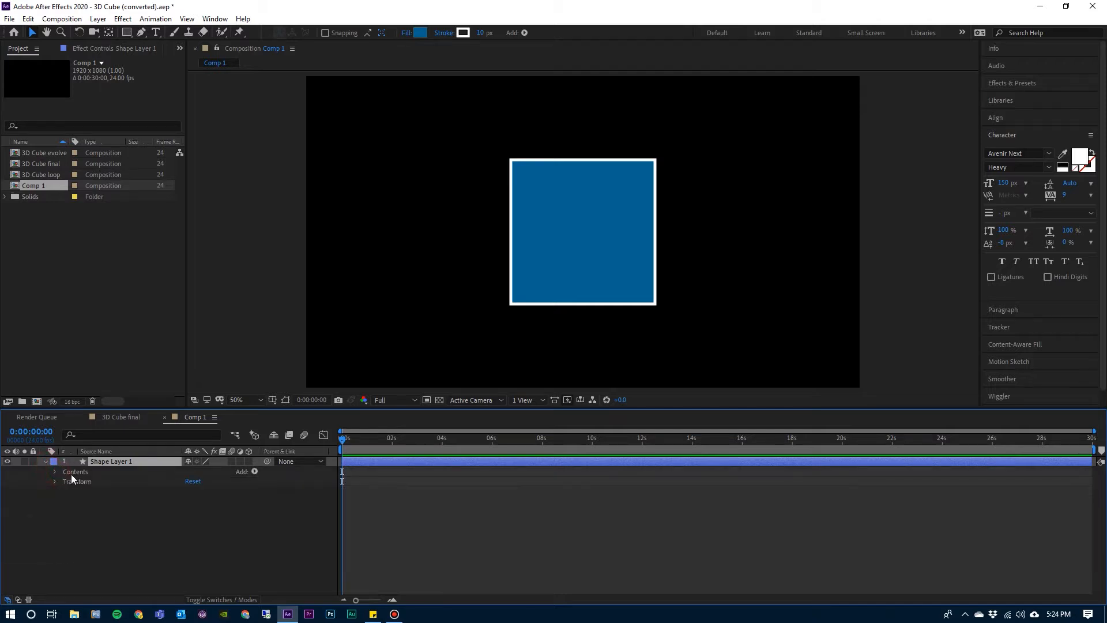
left_click(75, 484)
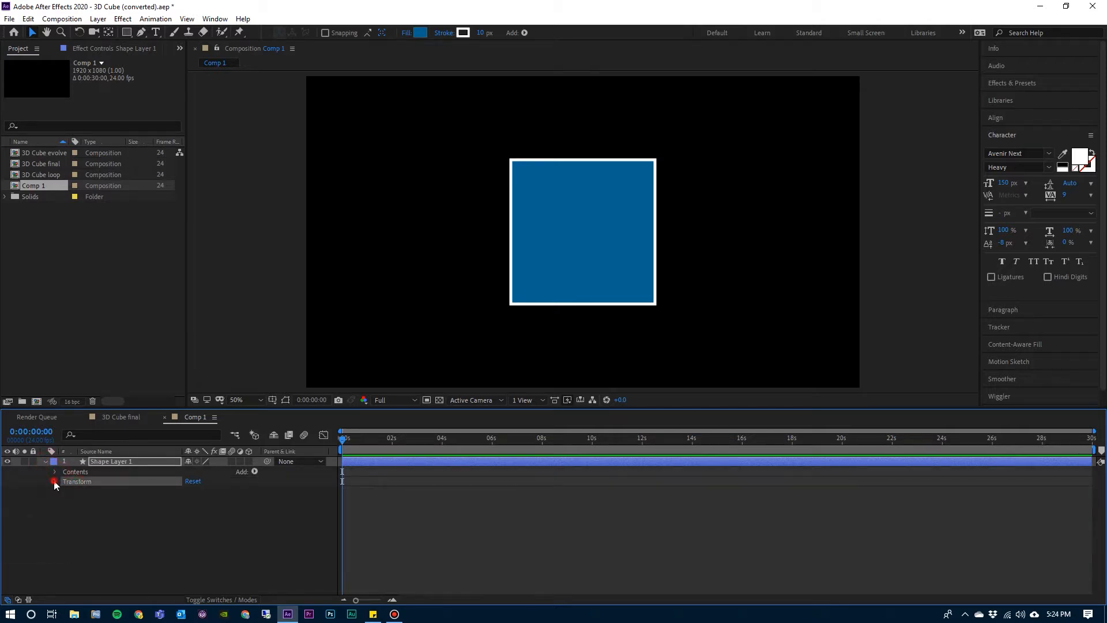
left_click(54, 481)
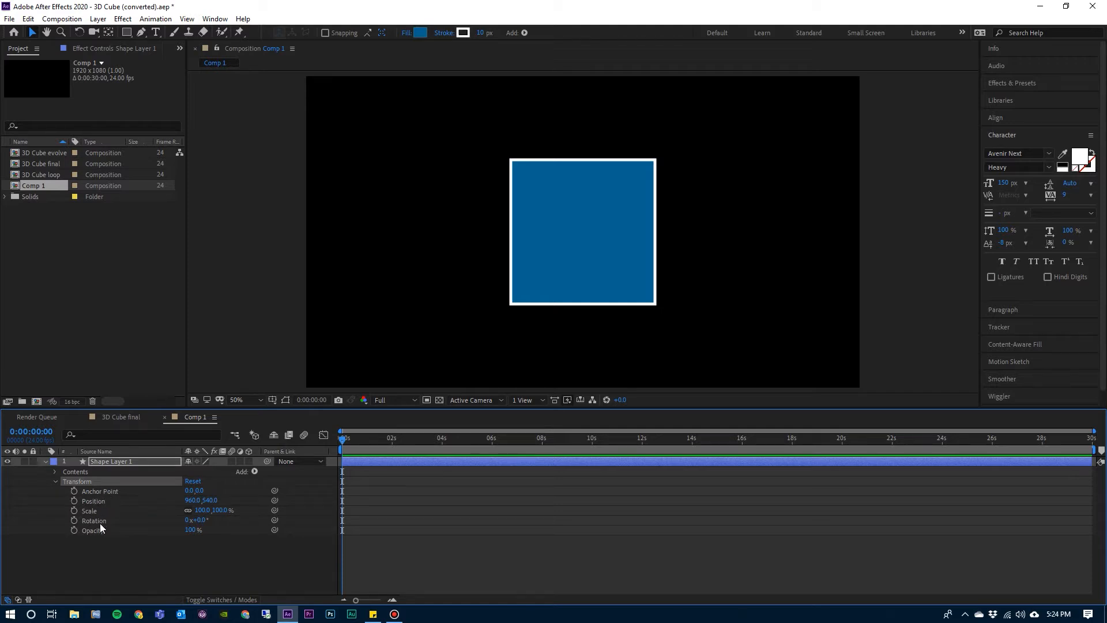
left_click(250, 462)
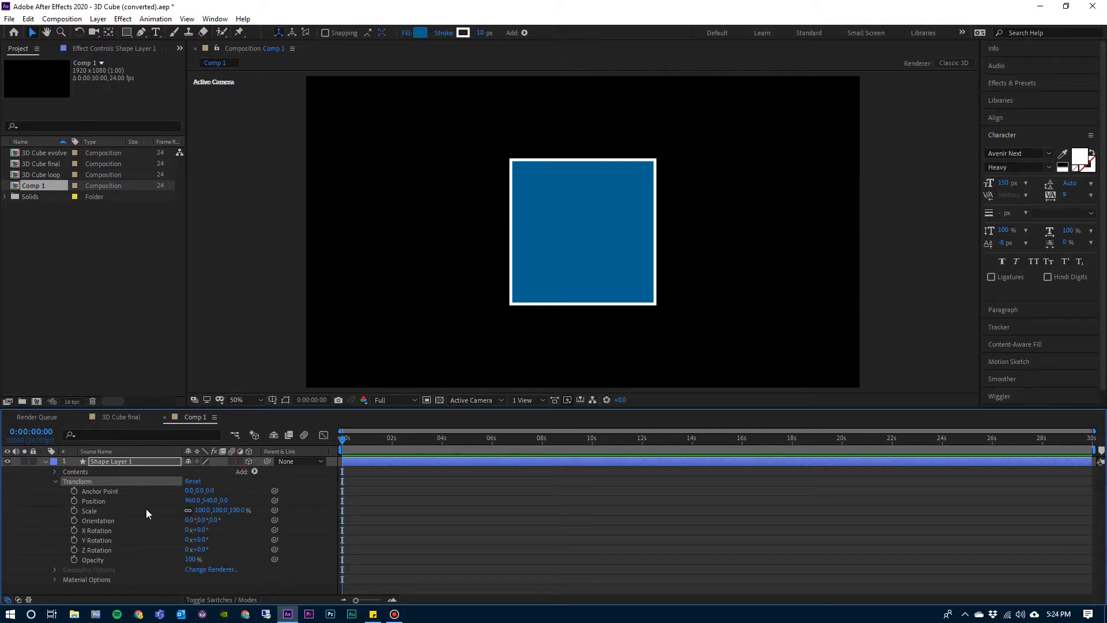
left_click(210, 492)
Step: Rename the square's shape layer as Back
left_click(113, 462)
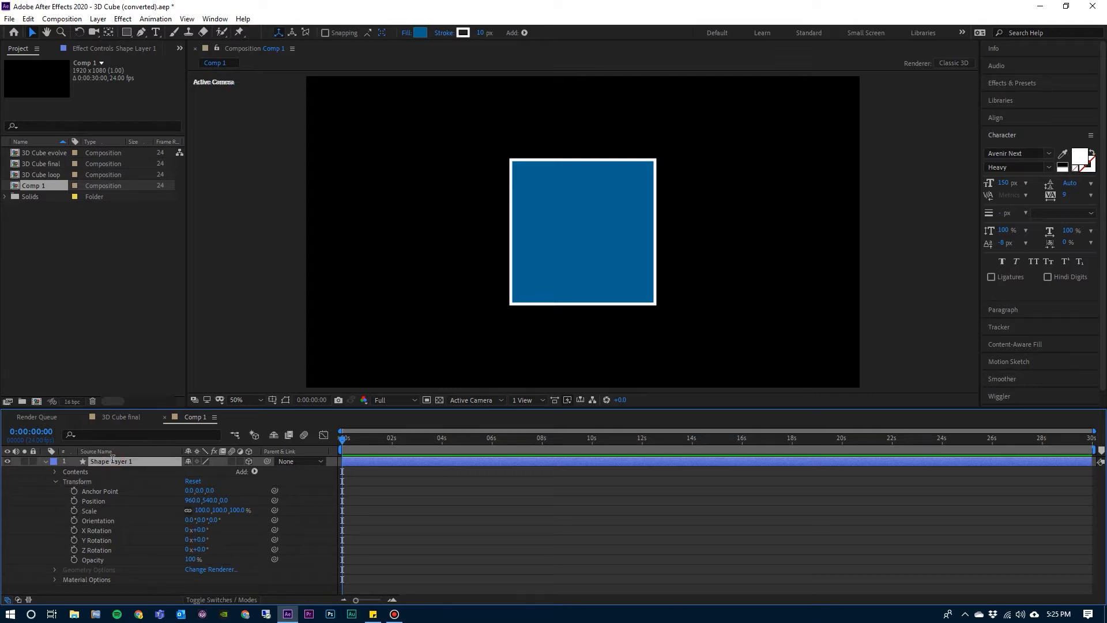
key("Return")
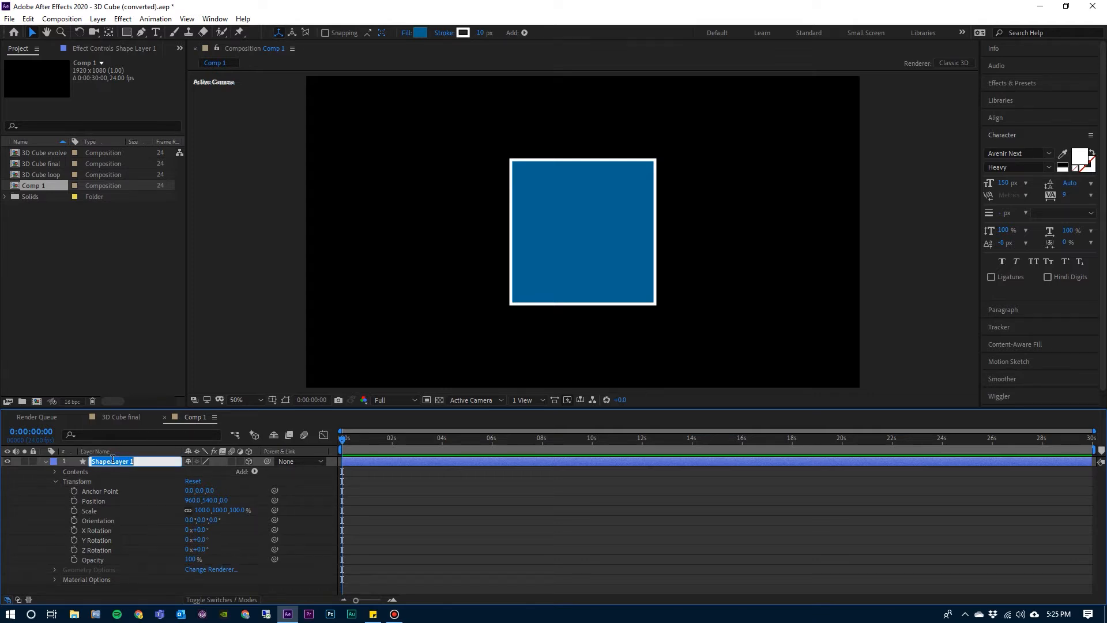
type("Back")
key("Return")
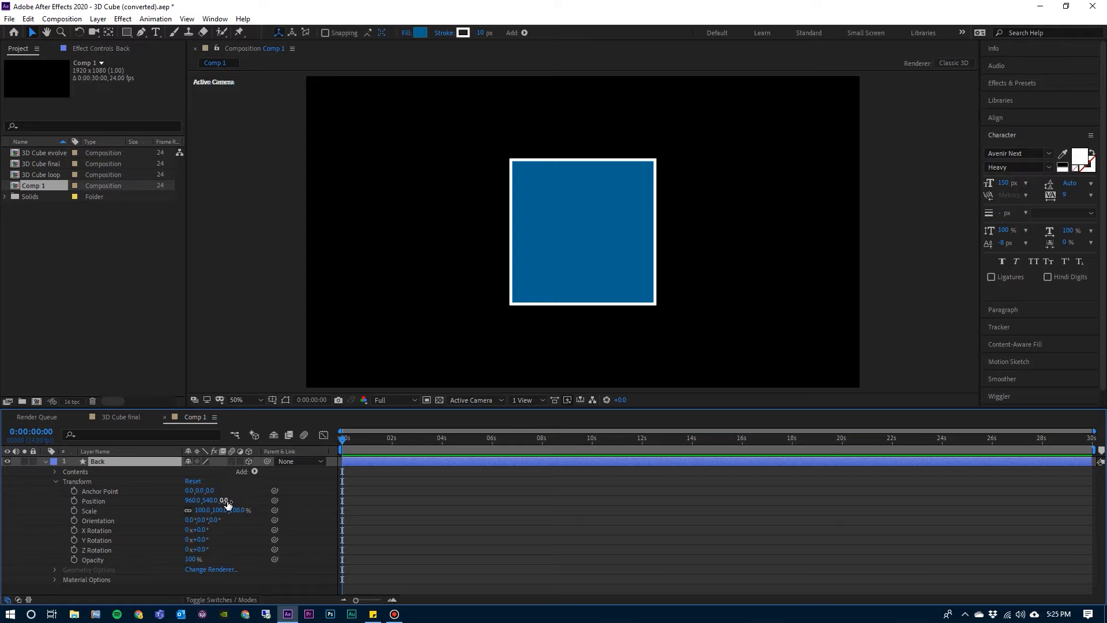
Step: Set the Z position of the Back layer to 250 and collapse its properties
left_click_drag(255, 500, 279, 514)
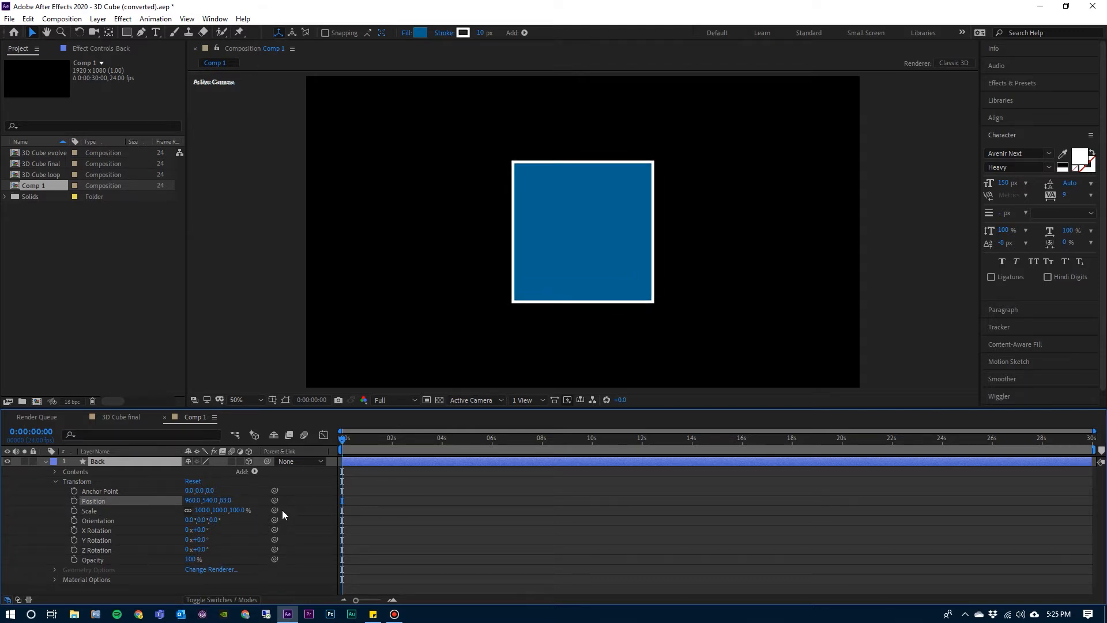
type("250")
key("Return")
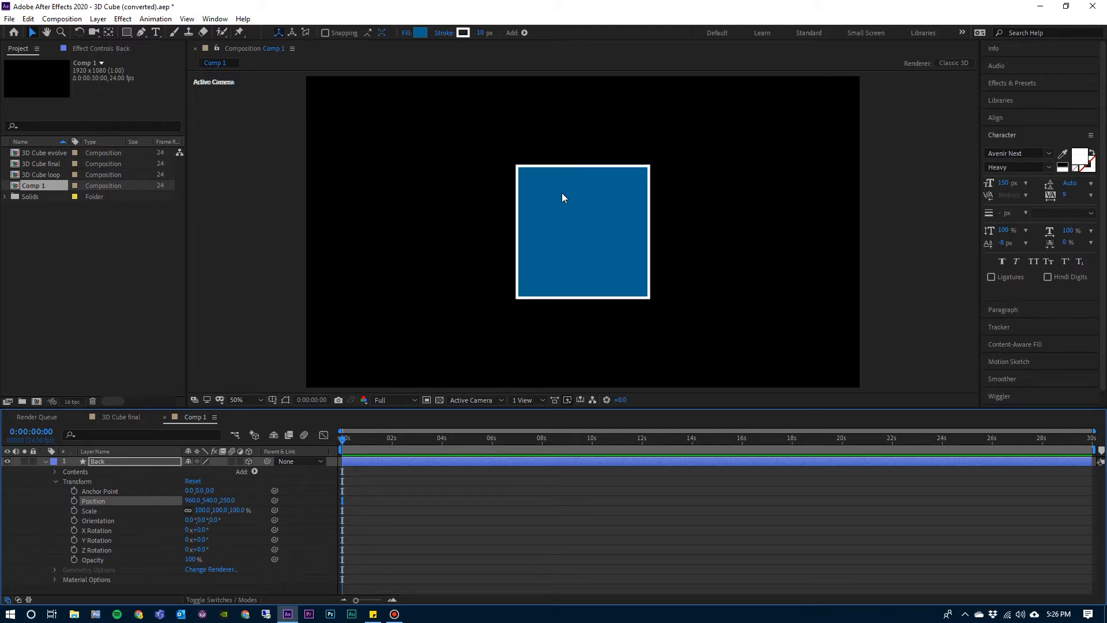
left_click(45, 462)
Step: Duplicate the Back layer and rename the copy as Front
left_click(102, 460)
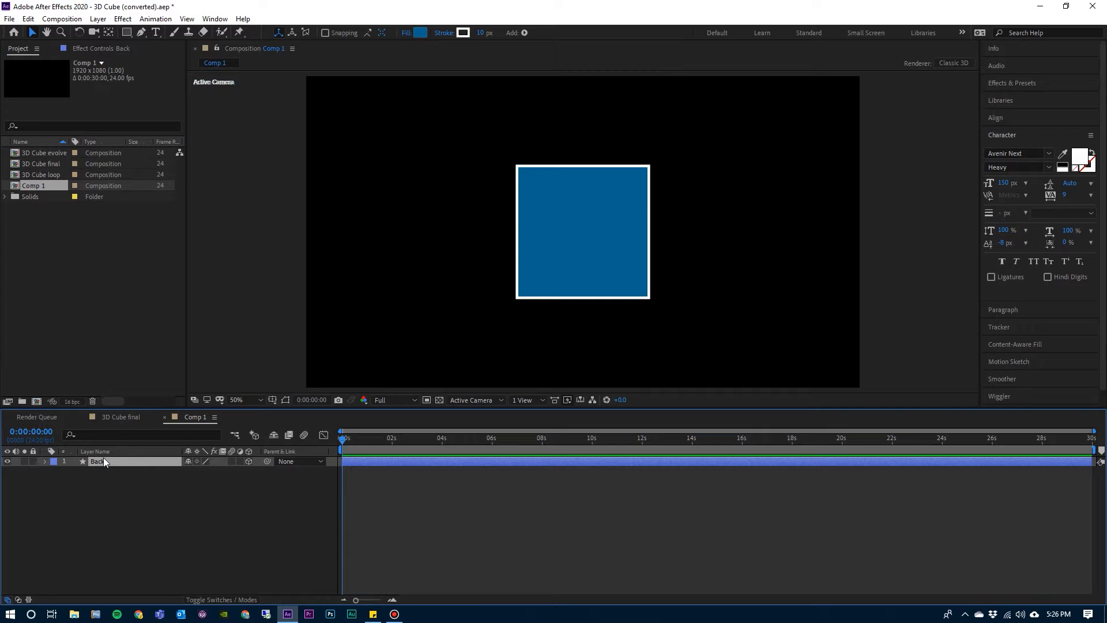
key("ctrl+d")
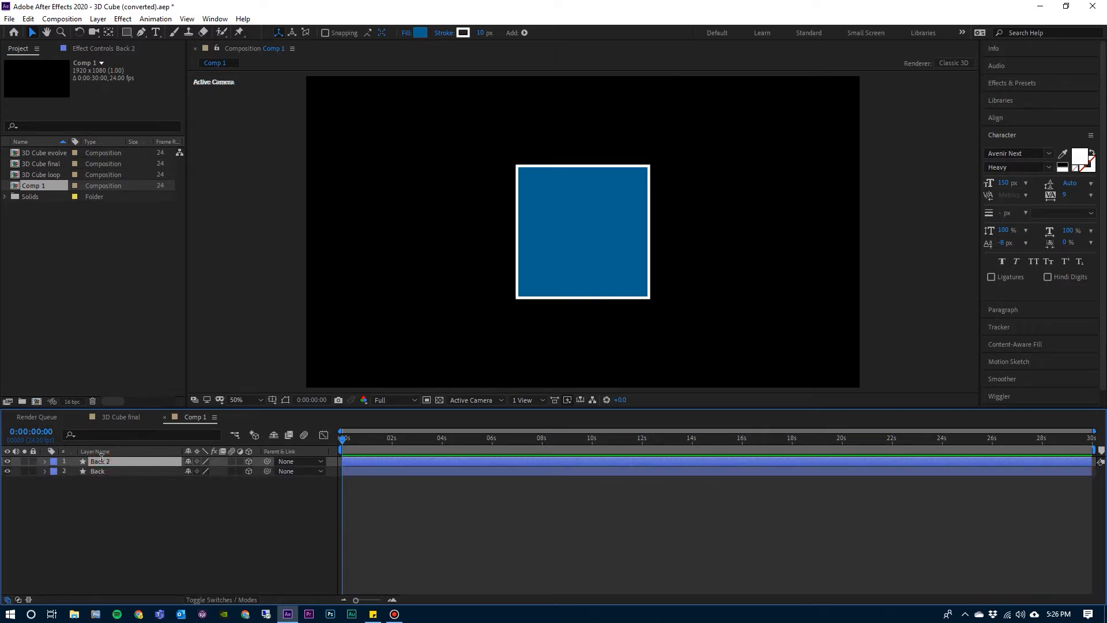
key("Return")
type("Front")
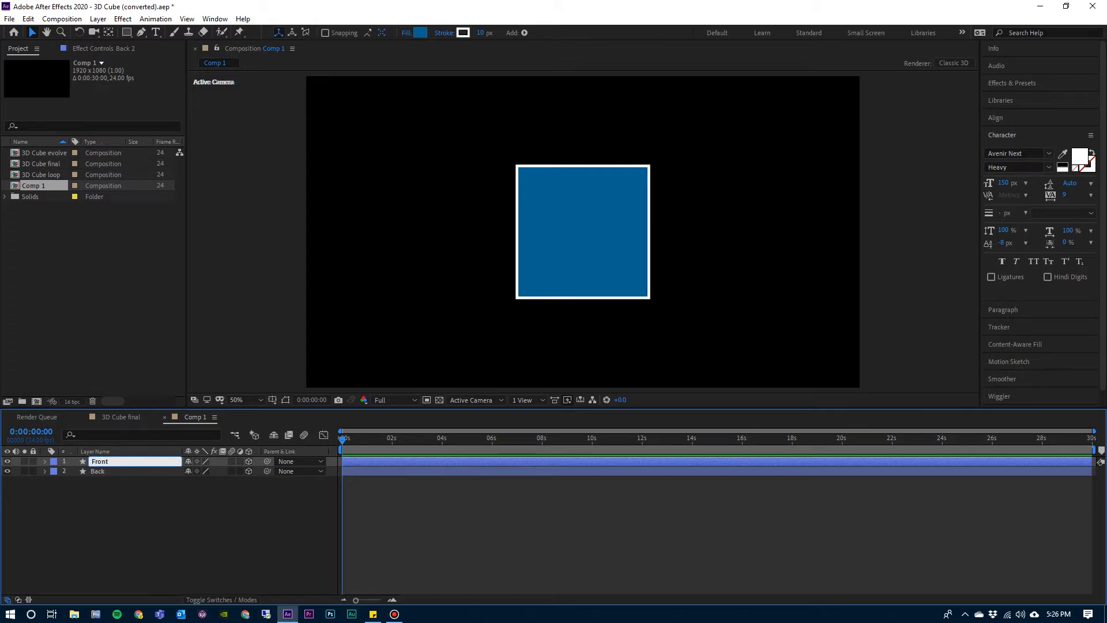
key("Return")
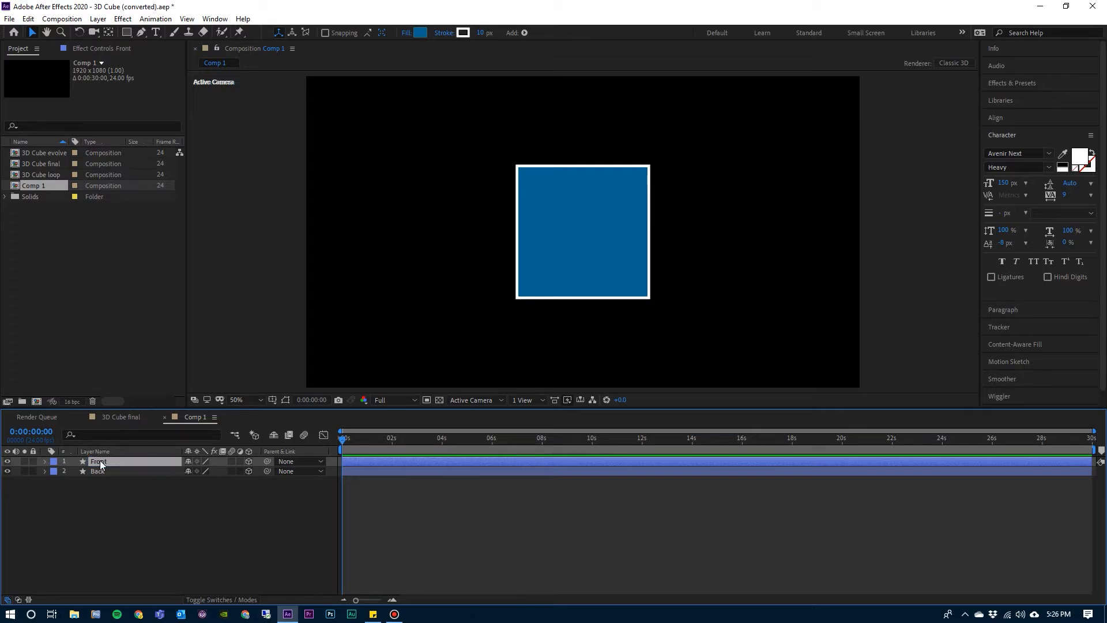
Step: Set the Z position of the Front layer to -250 and collapse its properties
key("p")
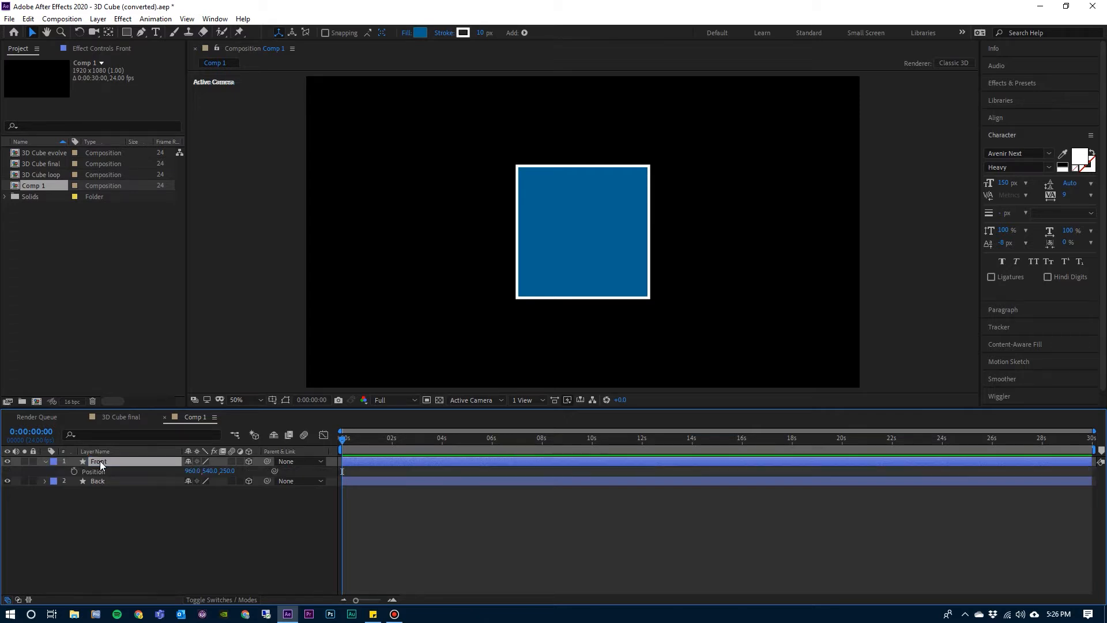
left_click(228, 472)
type("-250")
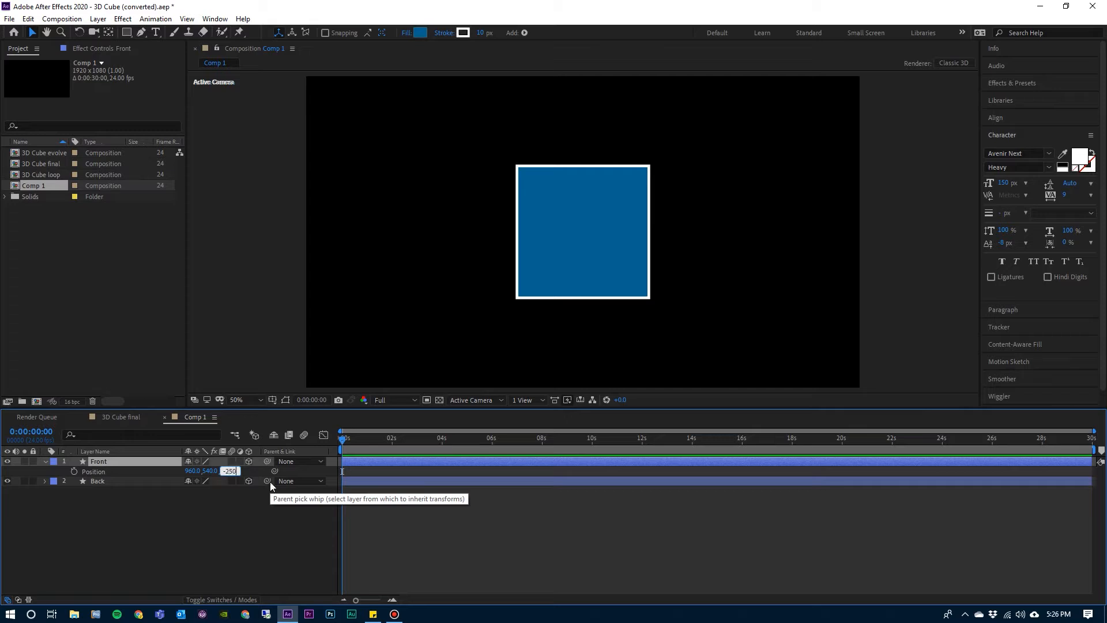
key("Return")
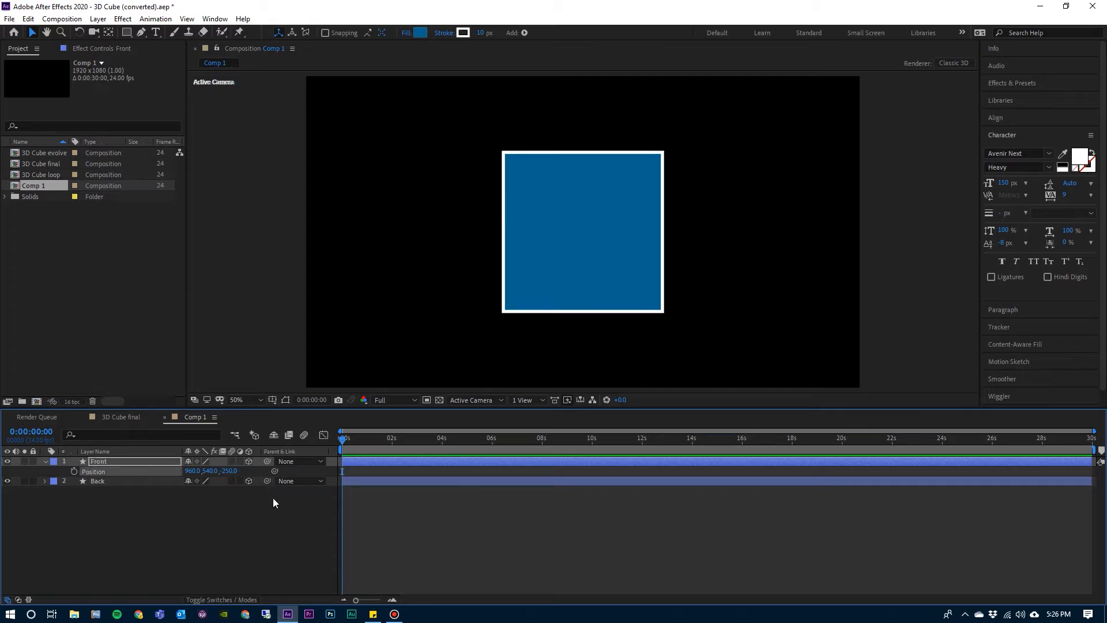
key("p")
left_click(413, 501)
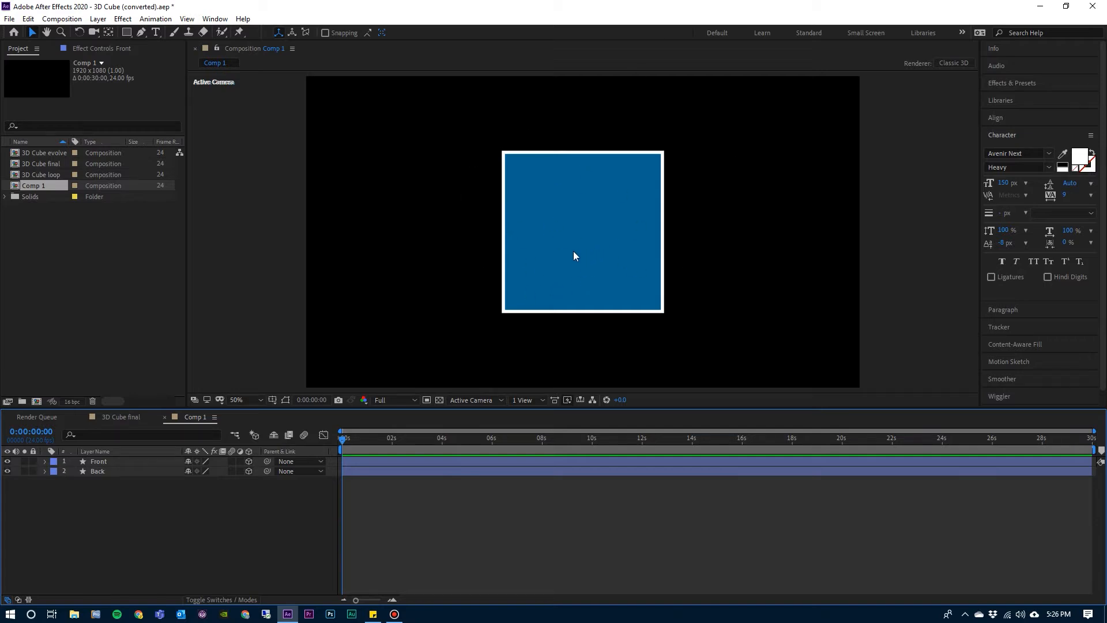
Step: Switch the composition to Custom View 1 and select the Back and Front squares in turn to identify them
left_click(474, 400)
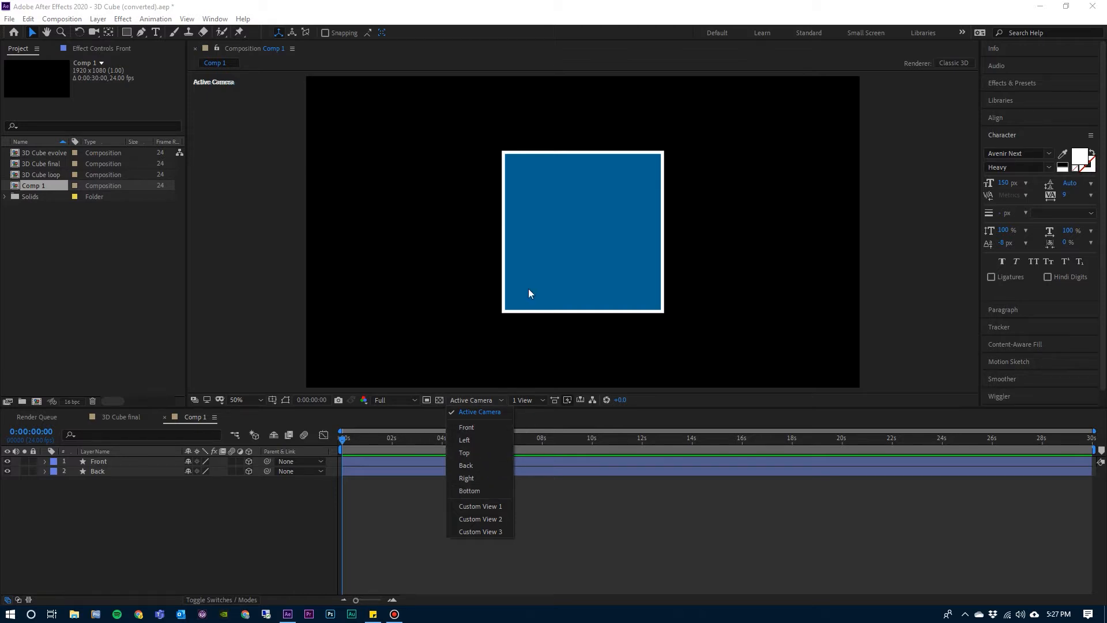
left_click(485, 506)
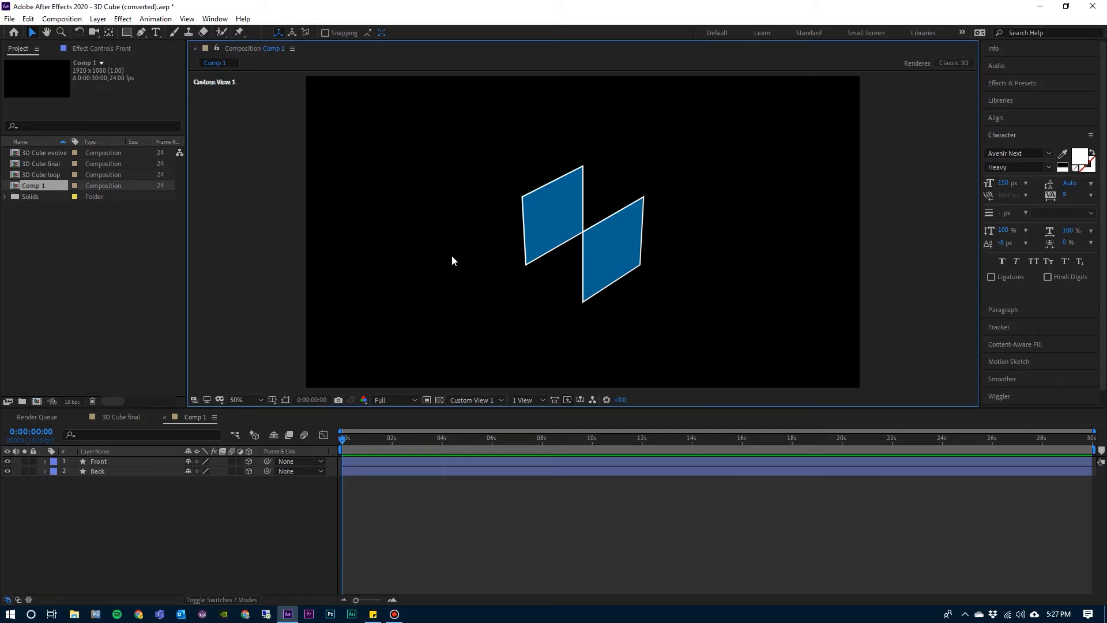
left_click(548, 209)
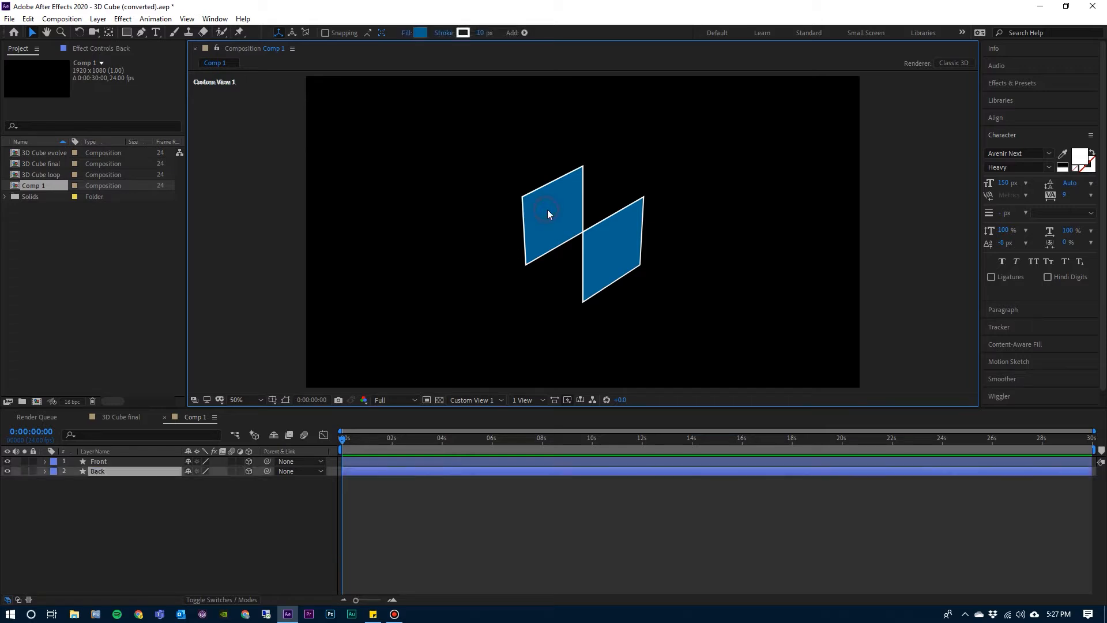
left_click(124, 468)
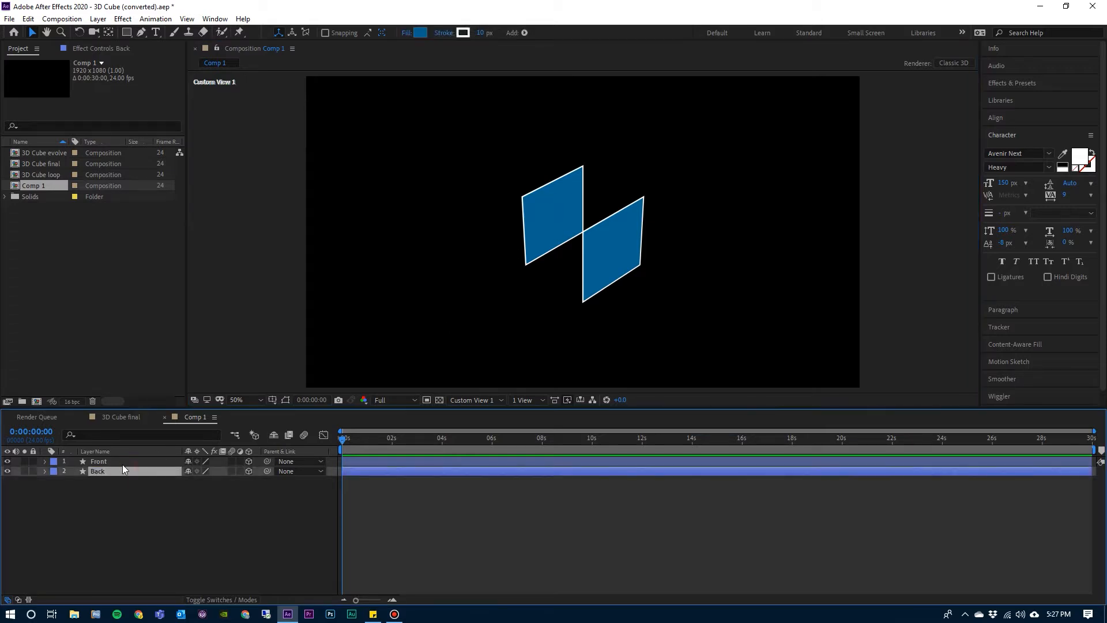
left_click(122, 465)
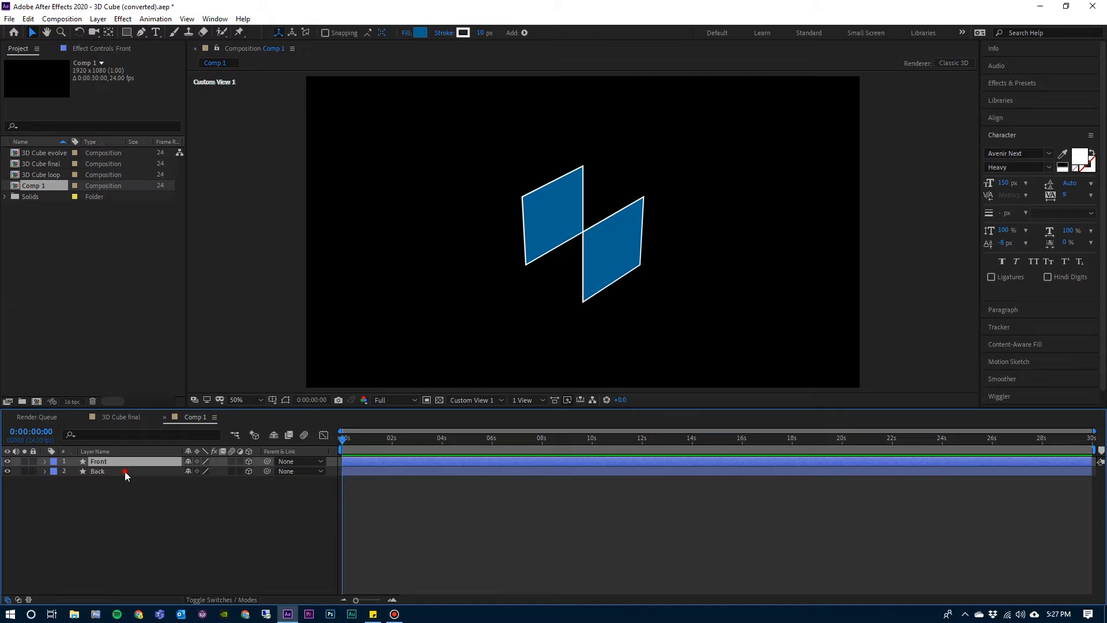
Step: Try shifting the Back layer slightly along Z, restore its Z position to 250, and collapse its properties
left_click(125, 472)
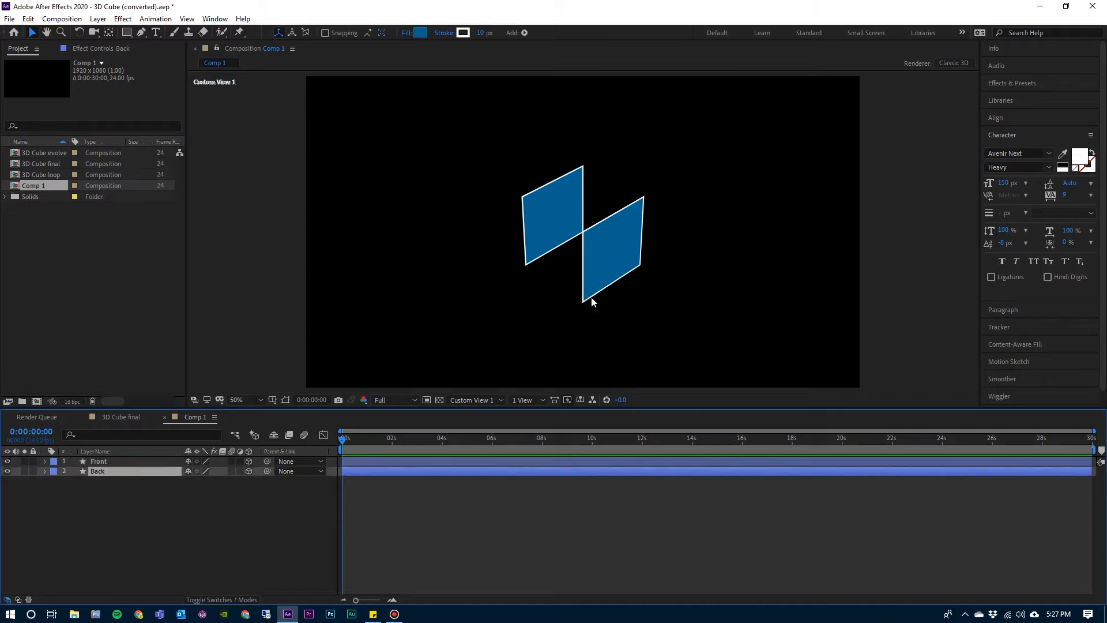
key("p")
left_click_drag(226, 482, 241, 502)
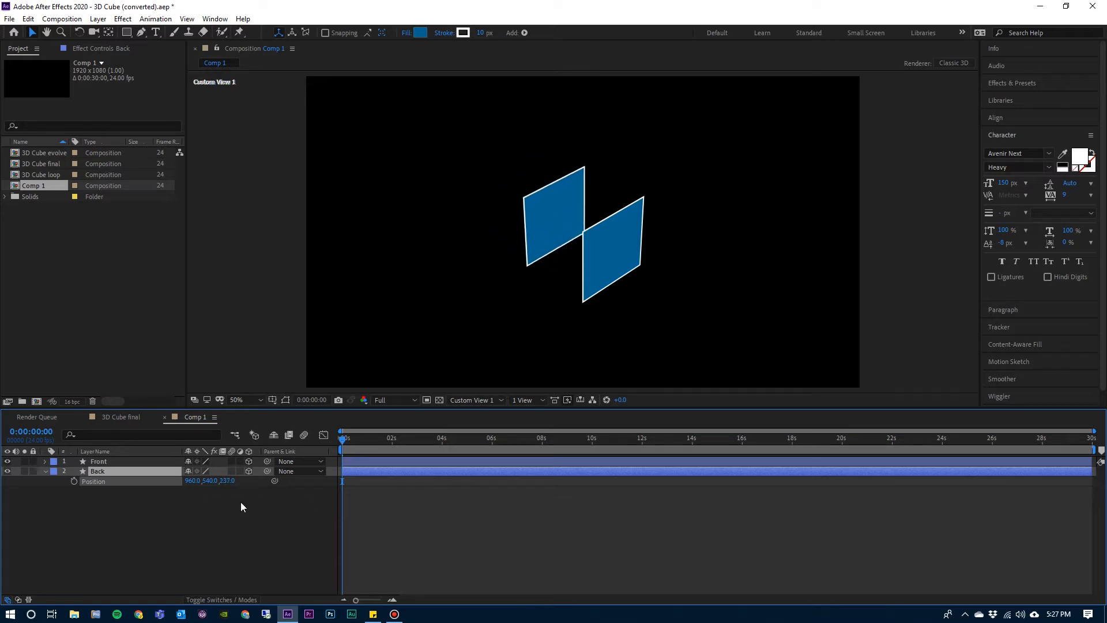
left_click(227, 481)
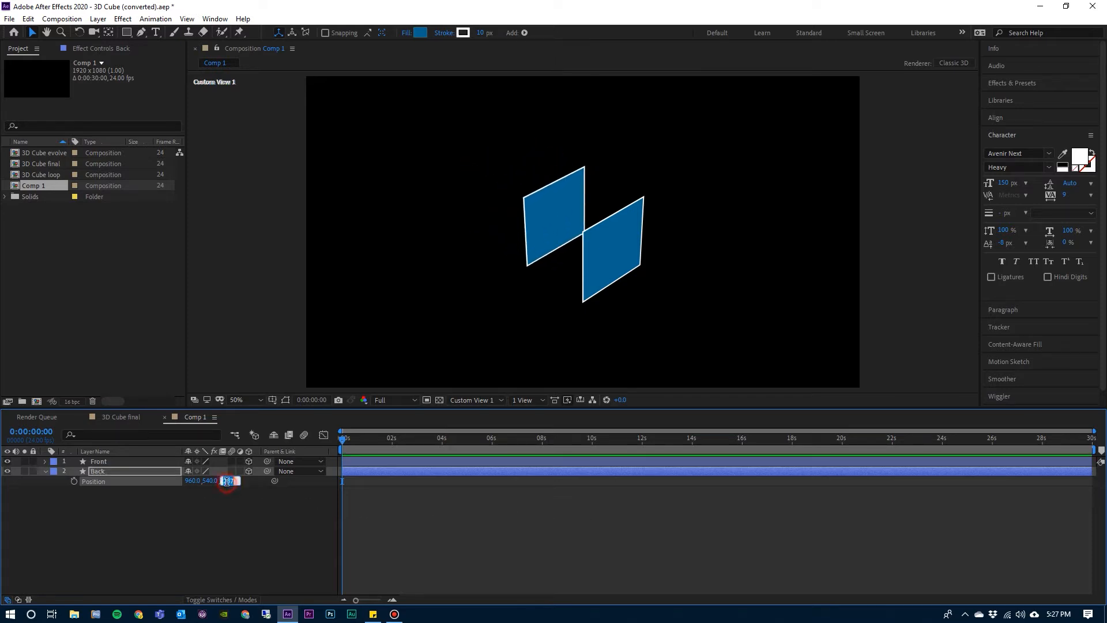
type("250")
key("Return")
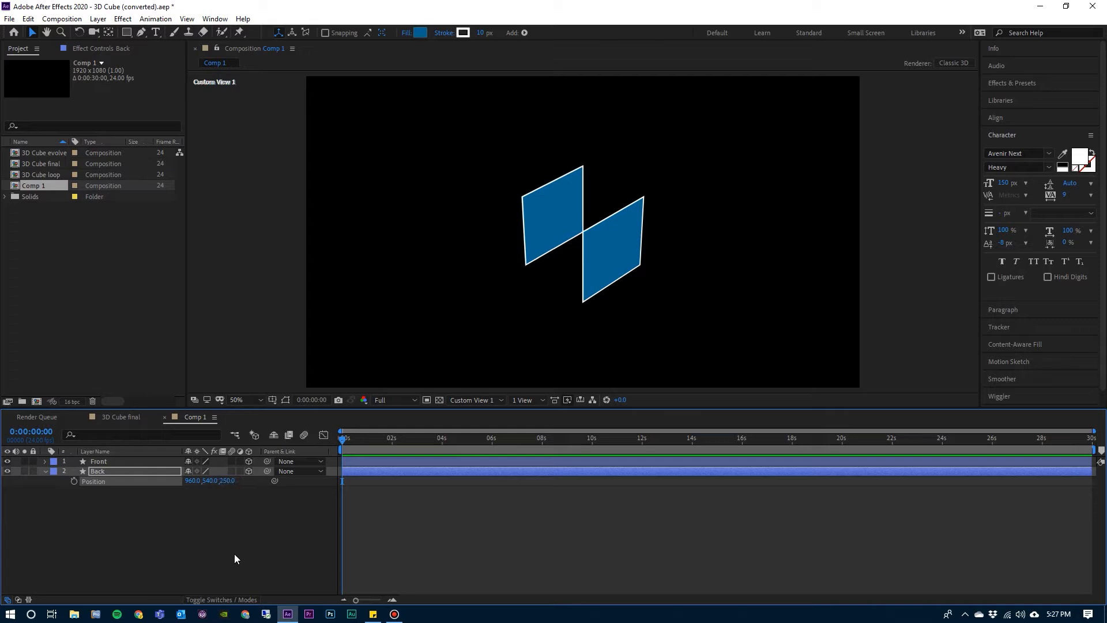
left_click(44, 471)
Step: Duplicate the Front layer and set the copy's Z position to 0
left_click(99, 462)
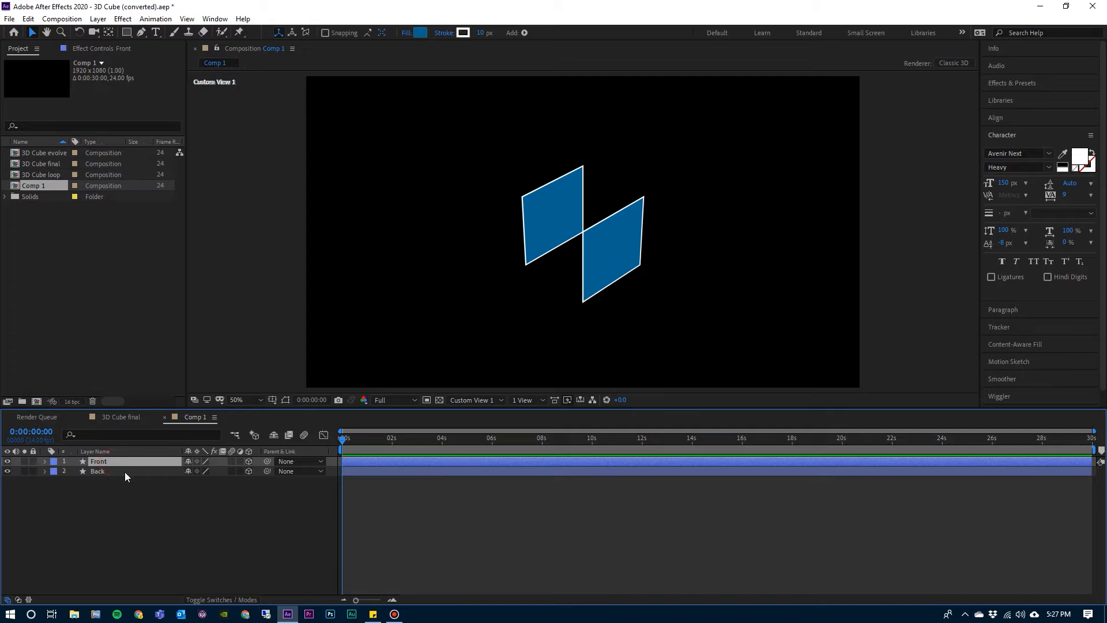
key("ctrl+d")
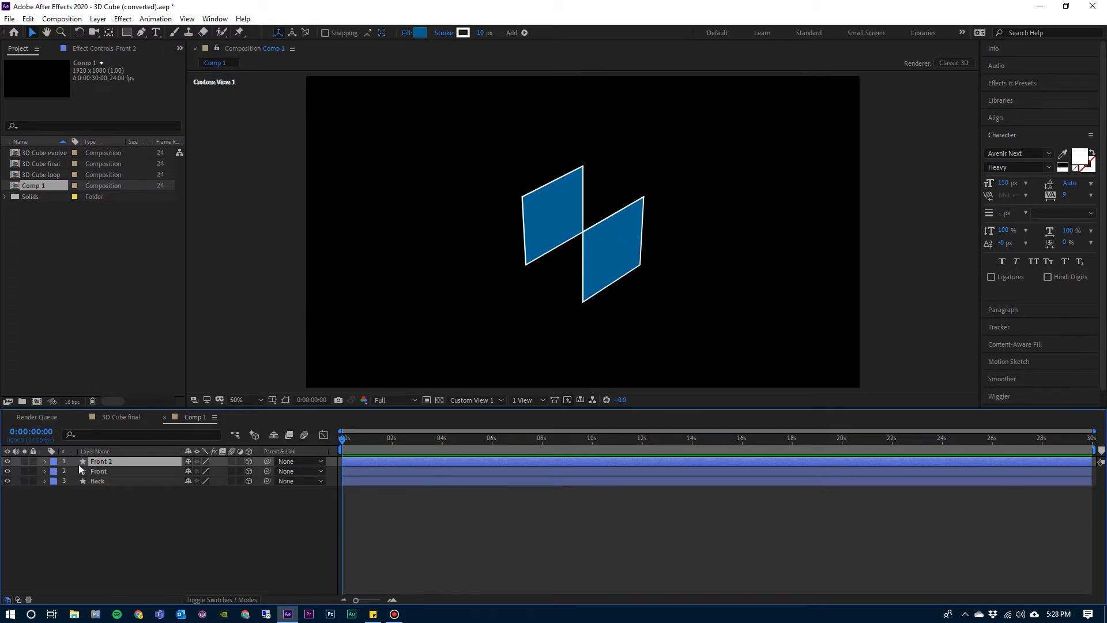
key("p")
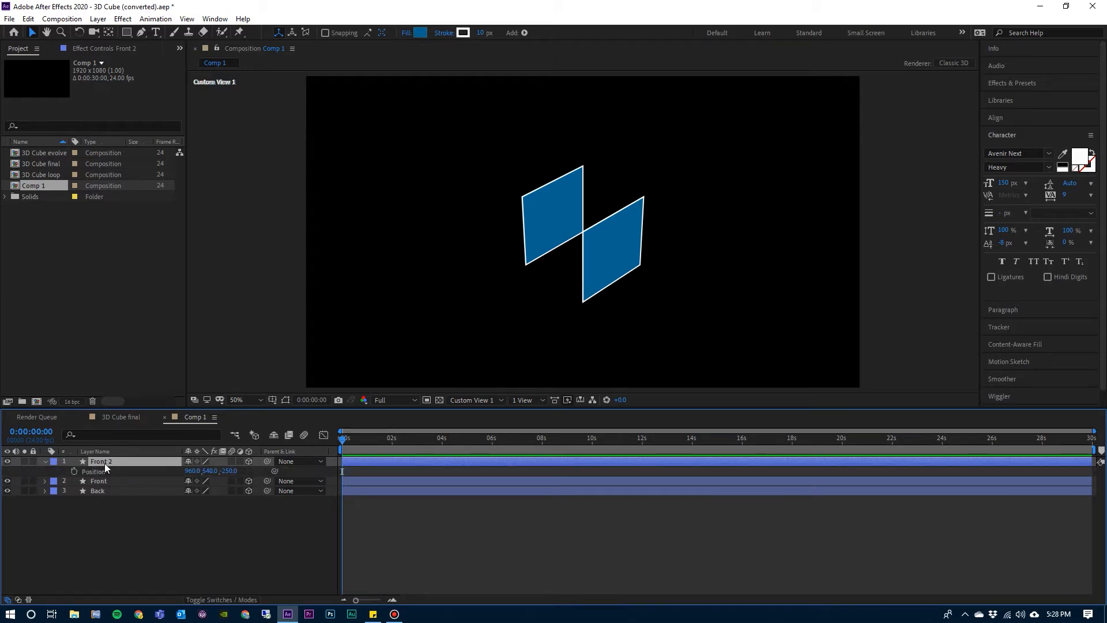
left_click(229, 472)
type("0")
key("Return")
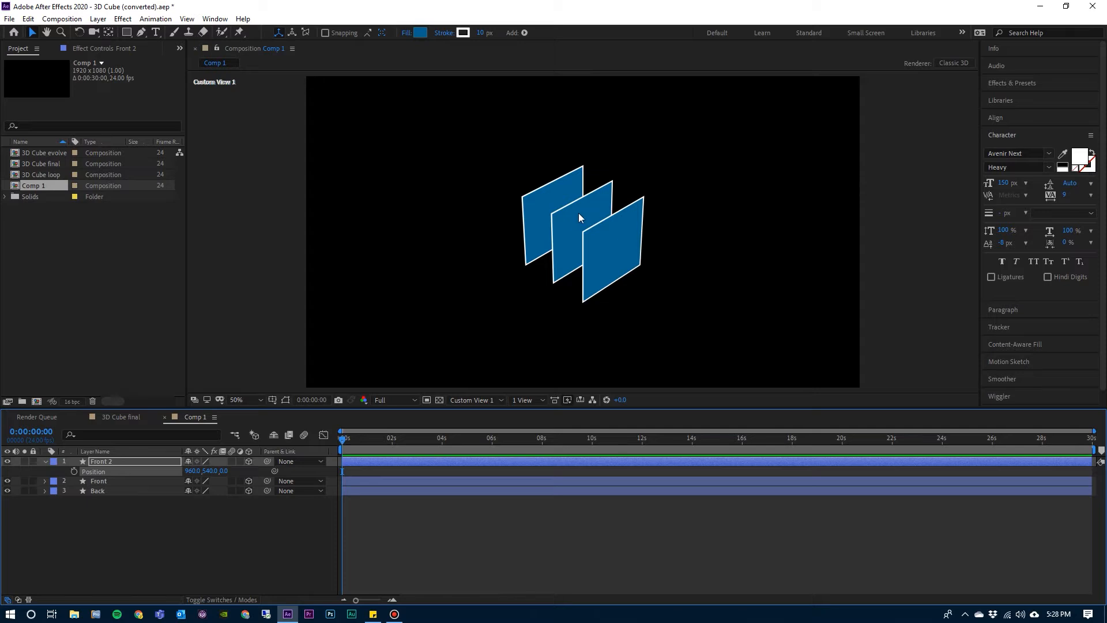
Step: Reveal the rotation properties of the Front layer's copy and set its Y Rotation to 90°
left_click(129, 461)
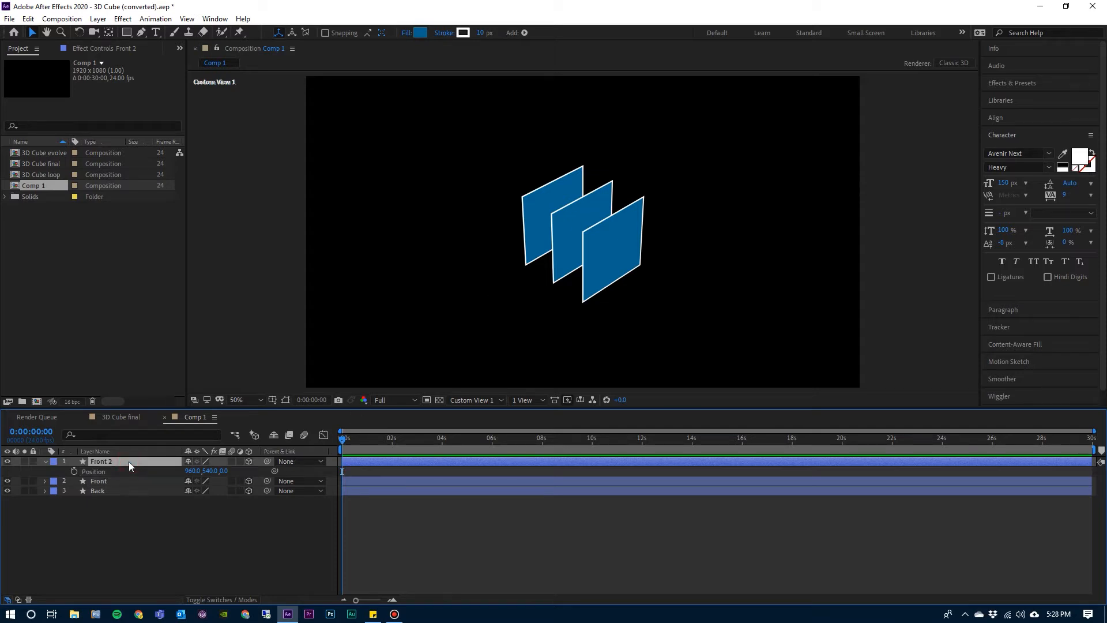
key("shift+r")
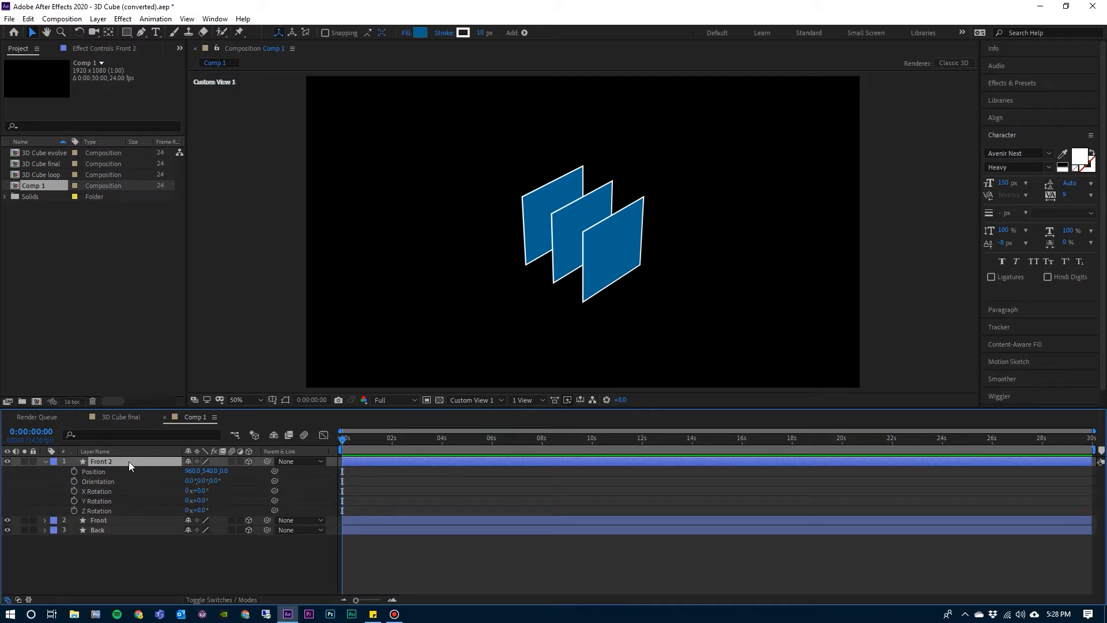
left_click(200, 500)
left_click_drag(200, 500, 253, 500)
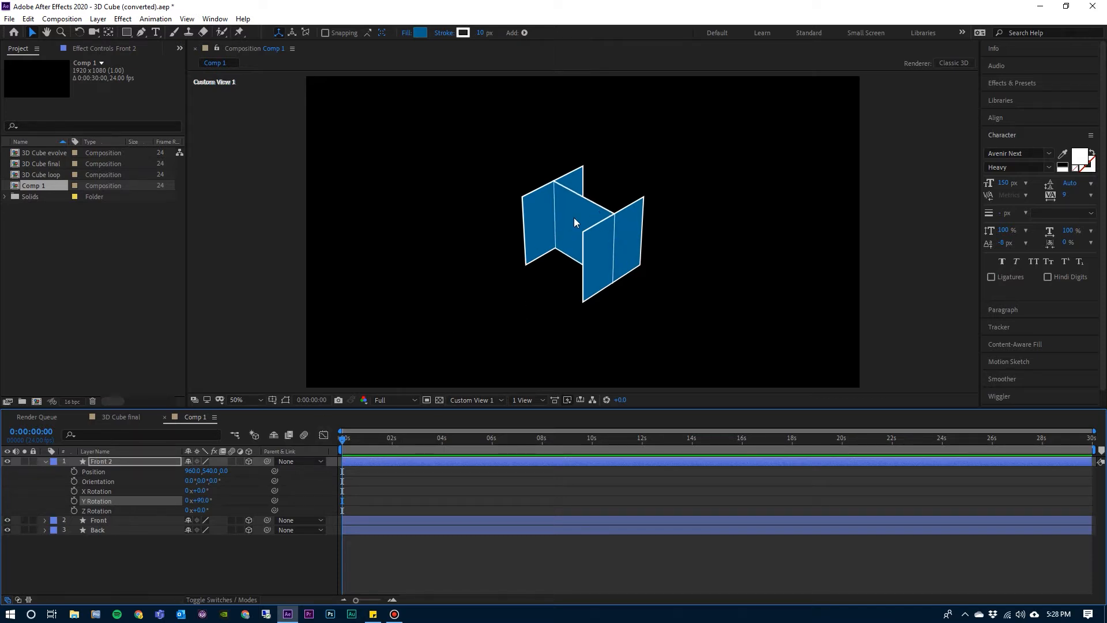
Step: Move the rotated square along X to form the cube's left side, setting its X position to 710
left_click(210, 471)
left_click(190, 472)
left_click_drag(190, 471, 98, 482)
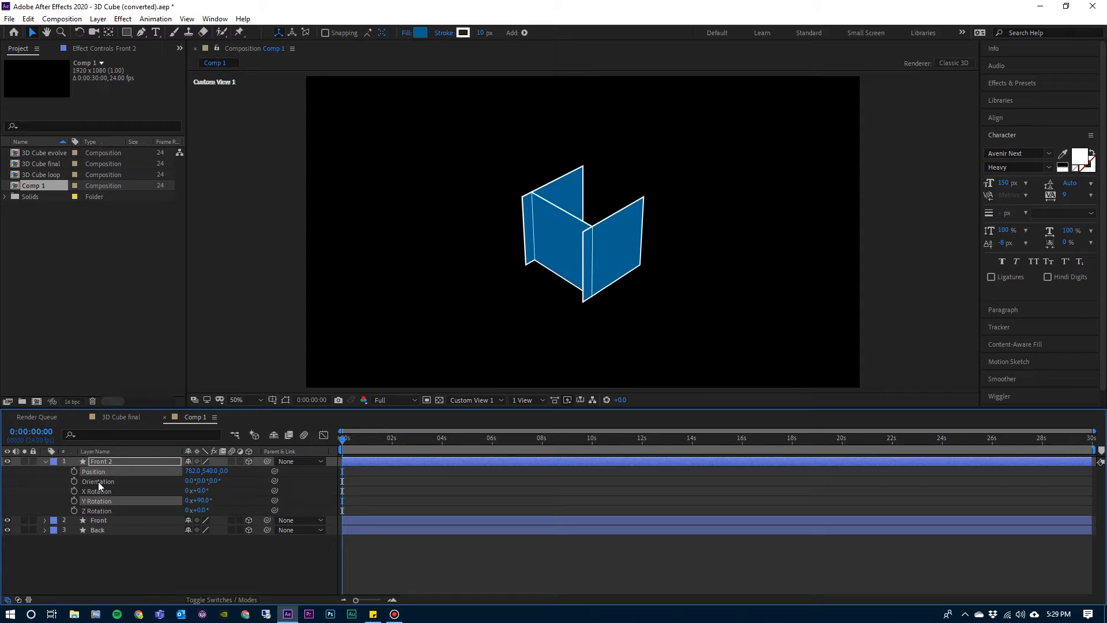
left_click(191, 471)
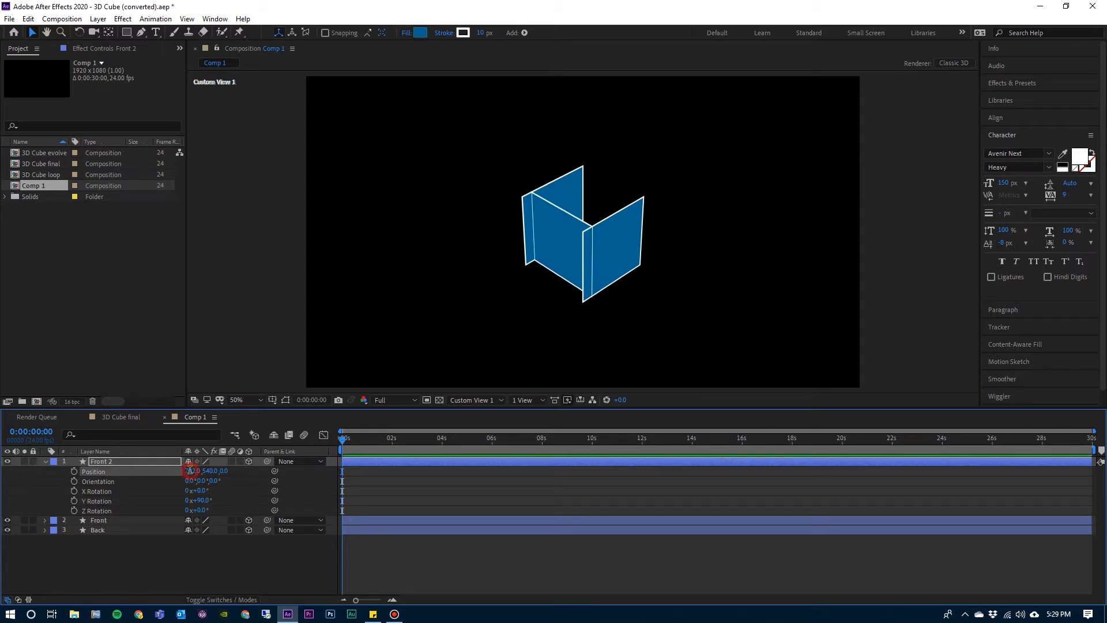
type("710")
key("Return")
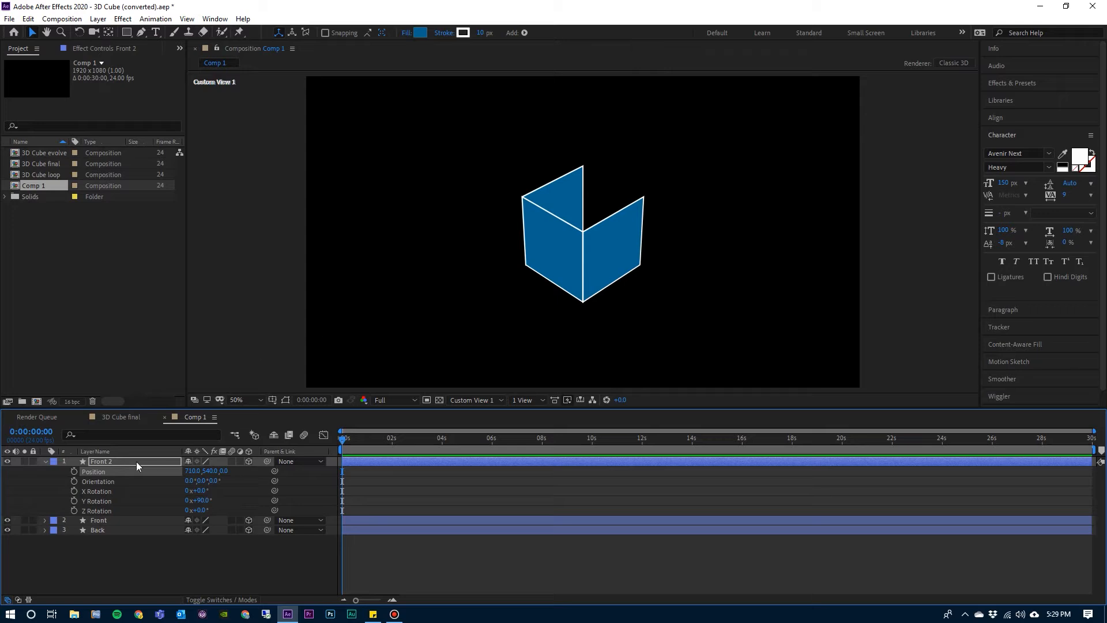
Step: Rename the rotated copy of the Front layer as left and collapse its properties
left_click(104, 462)
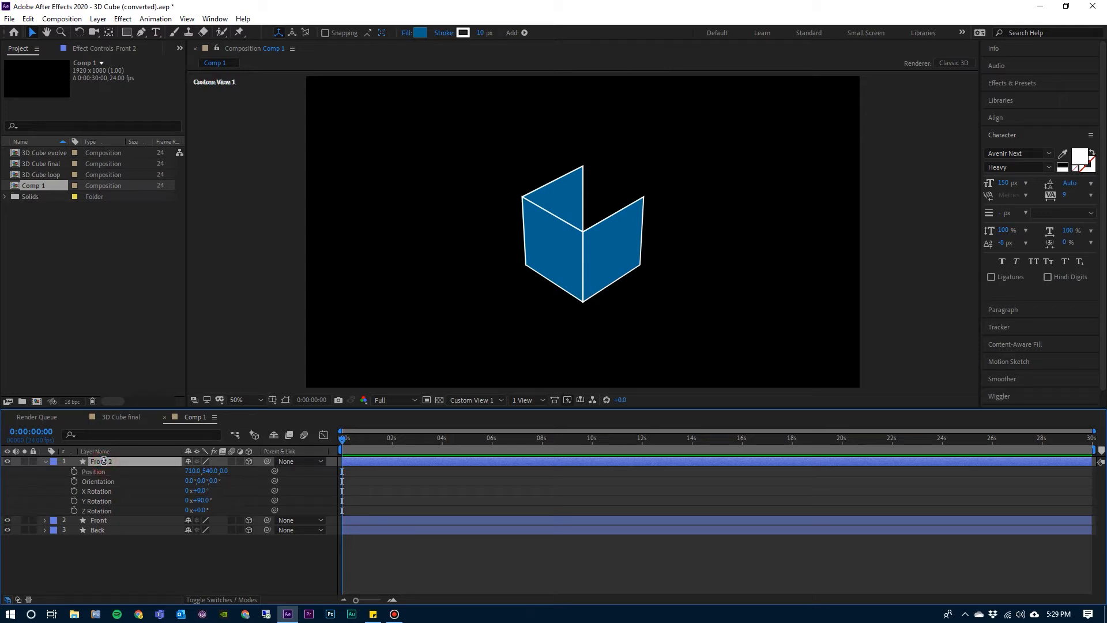
key("Return")
type("lef")
key("Return")
left_click(45, 461)
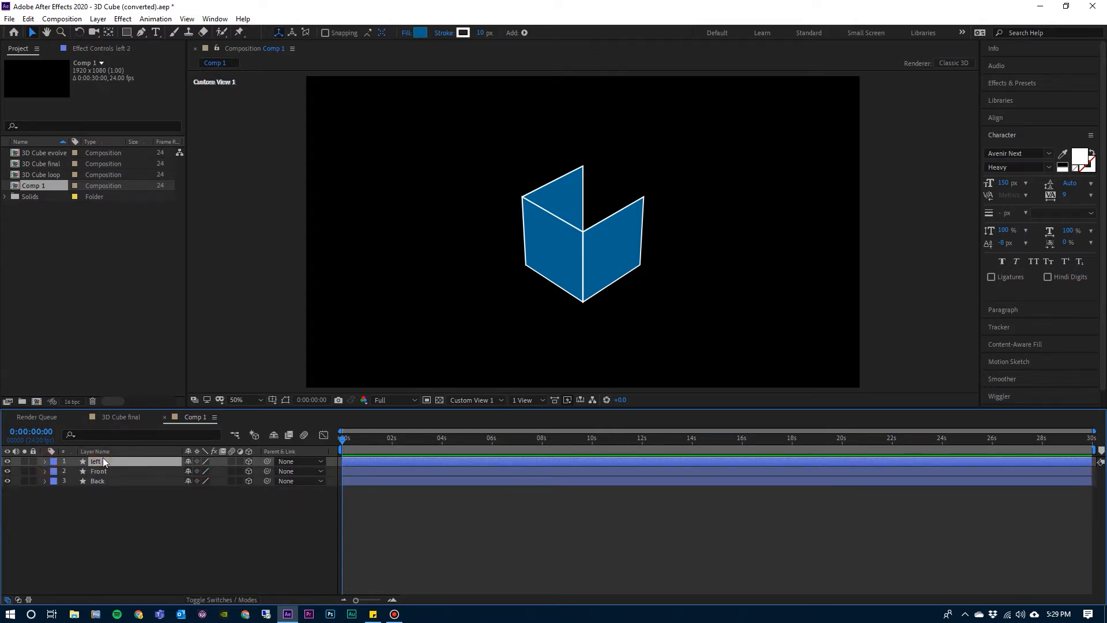
Step: Duplicate the left layer and rename the copy as right
key("ctrl+d")
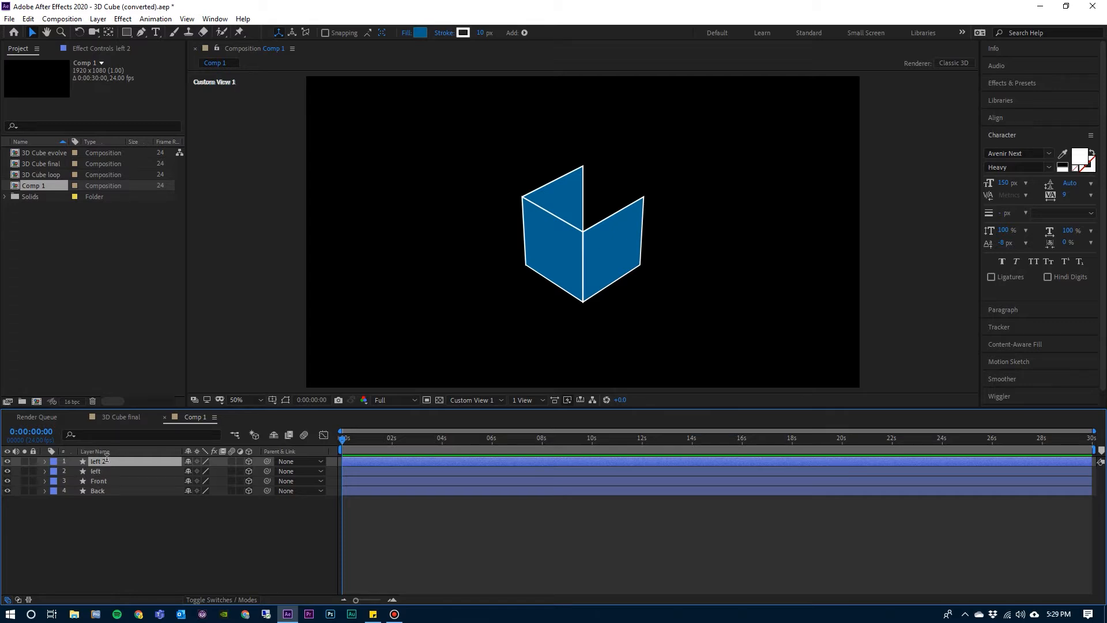
key("Return")
type("right")
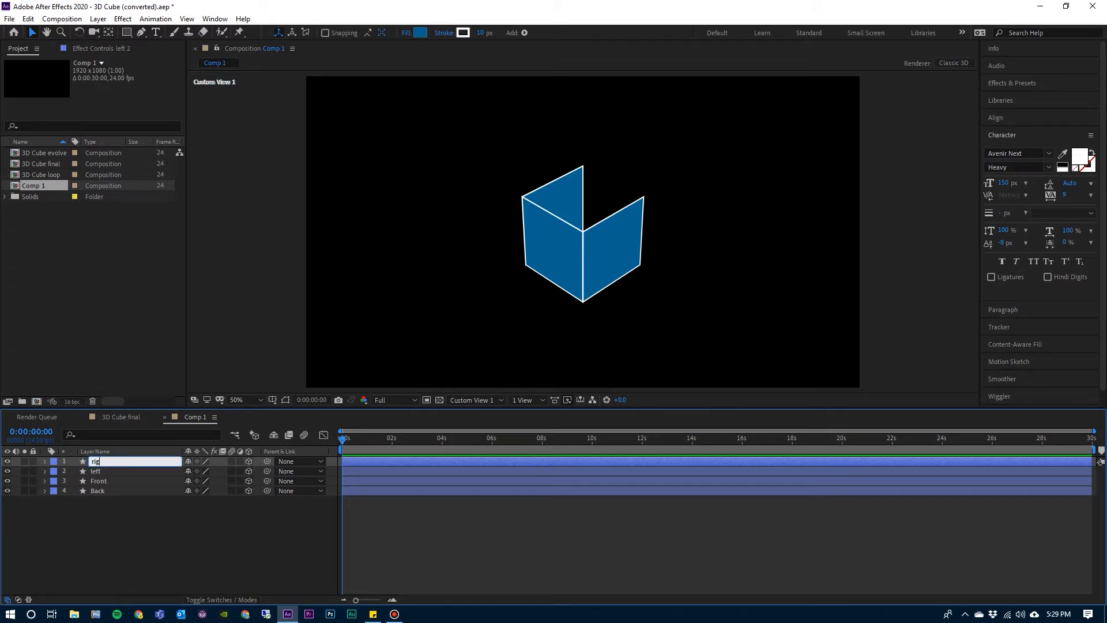
key("Return")
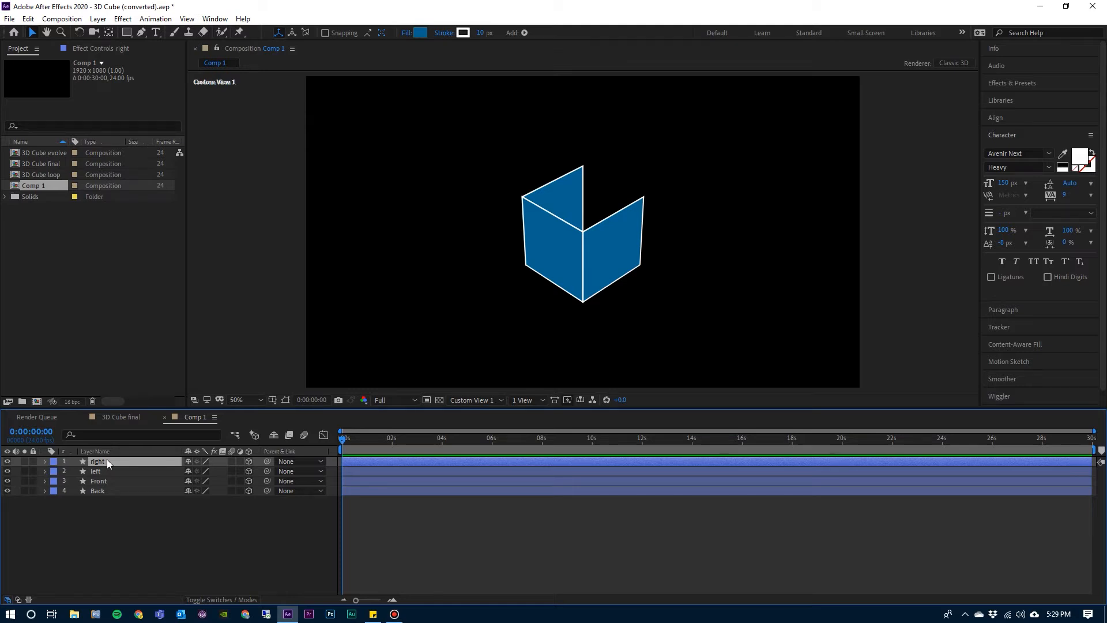
Step: Set the X position of the right layer to 1210 and collapse its properties
key("p")
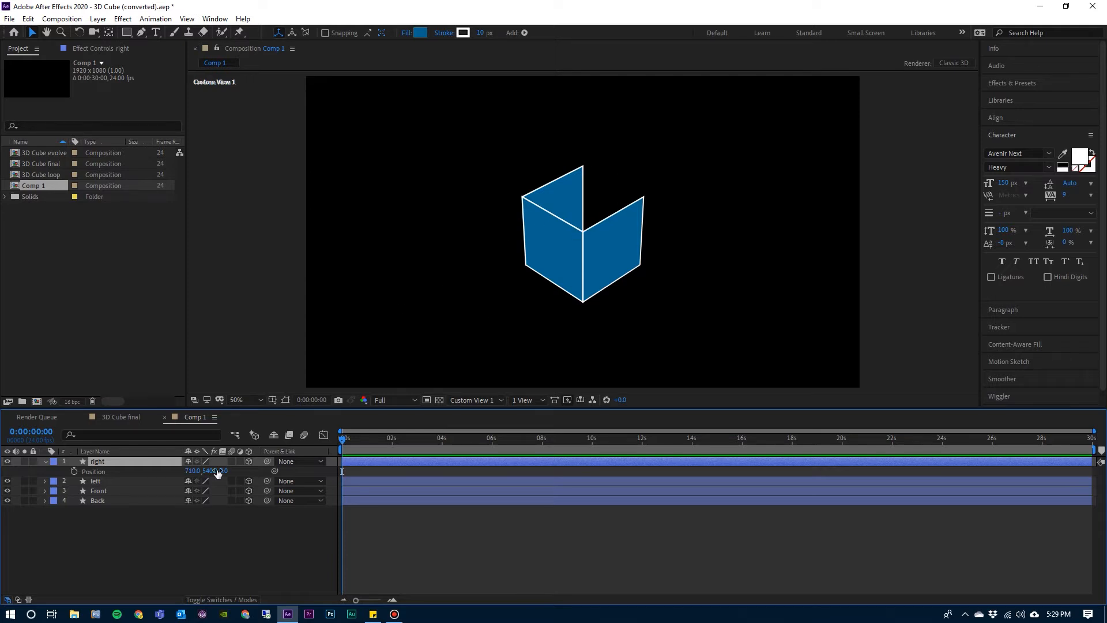
left_click(191, 471)
type("7")
type("1210")
key("Return")
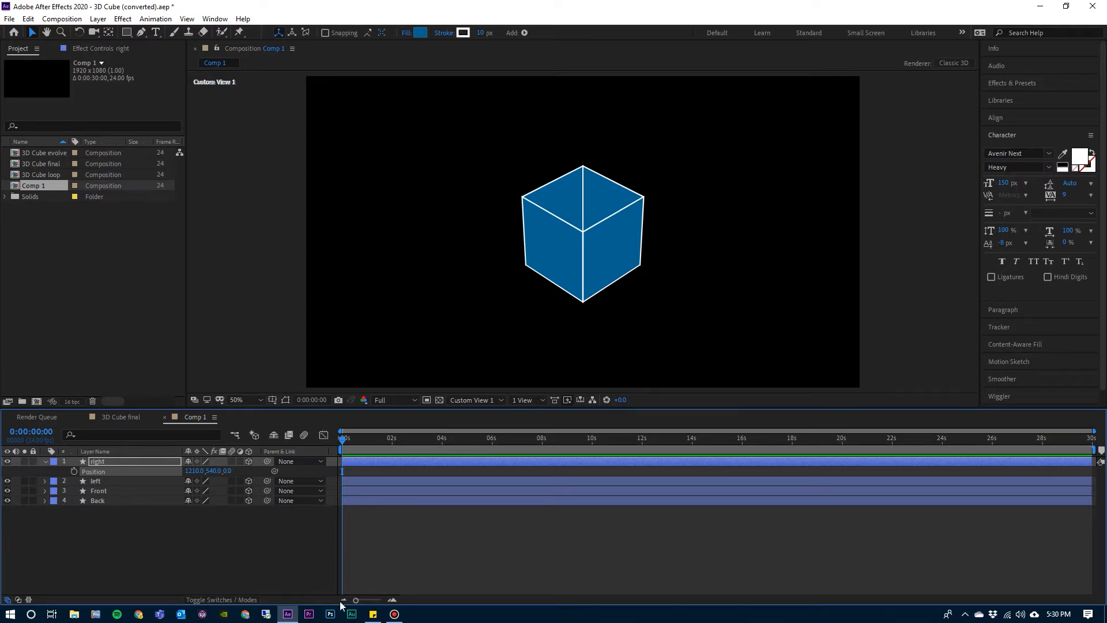
key("p")
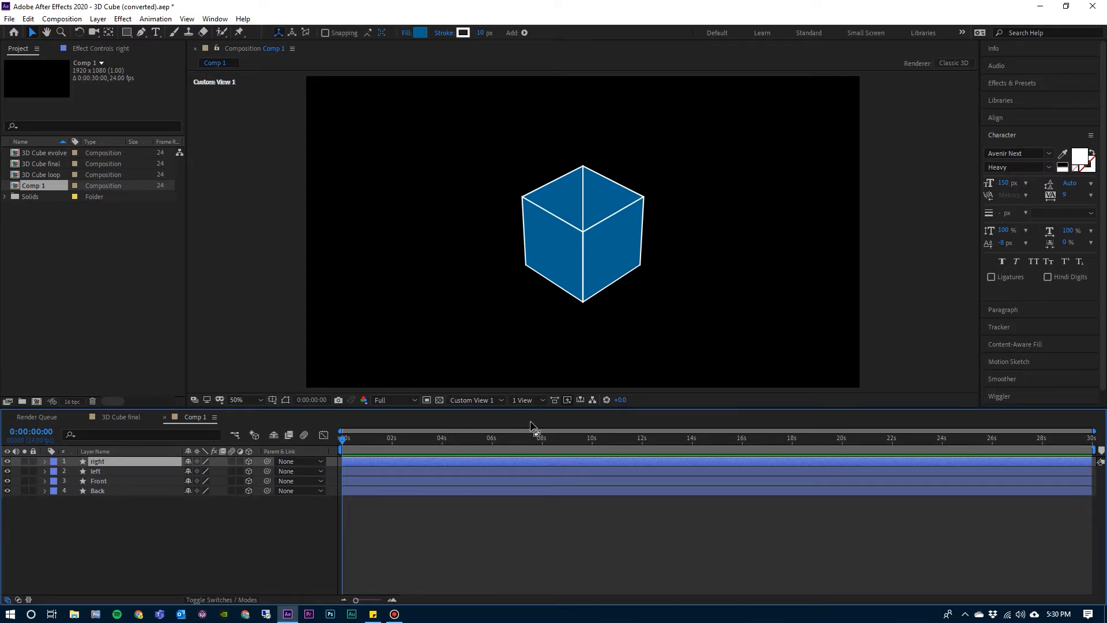
Step: View the cube through the Active Camera, then return to Custom View 1
left_click(480, 399)
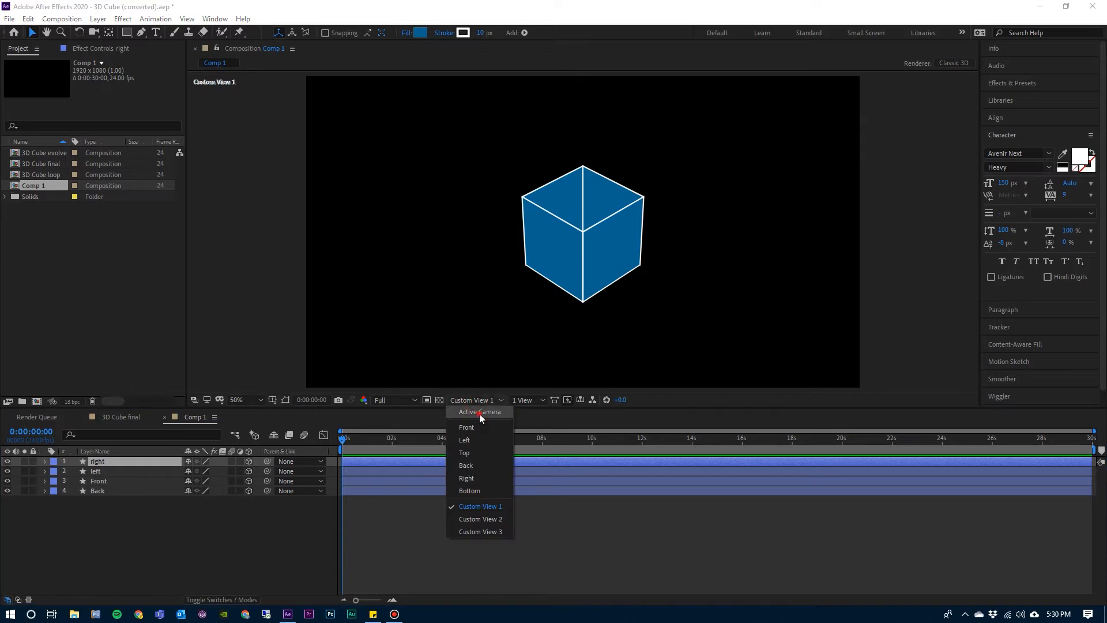
left_click(479, 413)
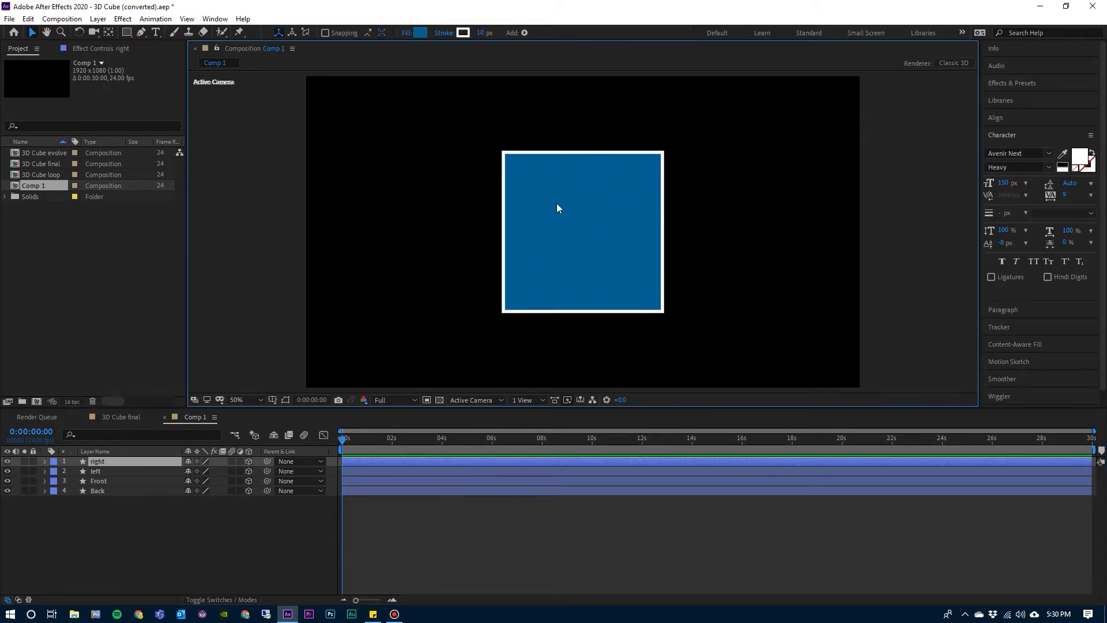
left_click(460, 399)
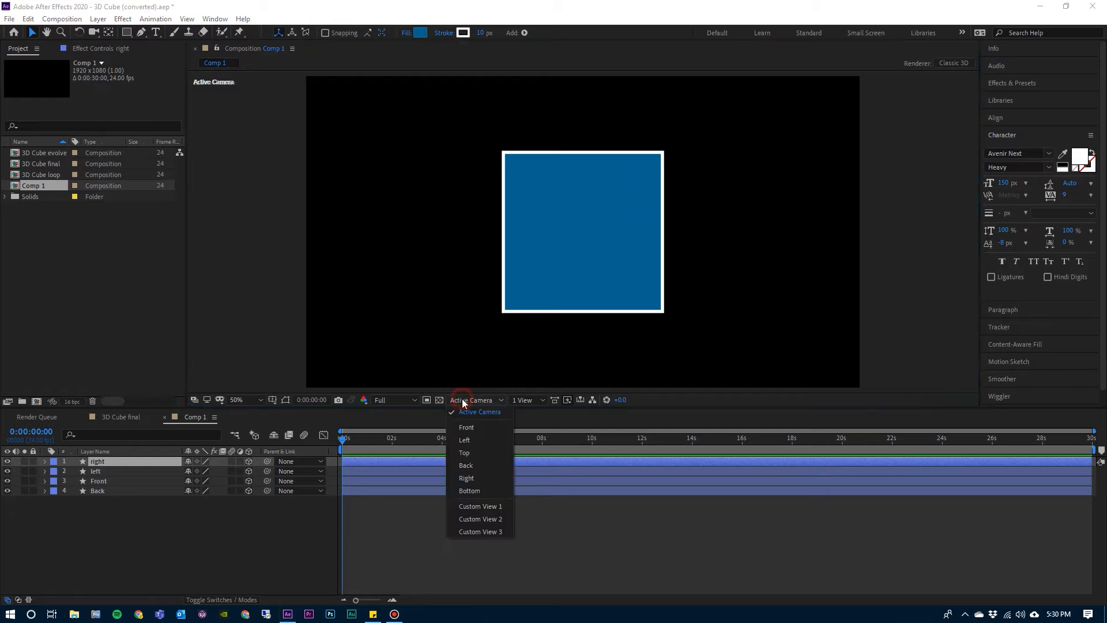
left_click(481, 511)
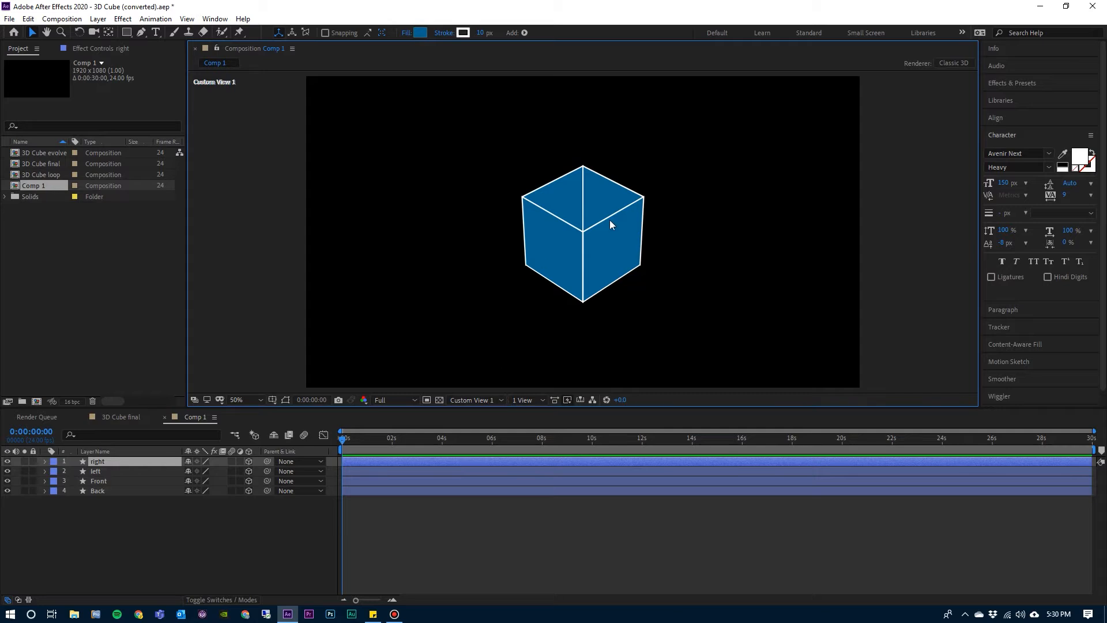
Step: Duplicate the right layer and rename the copy as bottom
left_click(105, 465)
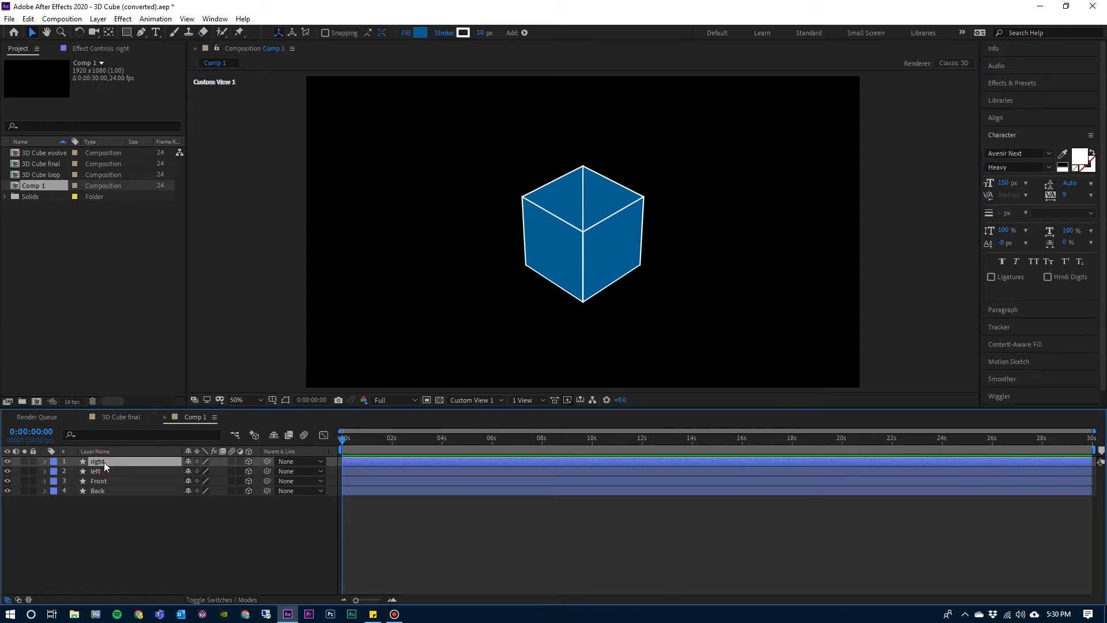
key("ctrl+d")
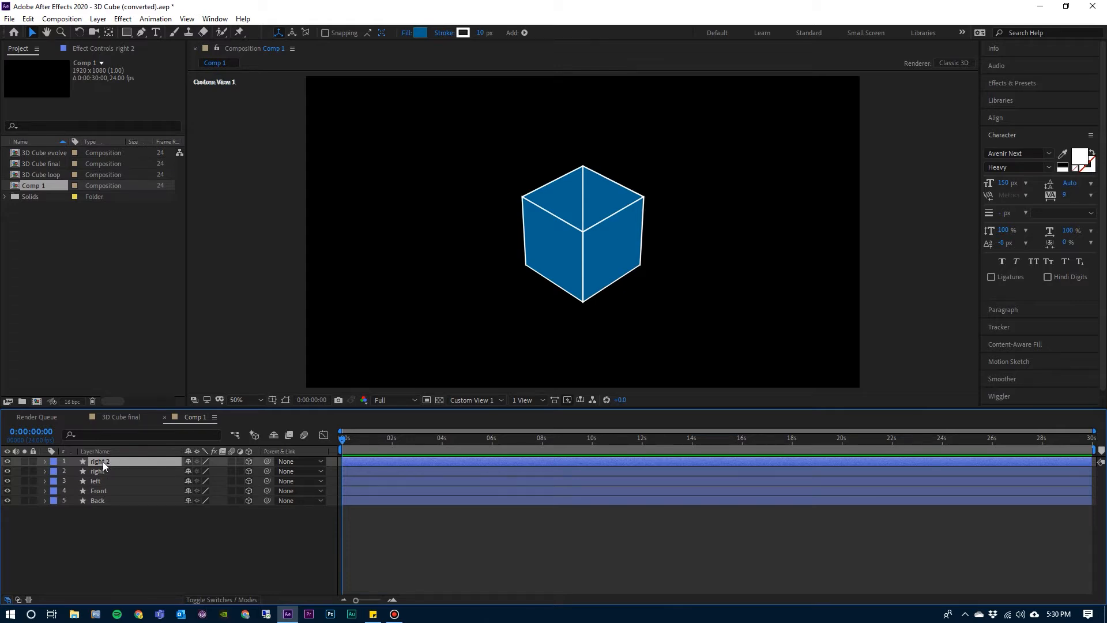
key("Return")
type("bottom")
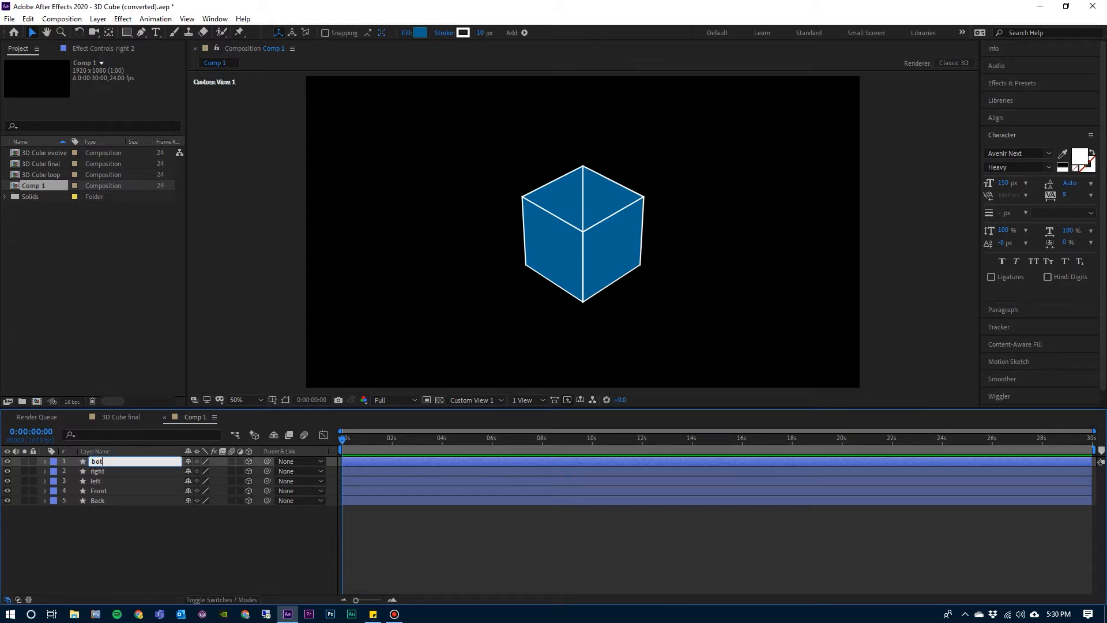
key("Return")
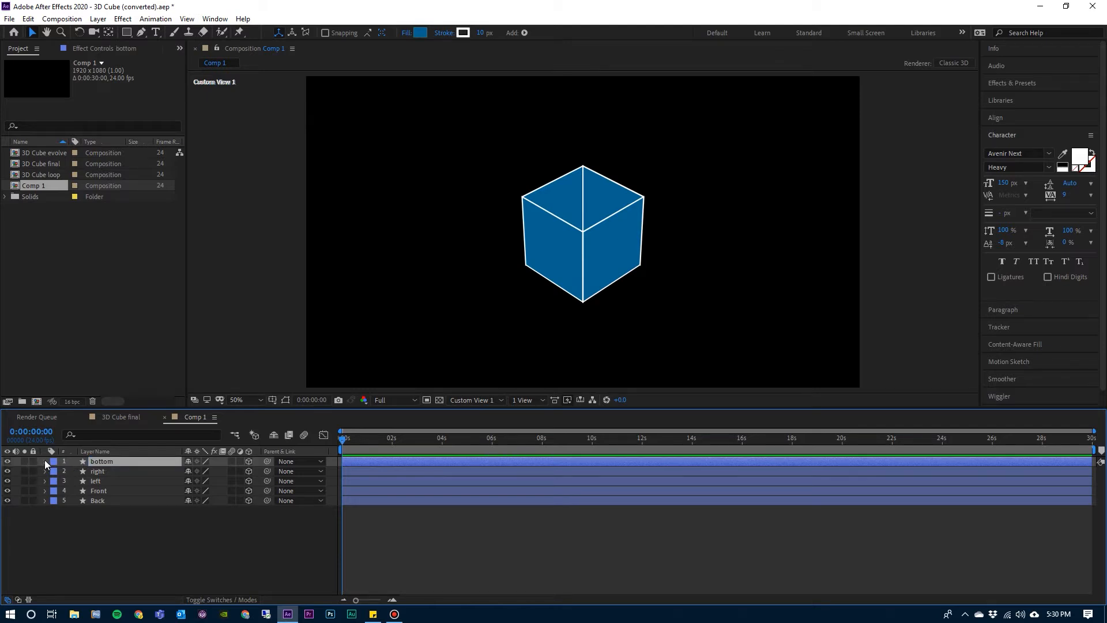
Step: Reveal the bottom layer's position and rotation properties and set its X position to 960
key("p")
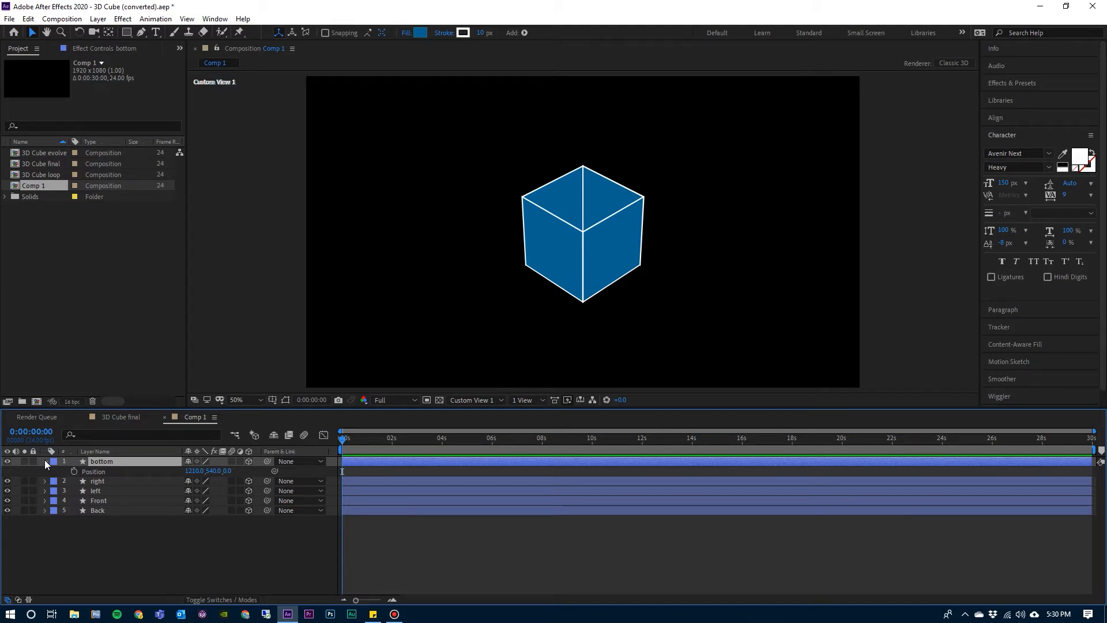
key("shift+r")
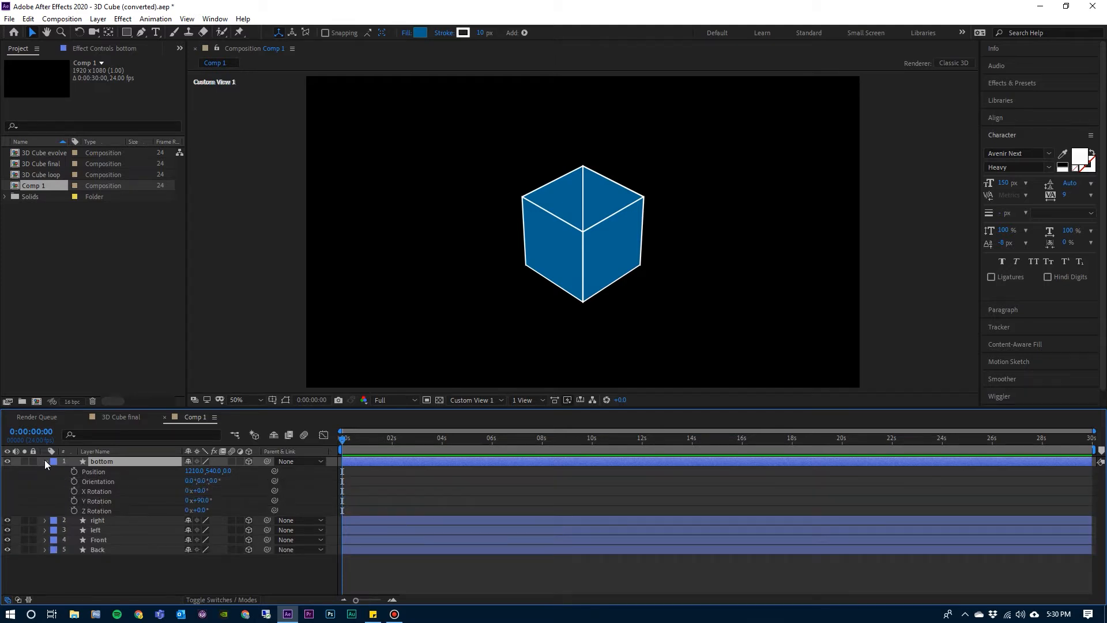
left_click(190, 471)
type("960")
key("Return")
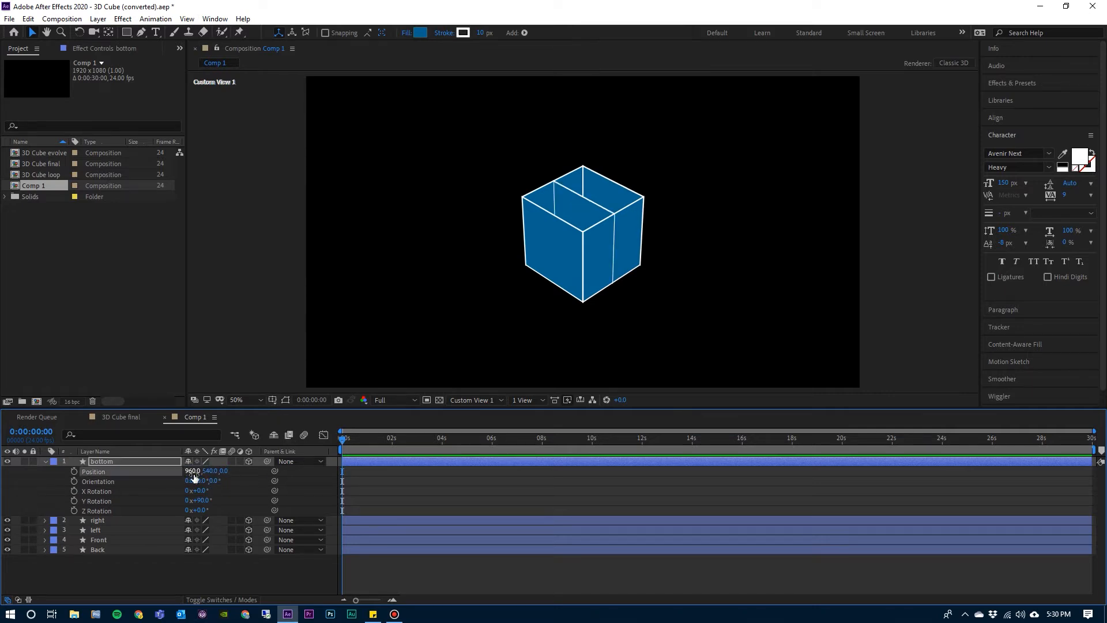
Step: Set the bottom layer's Y Rotation to 0° and its X Rotation to 90°
left_click(201, 500)
type("0")
key("Return")
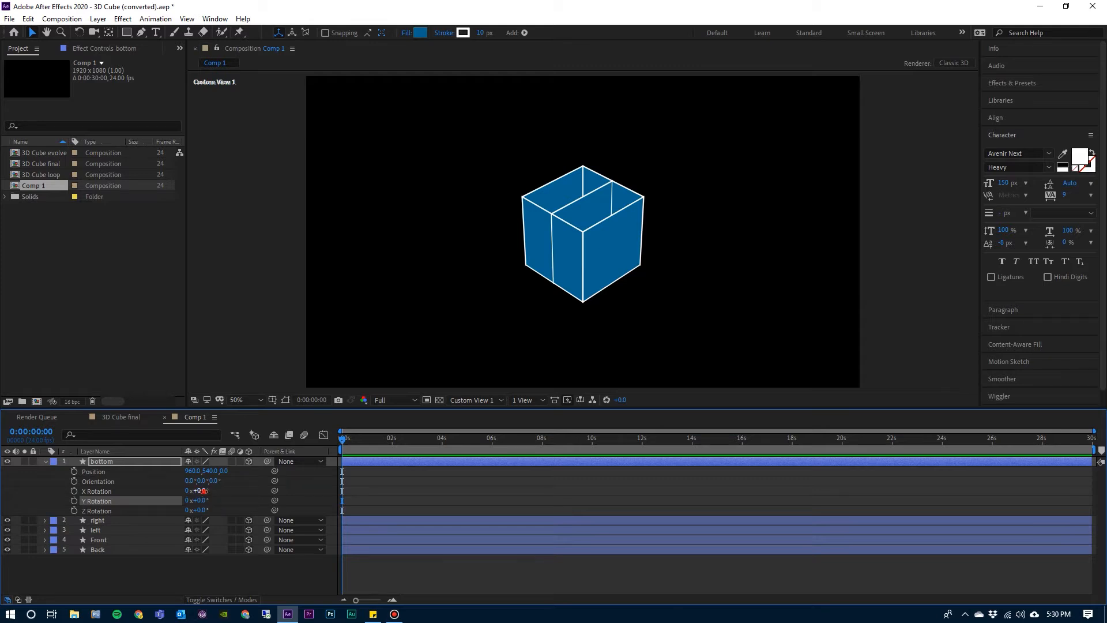
left_click_drag(200, 491, 257, 493)
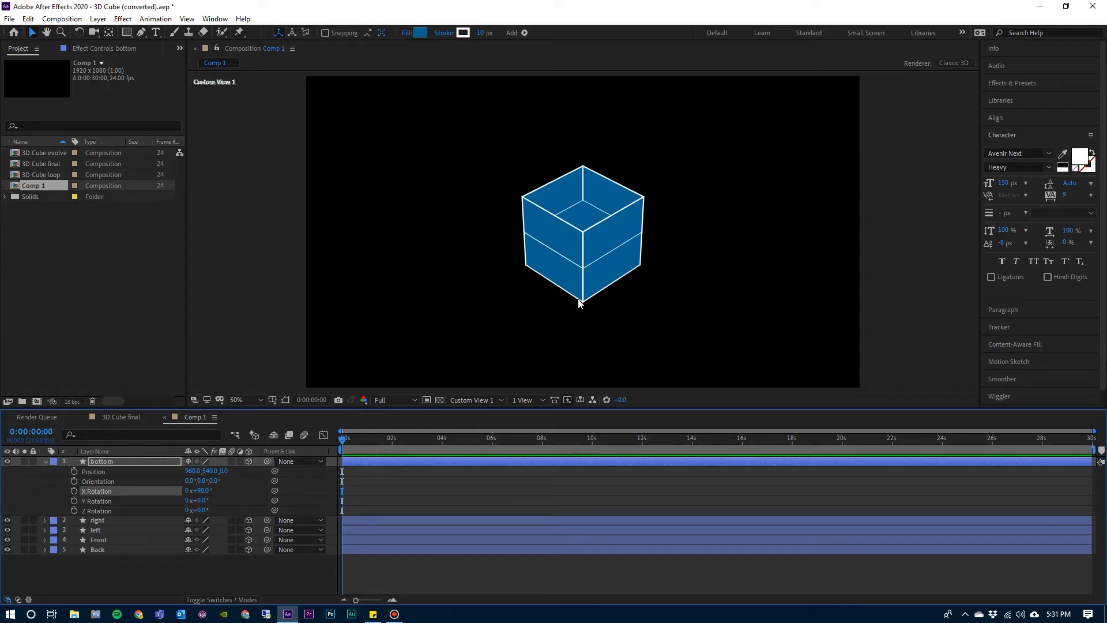
Step: Set the Y position of the bottom layer to 790 and collapse its properties
left_click(207, 471)
type("790")
key("Return")
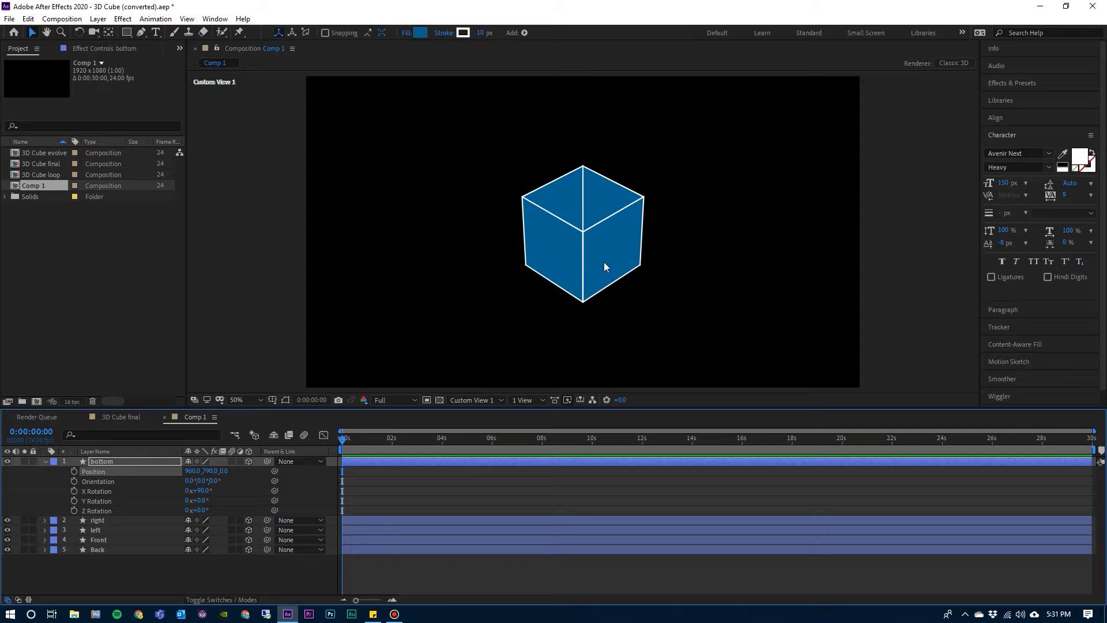
left_click(95, 461)
left_click(45, 462)
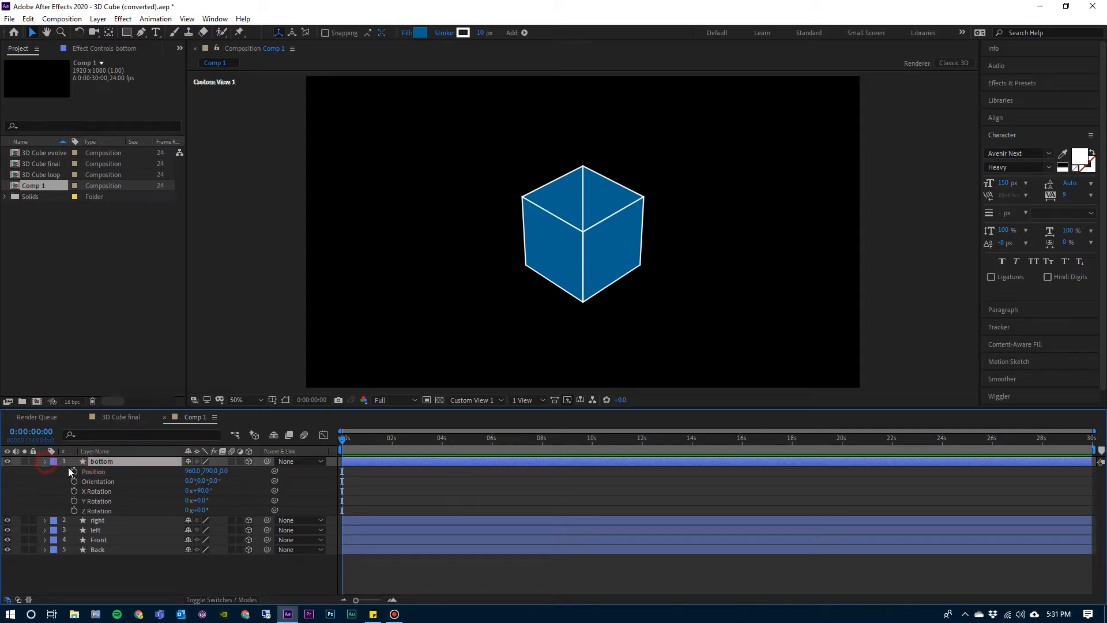
Step: Duplicate the bottom layer and rename the copy as top
left_click(107, 462)
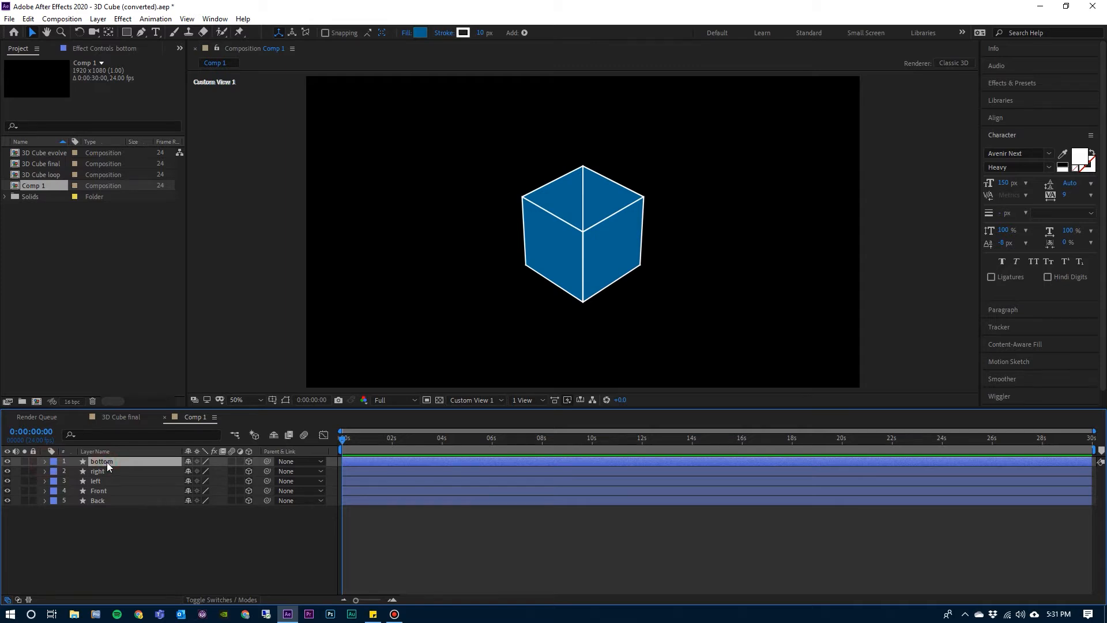
key("ctrl+d")
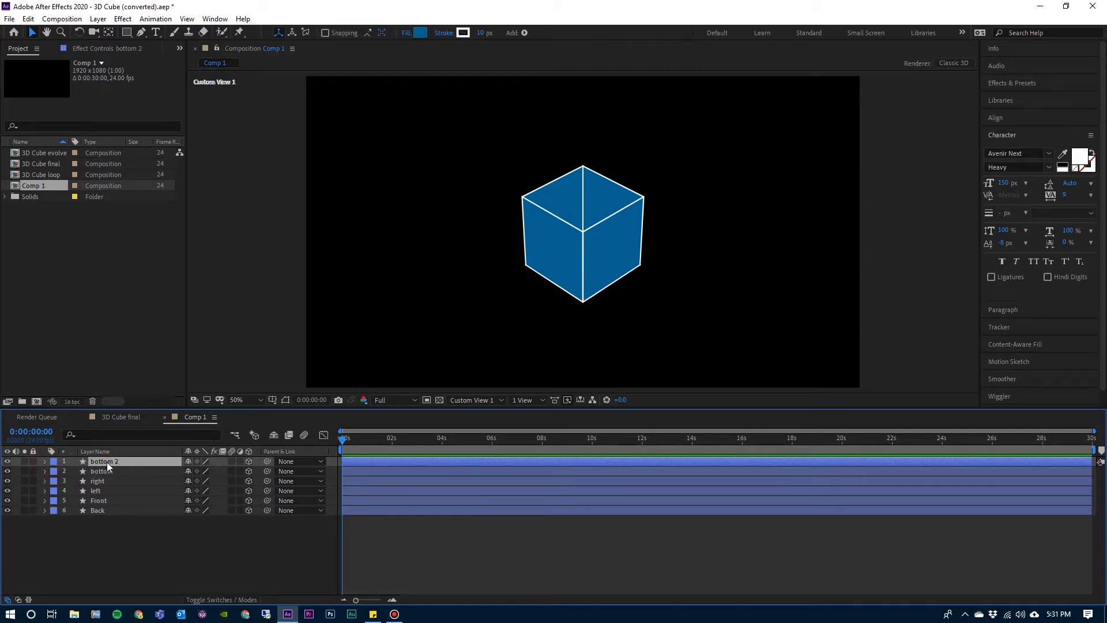
key("Return")
type("top")
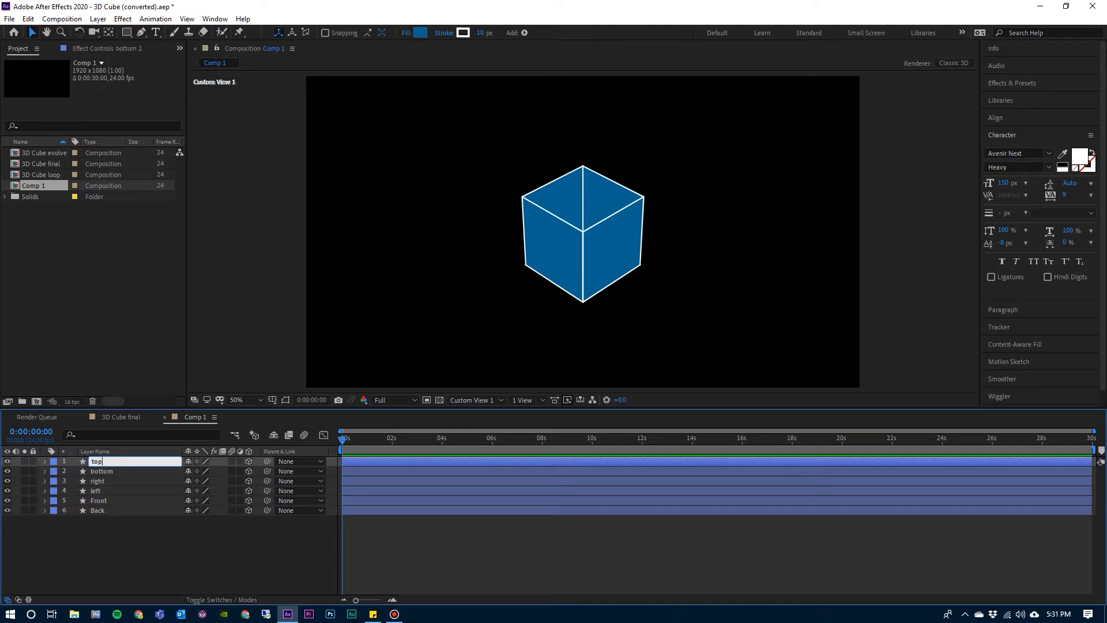
key("Return")
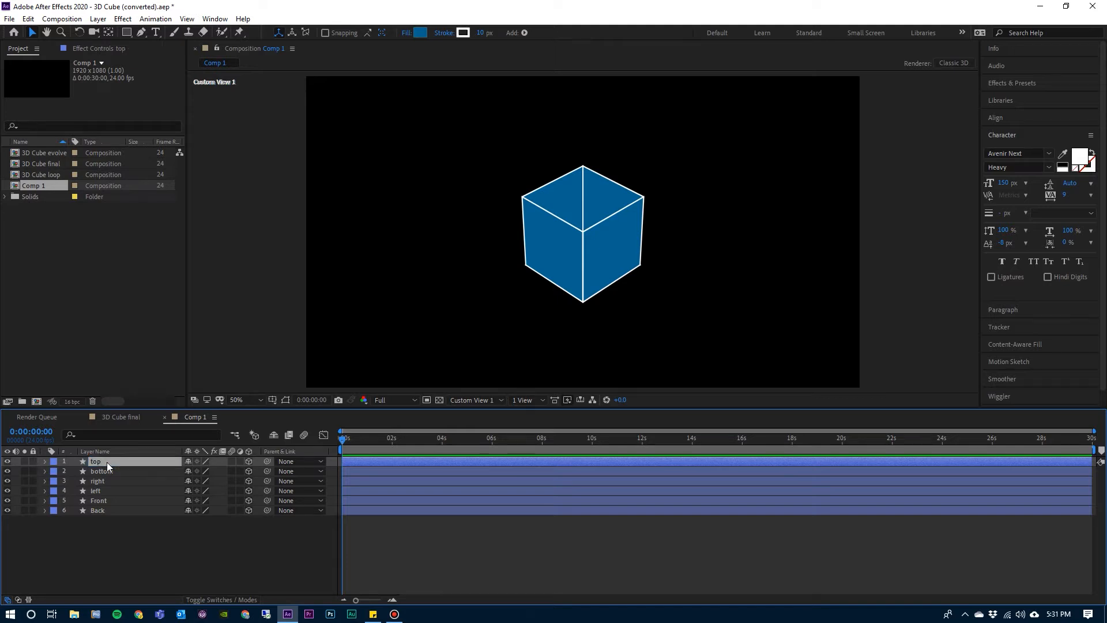
Step: Set the Y position of the top layer to 290 and collapse its properties
key("p")
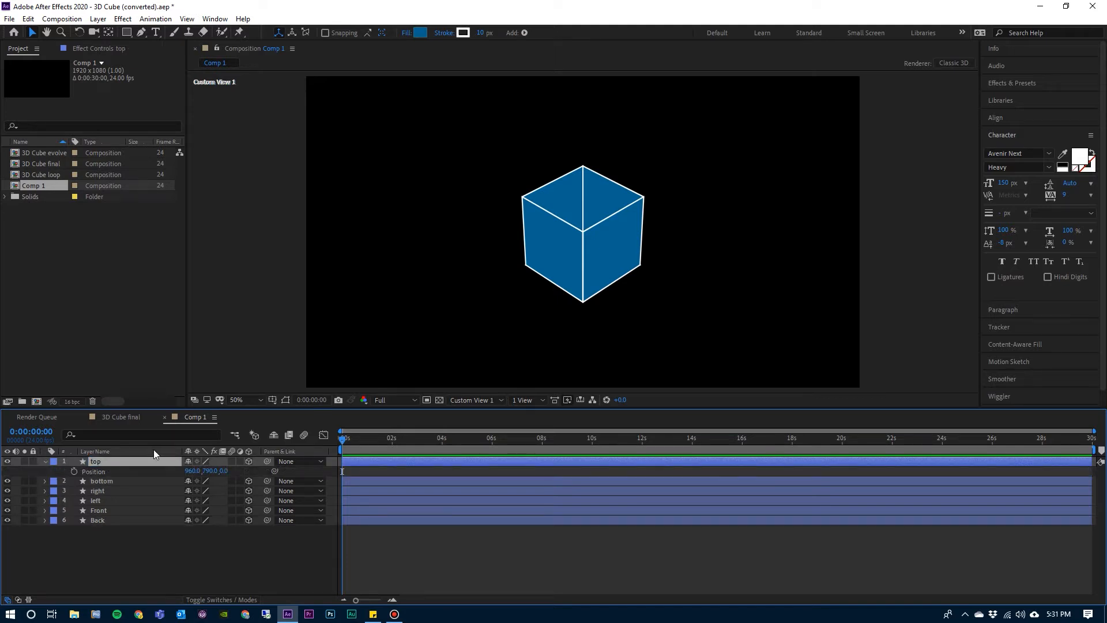
left_click(211, 472)
type("269")
key("BackSpace")
key("BackSpace")
type("90")
key("Return")
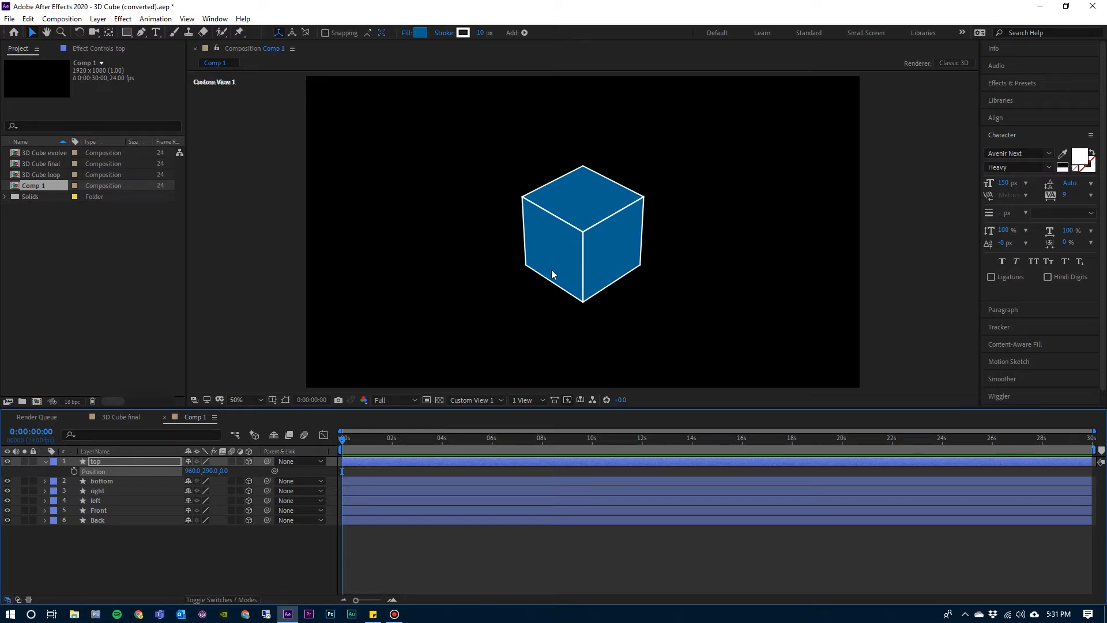
Step: Switch the composition view to Active Camera
left_click(474, 400)
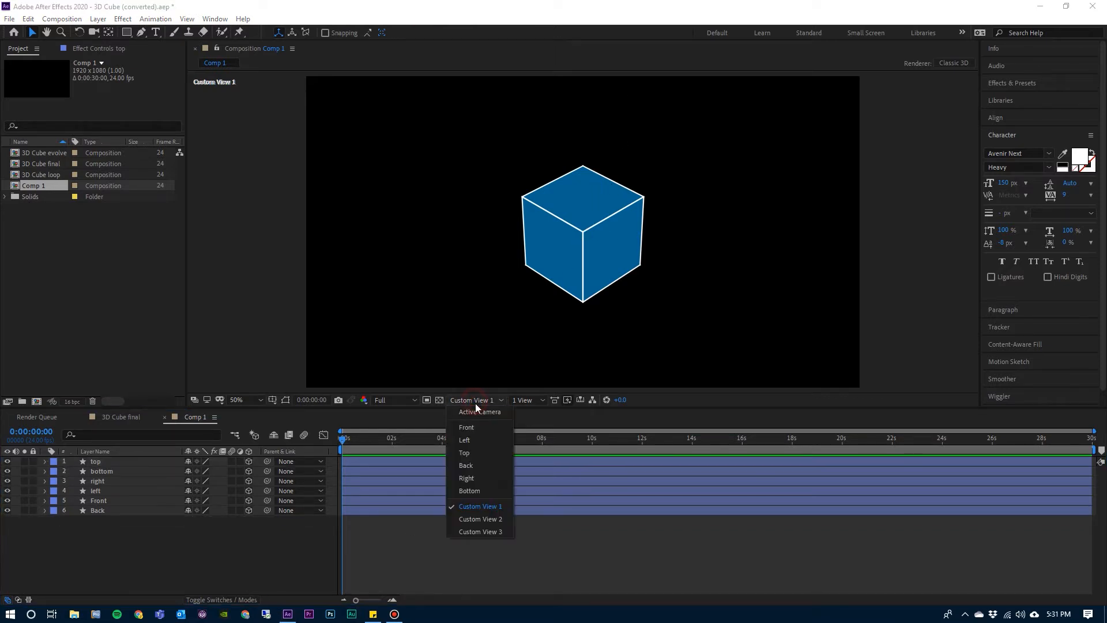
left_click(476, 413)
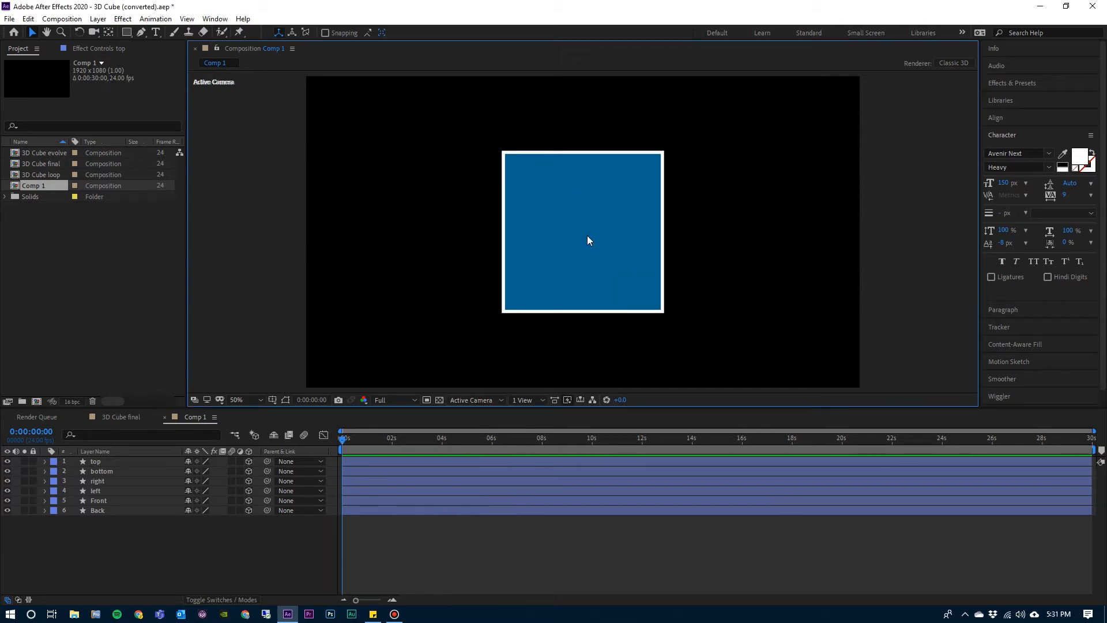
left_click(175, 569)
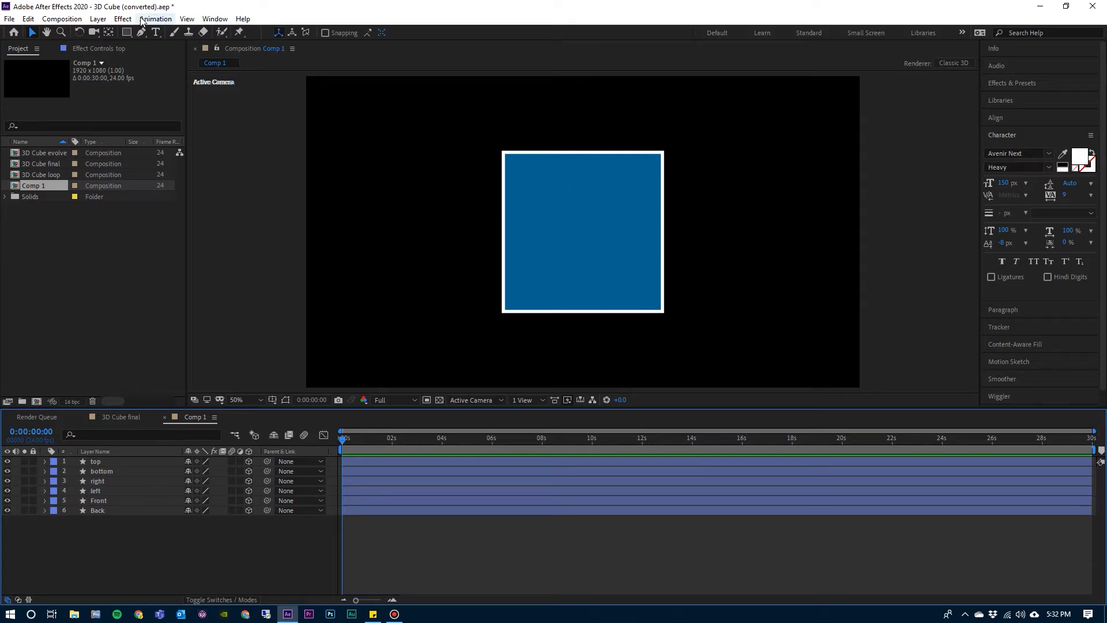
Step: Add a new null object to the composition and make it a 3D layer
left_click(97, 20)
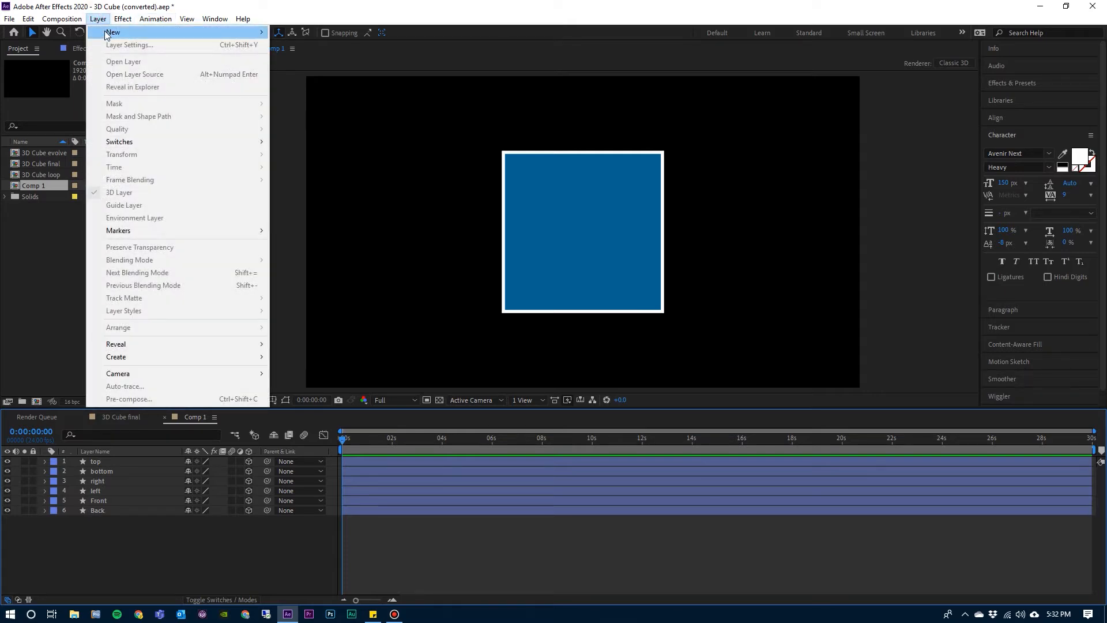
mouse_move(138, 33)
left_click(323, 83)
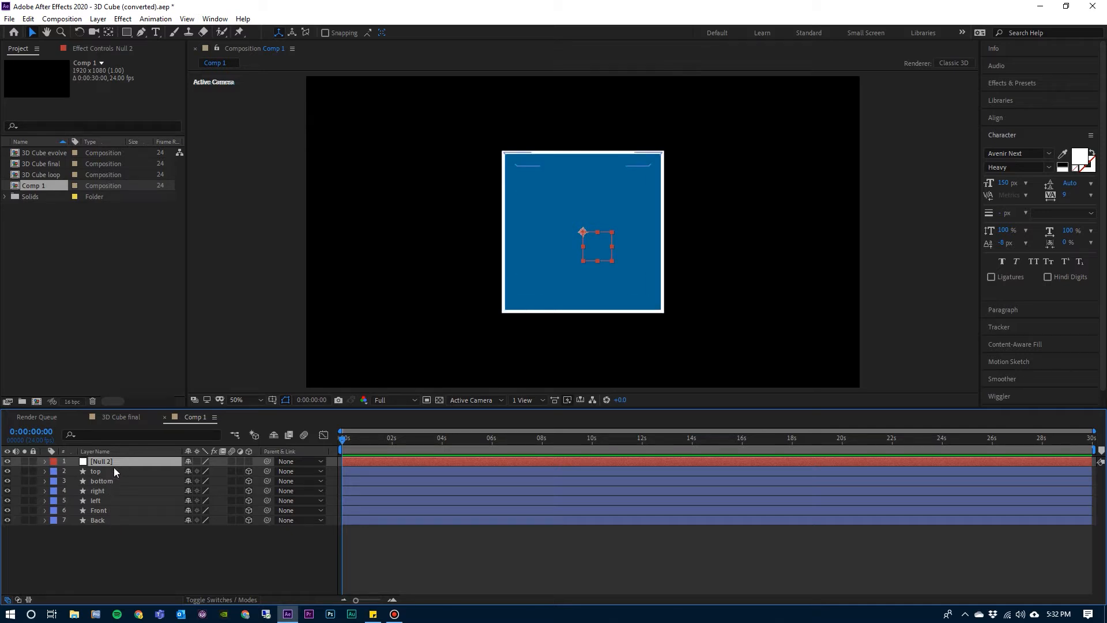
left_click(250, 460)
Step: Expand the null layer and look over its Transform properties
left_click(45, 461)
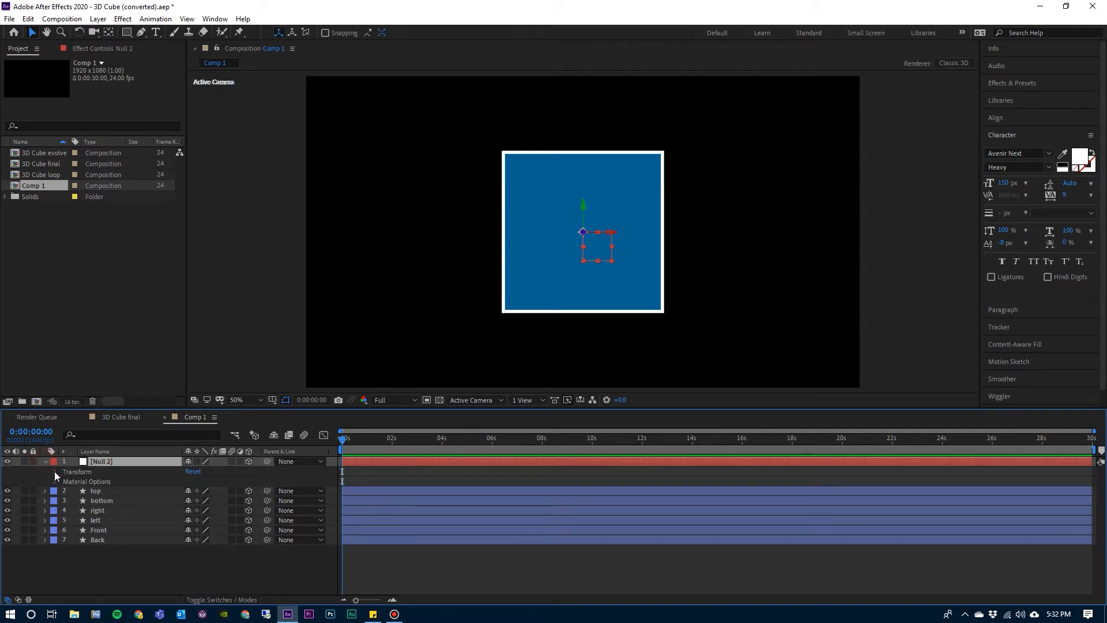
left_click(55, 472)
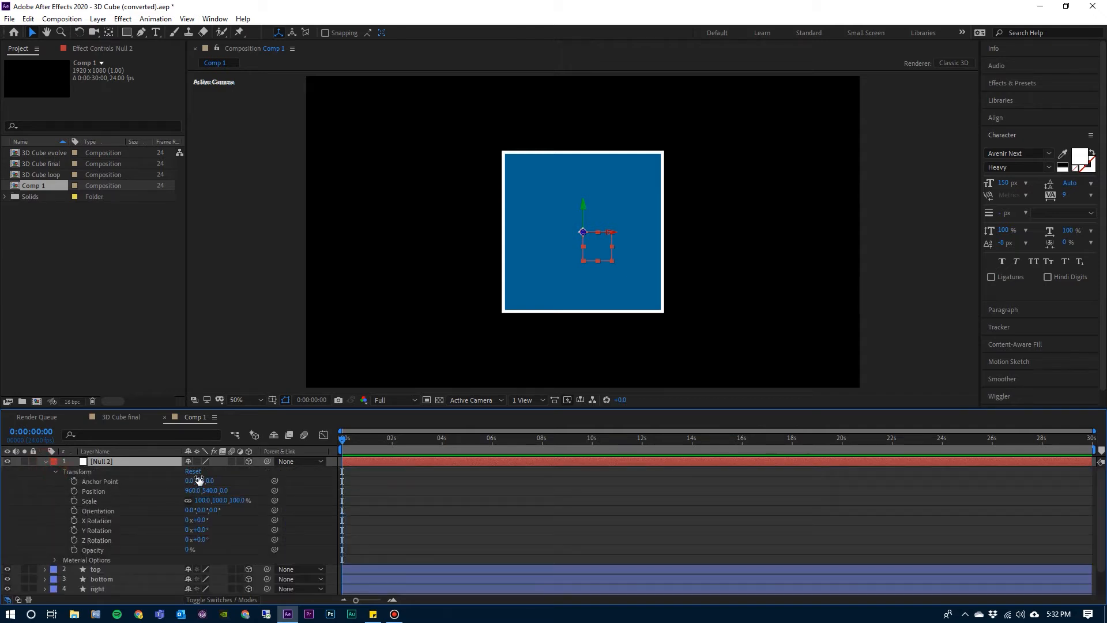
left_click(56, 471)
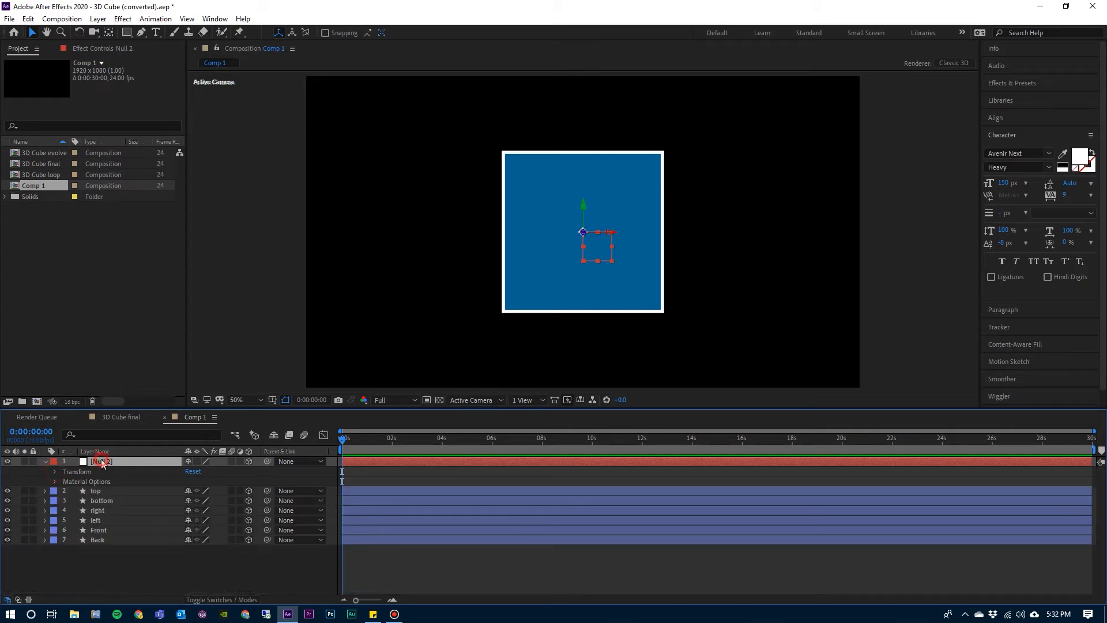
Step: Check the list of available timeline columns for the Parent & Link column
left_click_drag(123, 552, 108, 494)
left_click(157, 557)
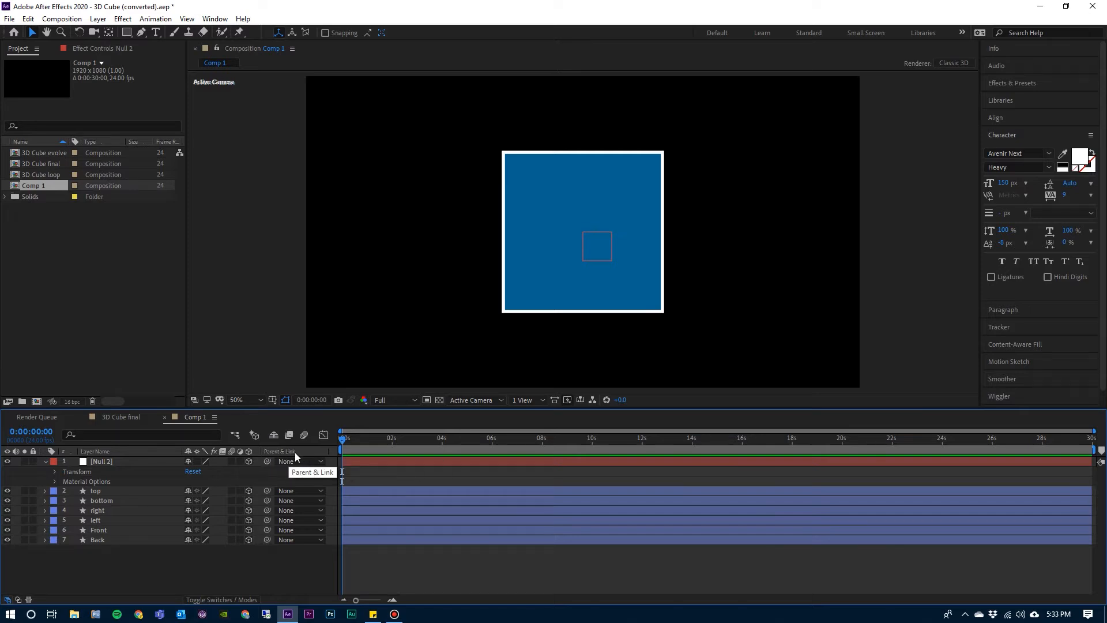
right_click(163, 454)
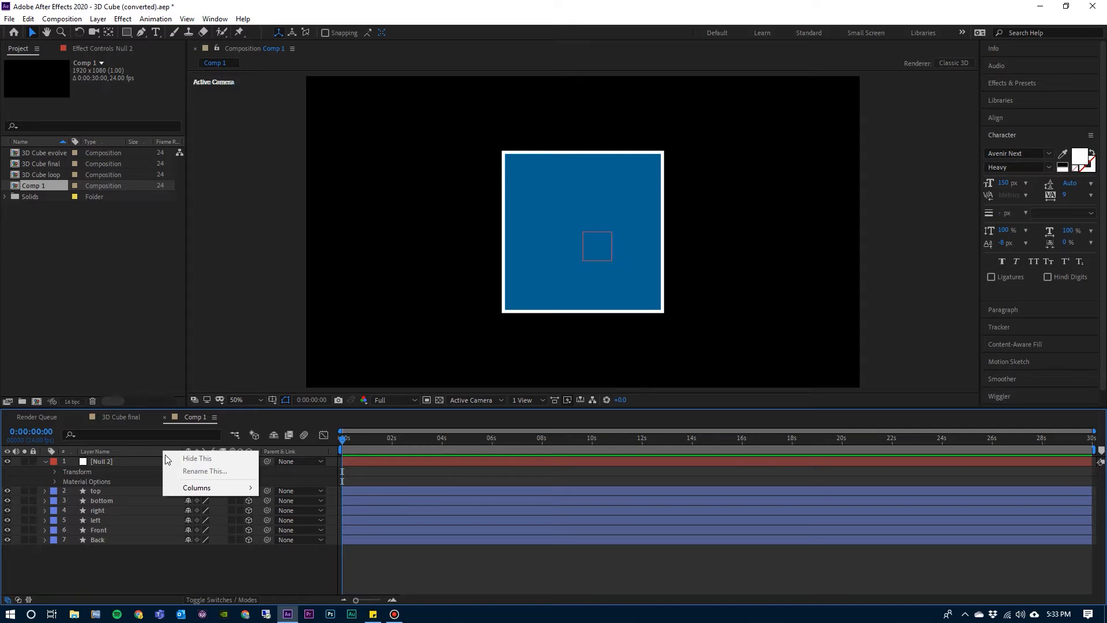
mouse_move(210, 490)
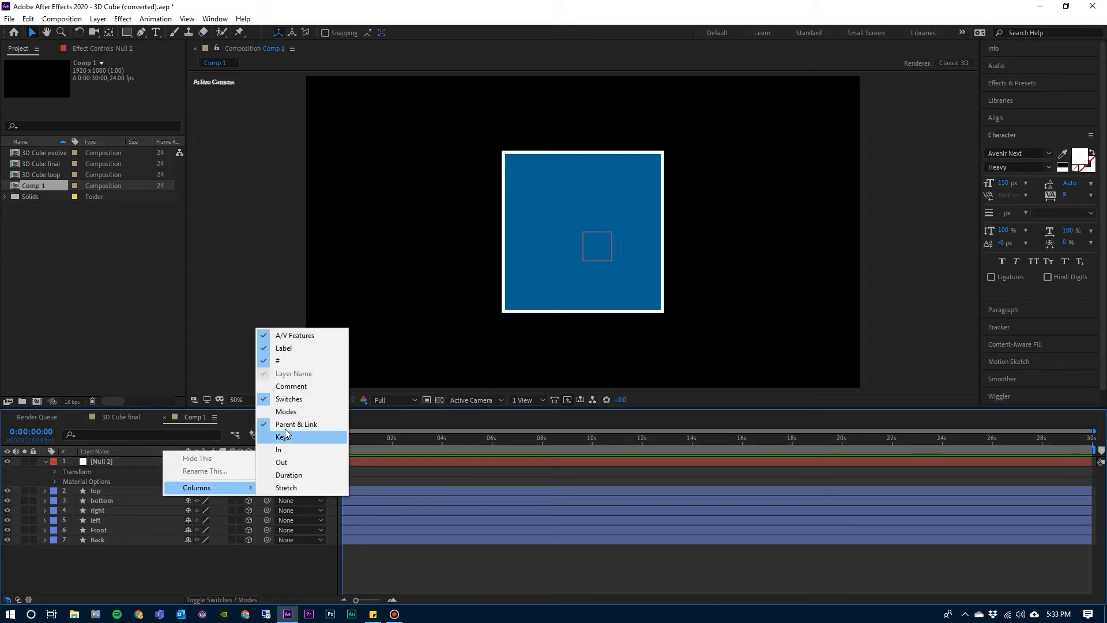
left_click(277, 573)
Step: Parent all six cube face layers, from top to Back, to the null layer
left_click_drag(147, 547, 129, 489)
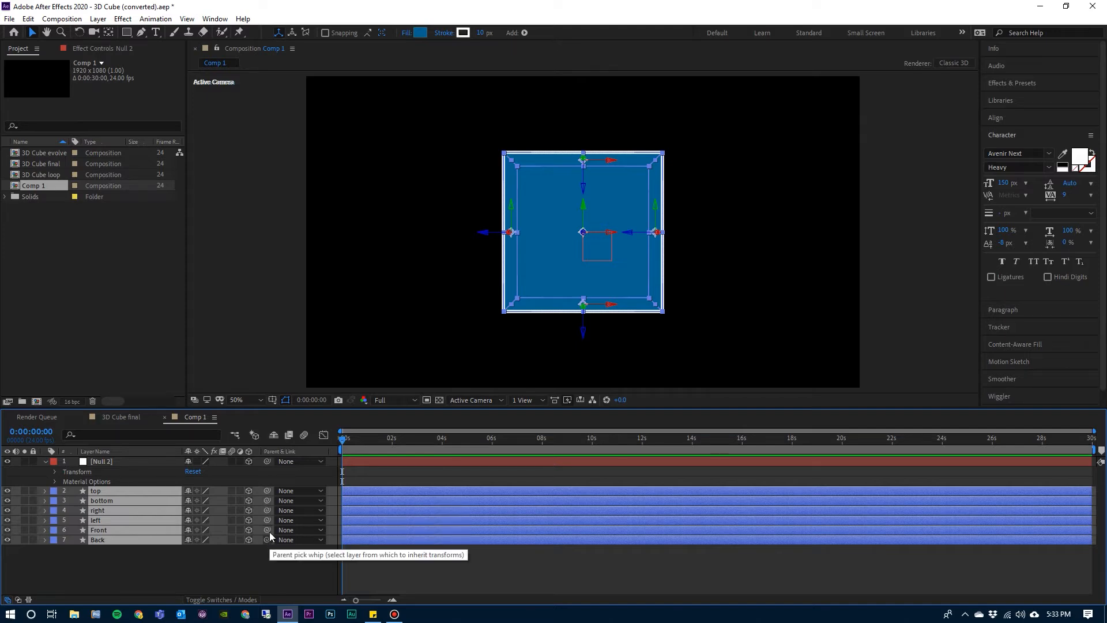
left_click_drag(266, 491, 98, 462)
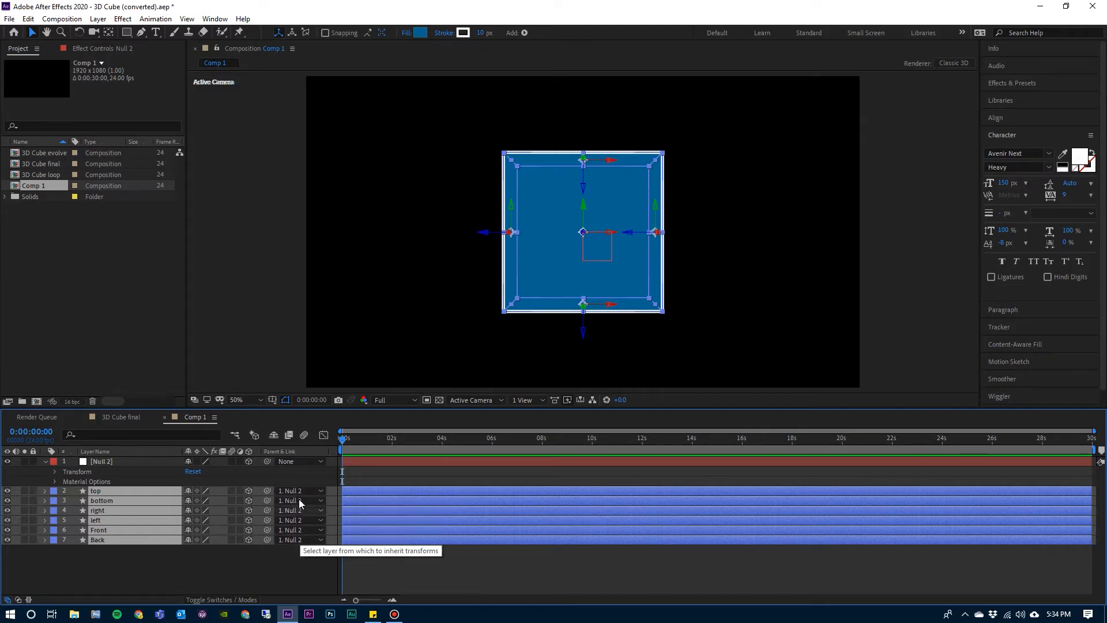
Step: Try rotating the cube with the null to X 48°, Y 12°, Z -84° and moving it to 933, 451, -226, then reset the null's transform
left_click(109, 461)
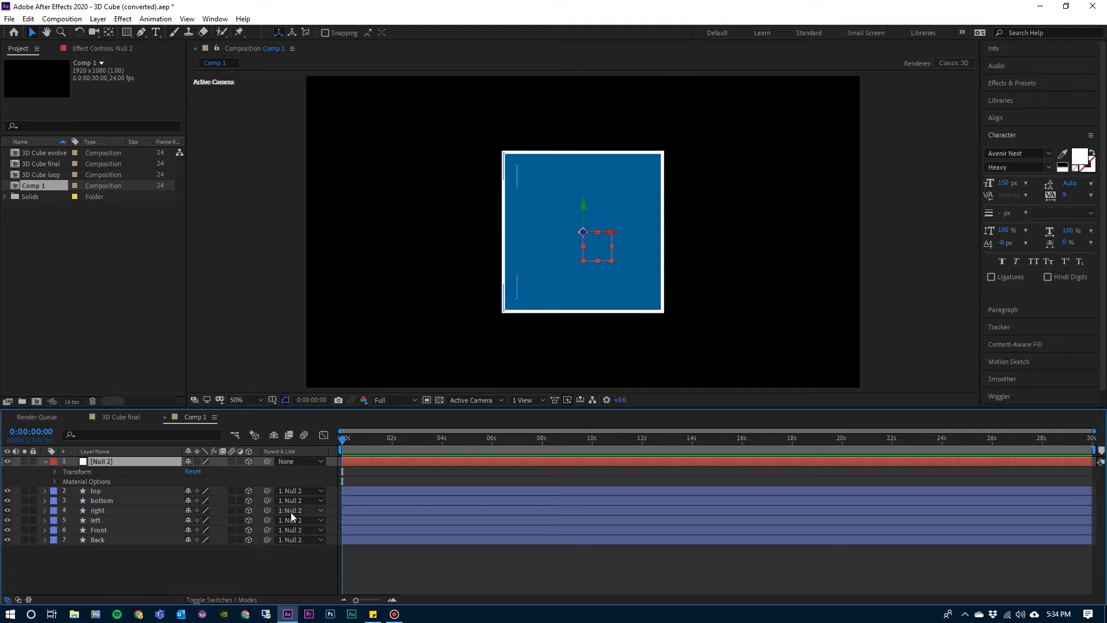
left_click(56, 473)
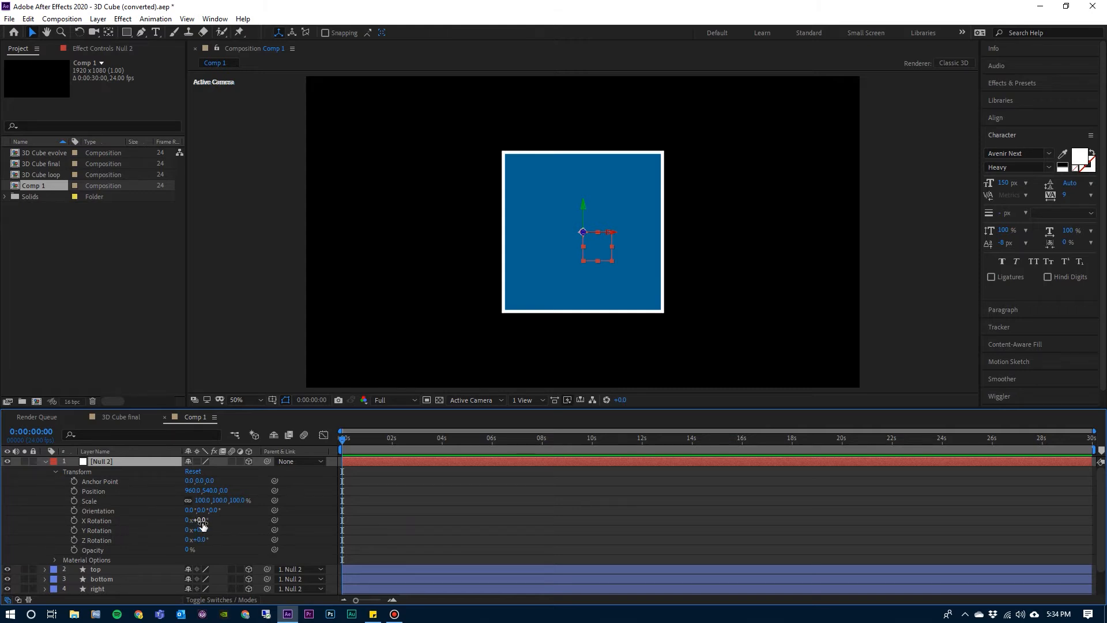
mouse_move(201, 523)
left_mouse_down()
mouse_move(229, 524)
mouse_move(201, 530)
mouse_move(226, 531)
mouse_move(203, 540)
mouse_move(265, 541)
mouse_move(155, 540)
mouse_move(199, 530)
mouse_move(180, 530)
mouse_move(182, 521)
mouse_move(248, 527)
mouse_move(211, 525)
left_mouse_up()
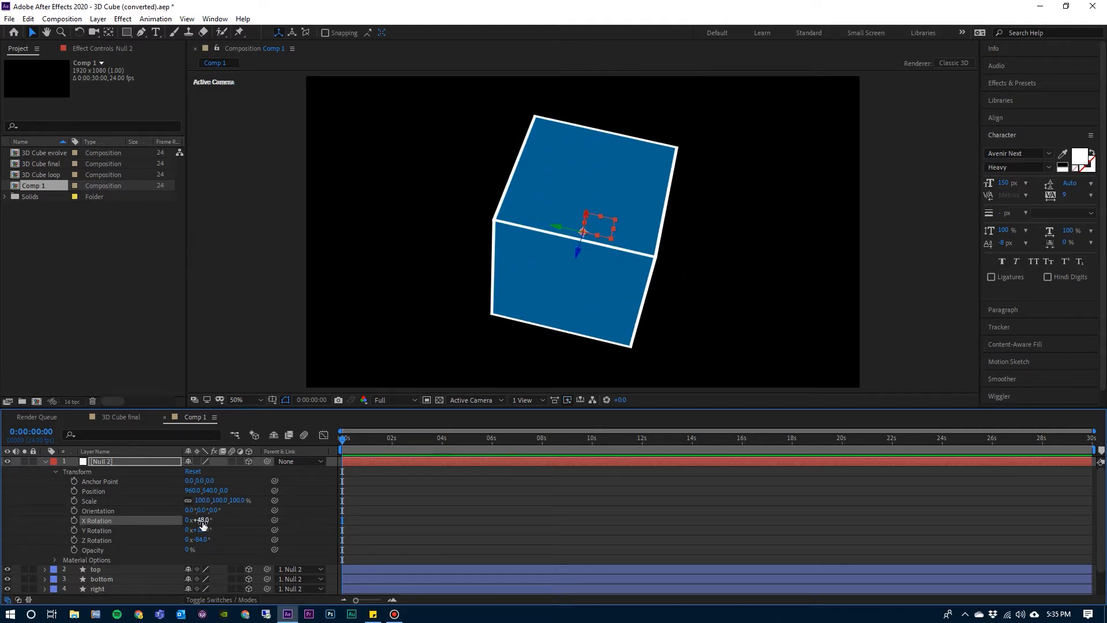
left_click_drag(222, 490, 92, 493)
mouse_move(210, 491)
left_mouse_down()
mouse_move(386, 496)
mouse_move(173, 494)
mouse_move(469, 497)
mouse_move(224, 496)
left_mouse_up()
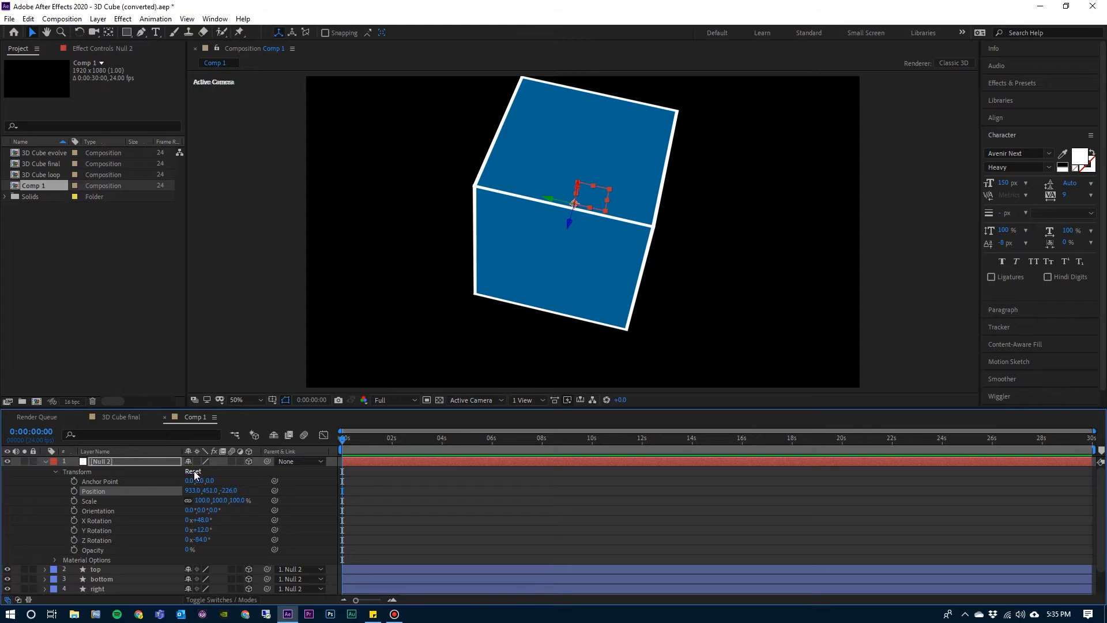
left_click(193, 472)
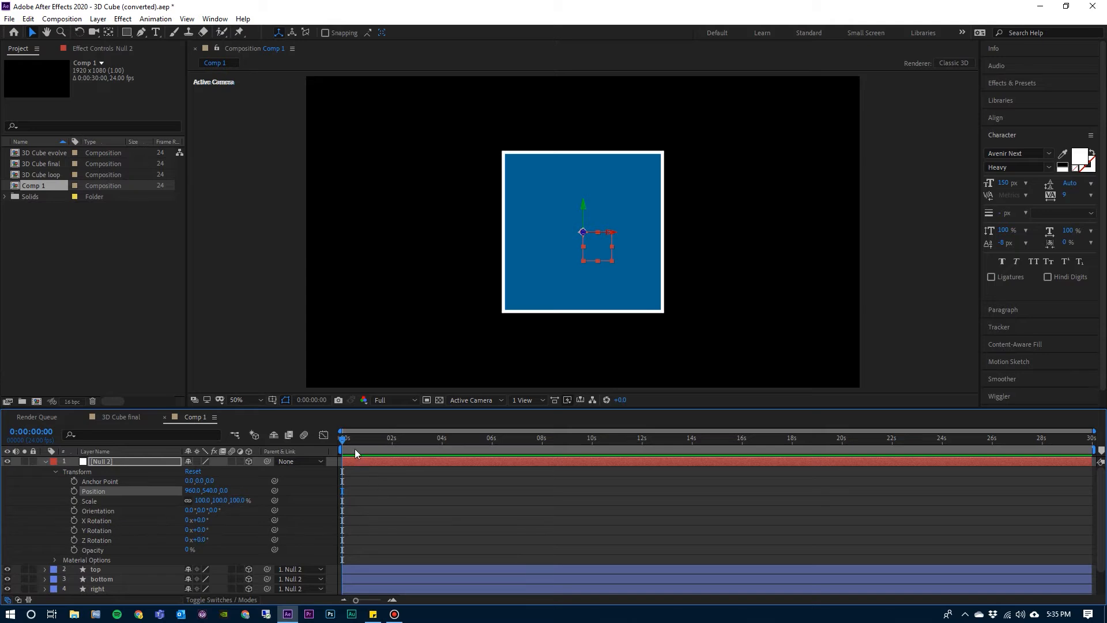
Step: Keyframe the null's X Rotation from 0° at the start of the timeline to 216° at 0:00:02:01
left_click(73, 520)
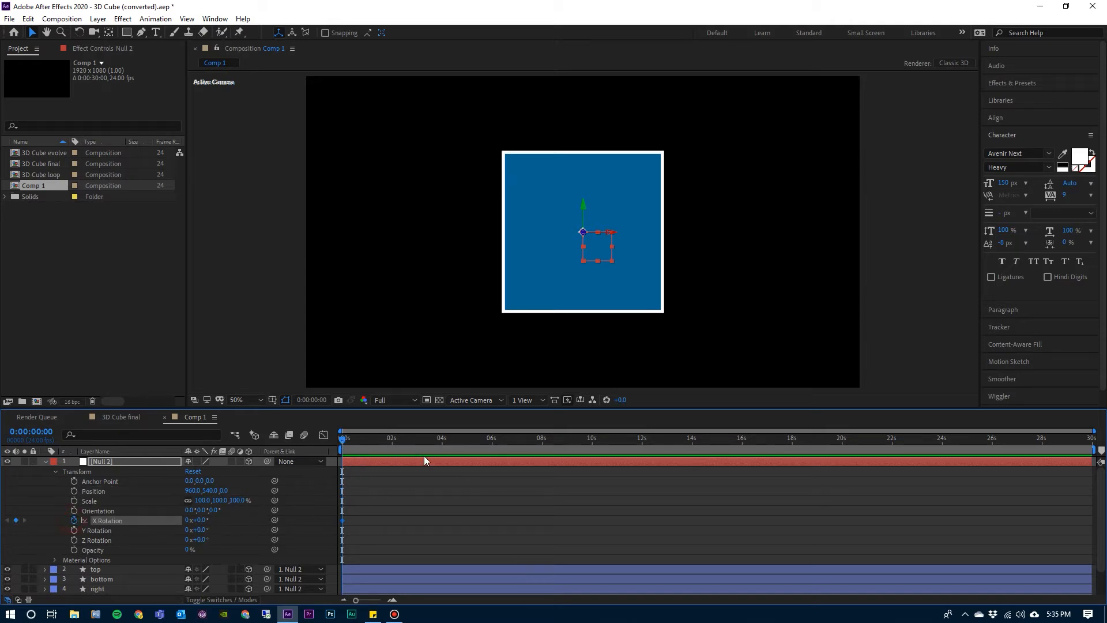
left_click(393, 441)
left_click_drag(199, 519, 334, 532)
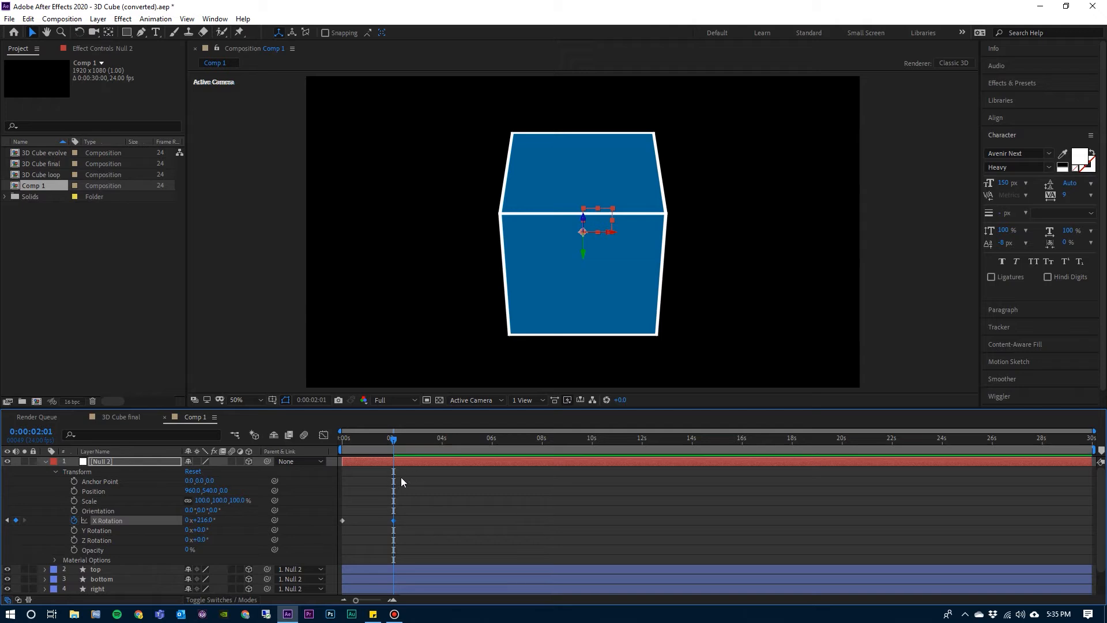
Step: Keyframe the null's Y Rotation from 0° at 0:00:02:01 to 144° at 0:00:03:23
left_click(95, 530)
left_click(73, 530)
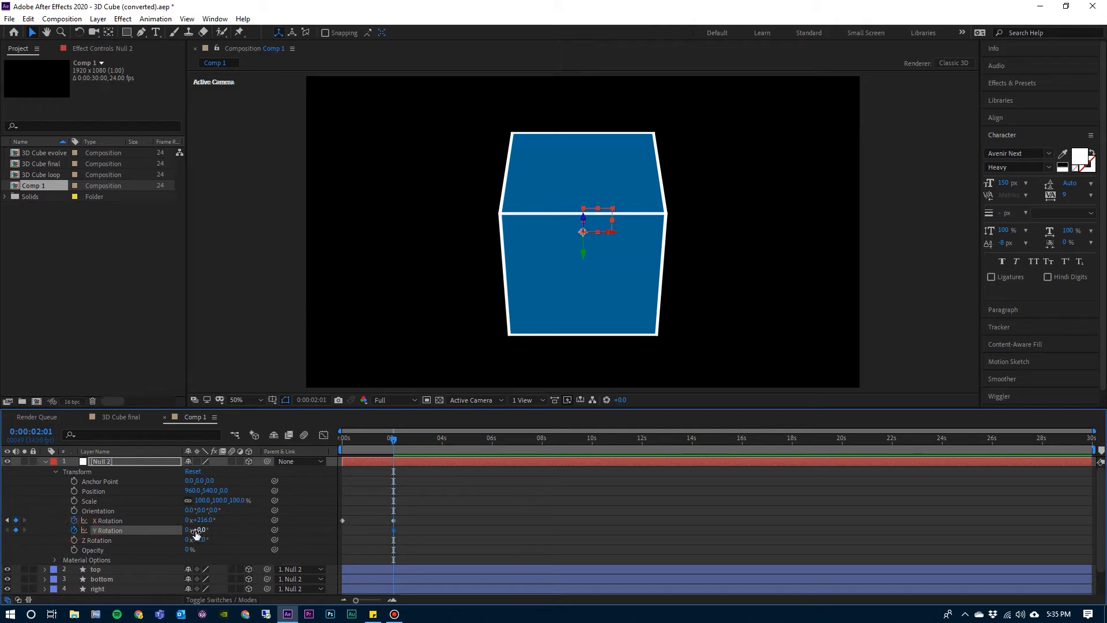
left_click(440, 442)
left_click(199, 530)
left_click_drag(199, 529, 415, 483)
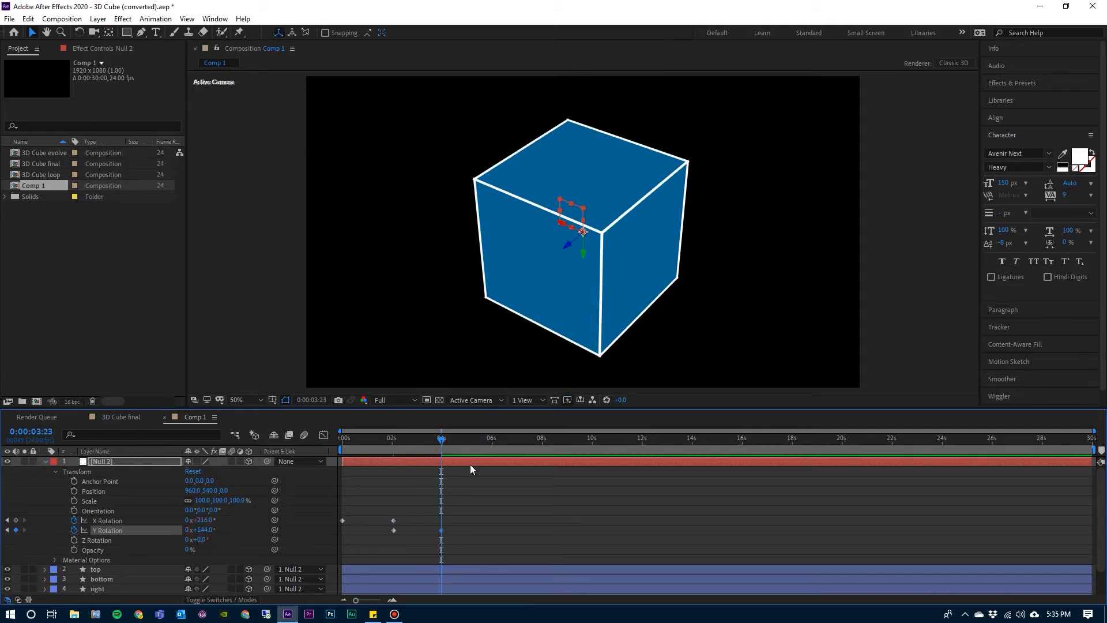
Step: Keyframe the null's Z Rotation from 0° at 0:00:03:23 to 131° at 0:00:06:00 and preview the animation from the start
left_click(74, 540)
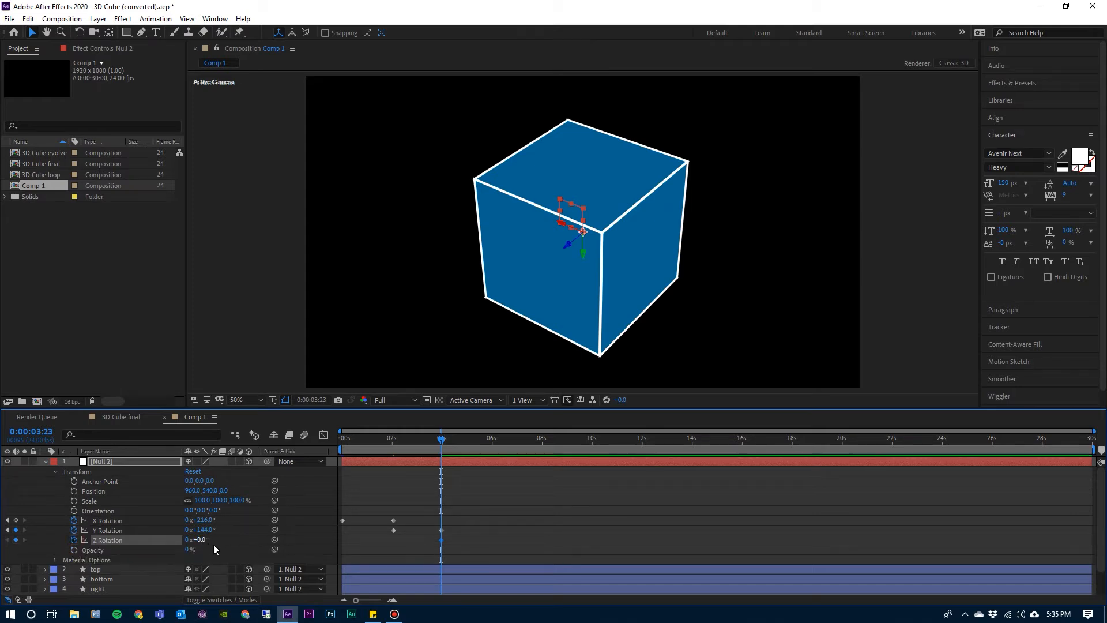
left_click(492, 445)
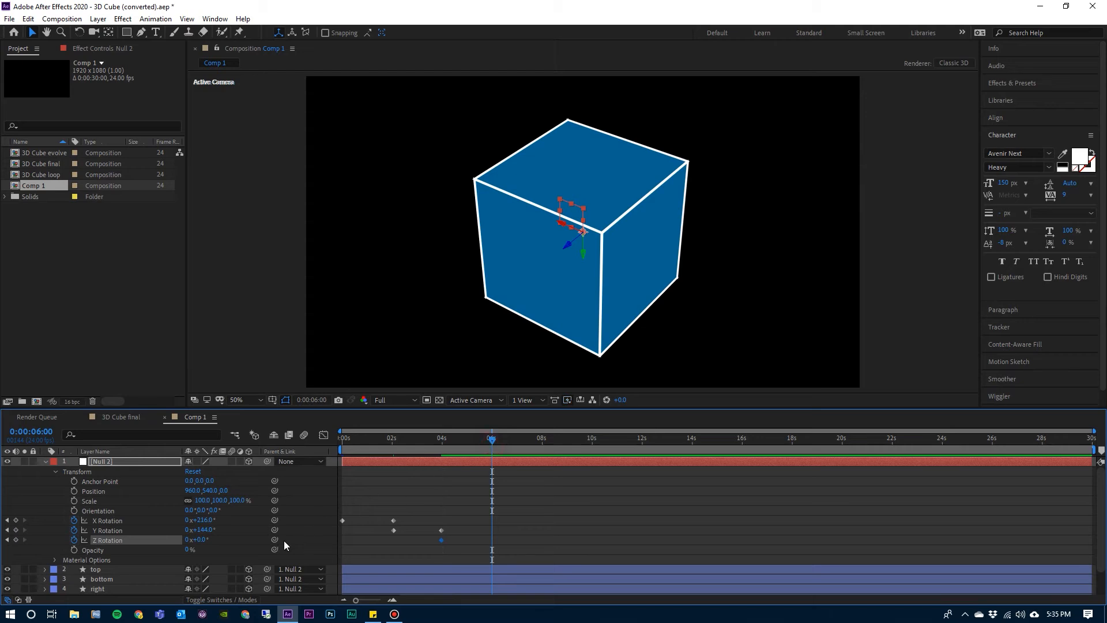
left_click_drag(202, 540, 276, 543)
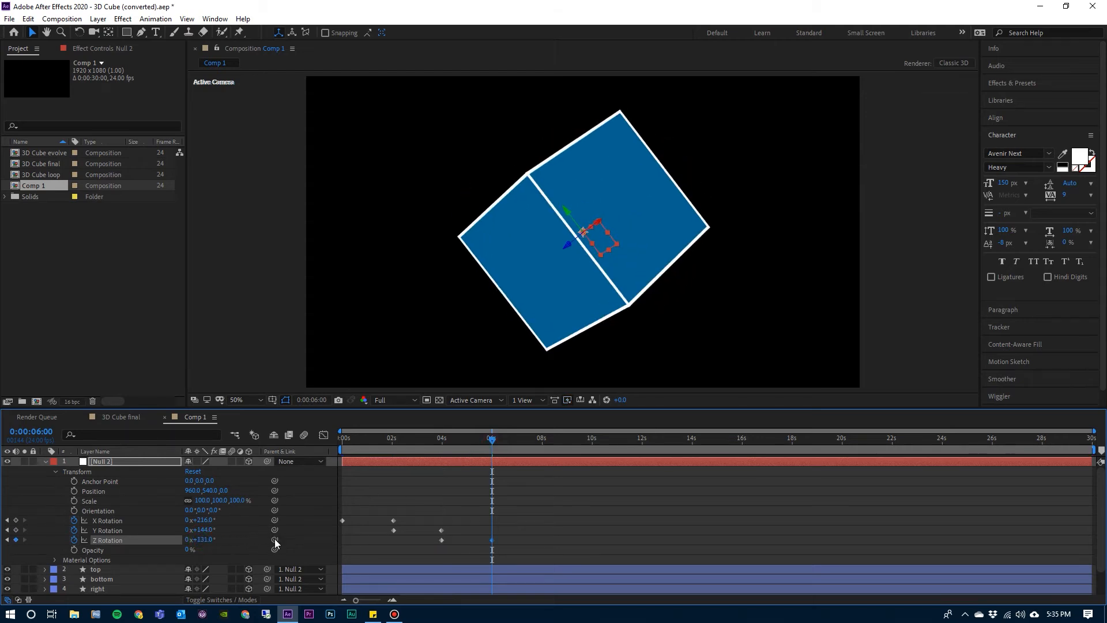
left_click_drag(385, 445, 324, 439)
key("space")
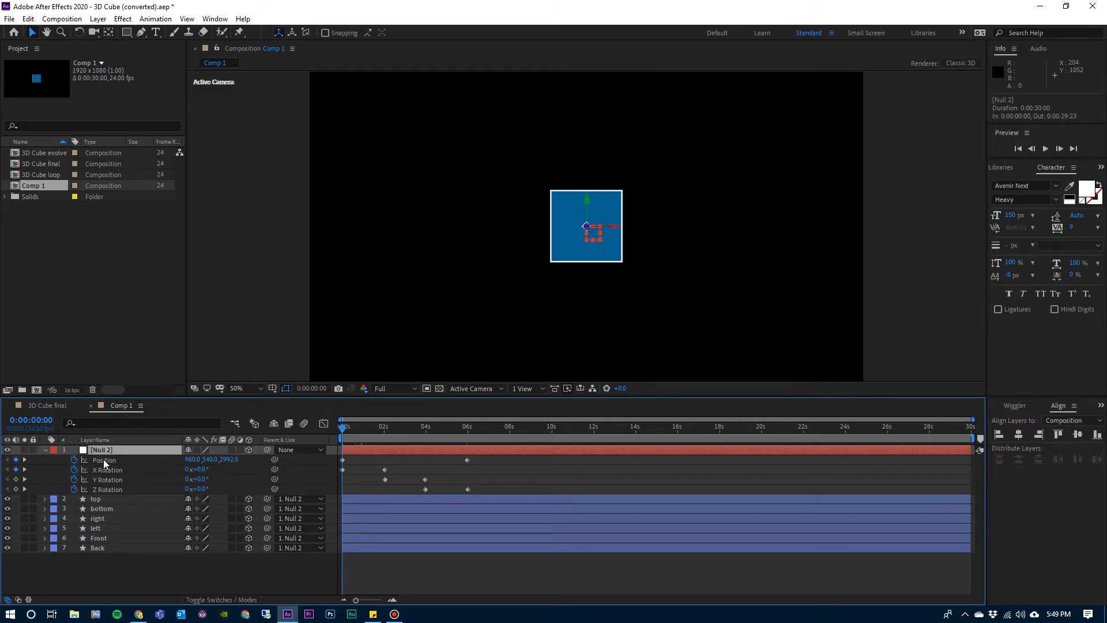
Step: Reset the null layer's Transform at the start of the timeline and delete the null layer
left_click(47, 450)
left_click(47, 450)
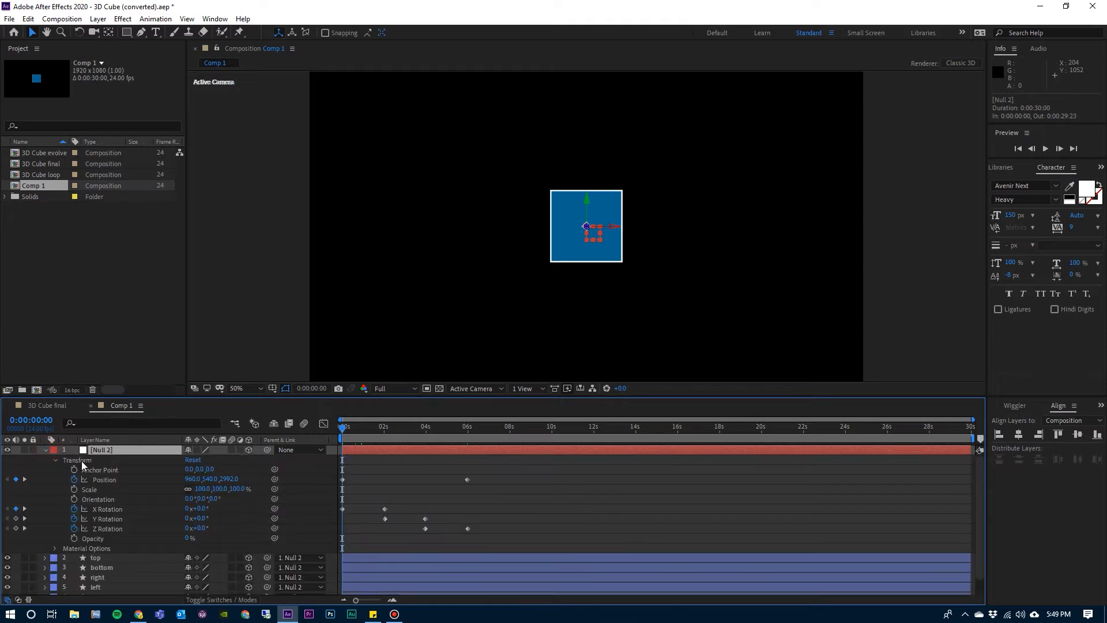
left_click(80, 462)
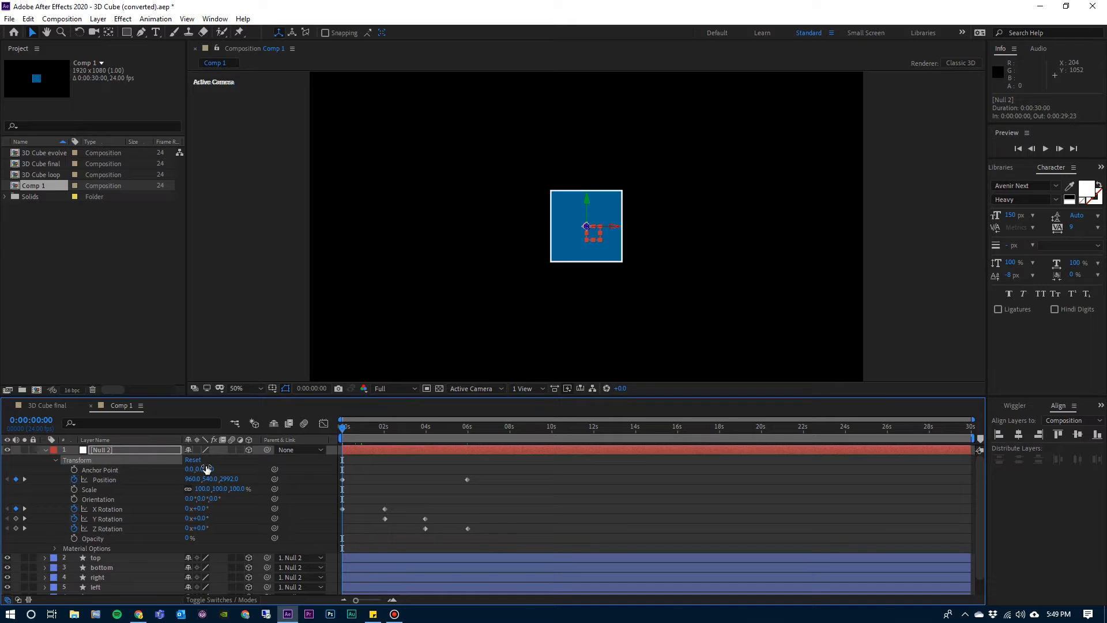
left_click(193, 460)
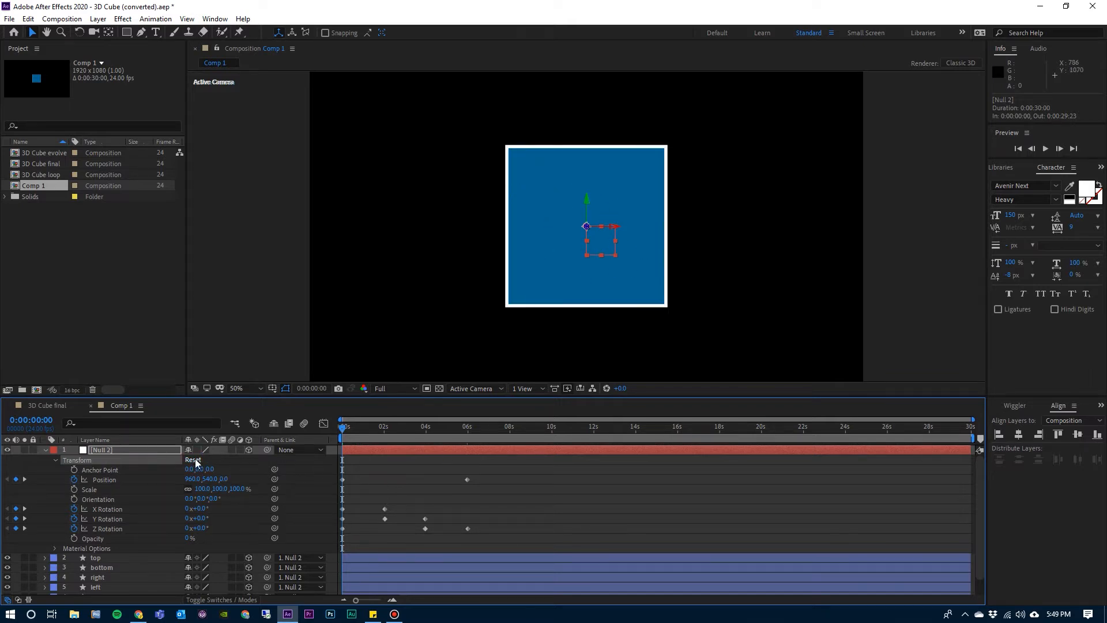
left_click(97, 451)
key("Delete")
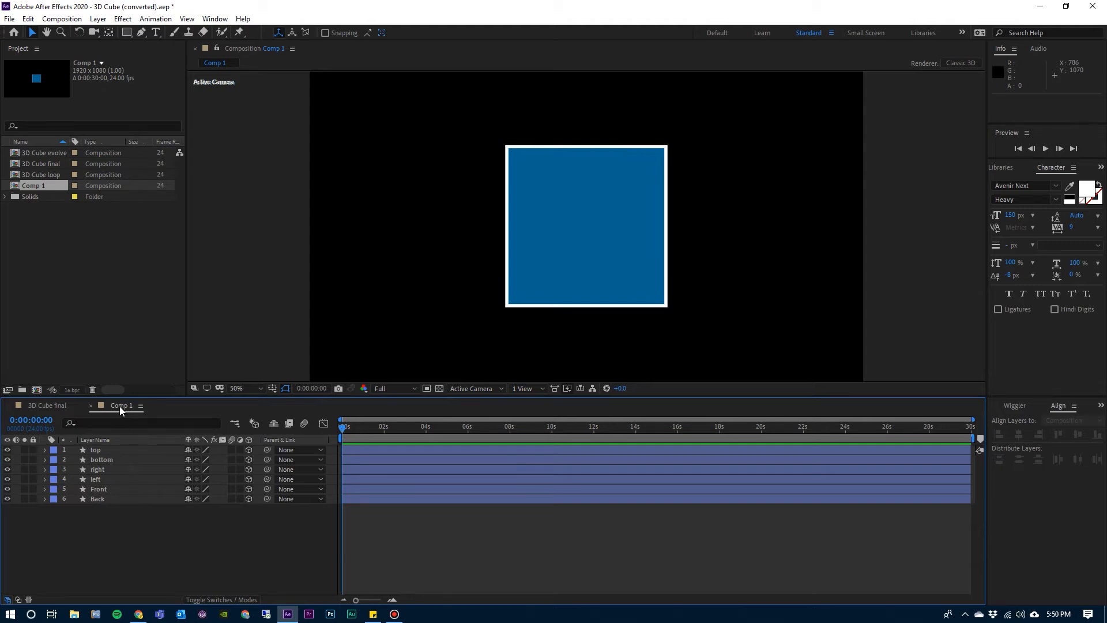
Step: Rename the cube composition Comp 1 as 3D Box
key("ctrl+k")
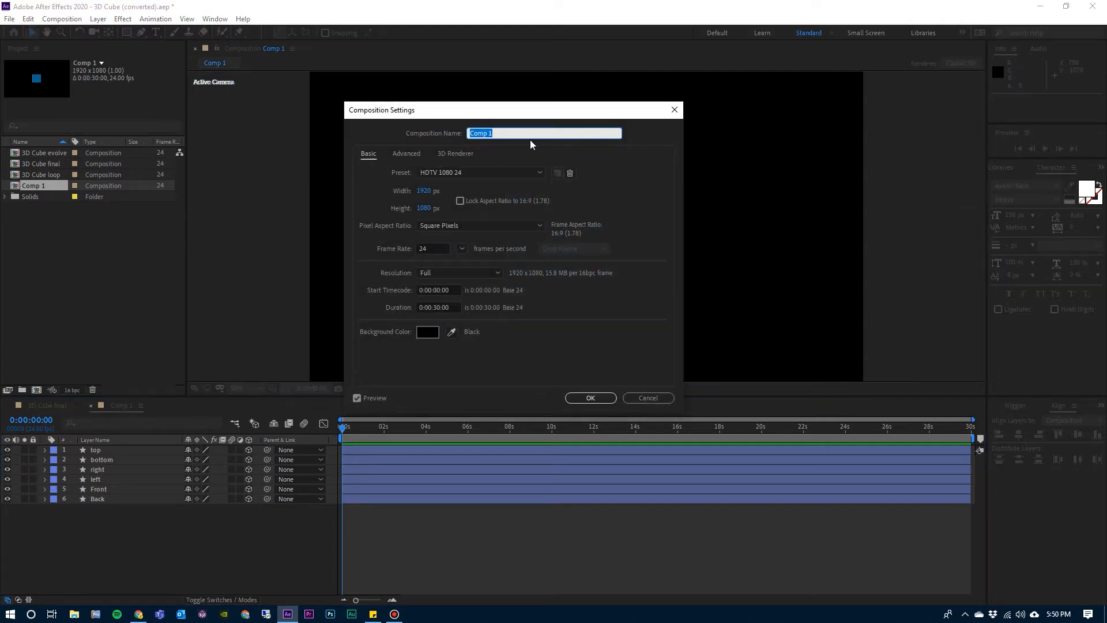
type("3D Box")
key("Return")
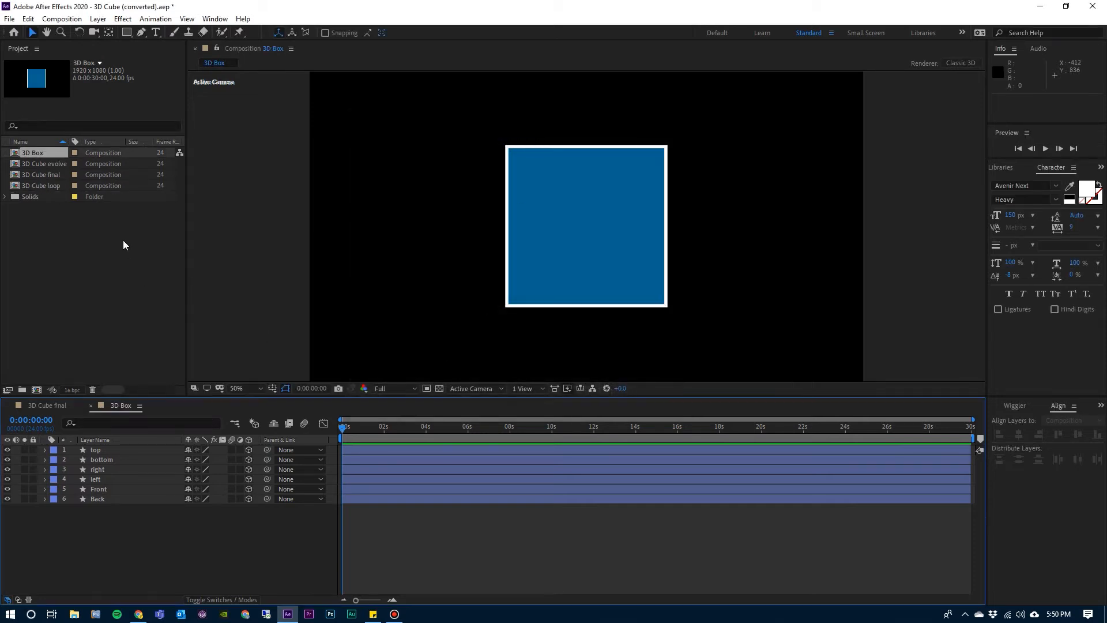
Step: Create a new 1920 x 1080, 24 fps, 30-second composition named Final
left_click(63, 21)
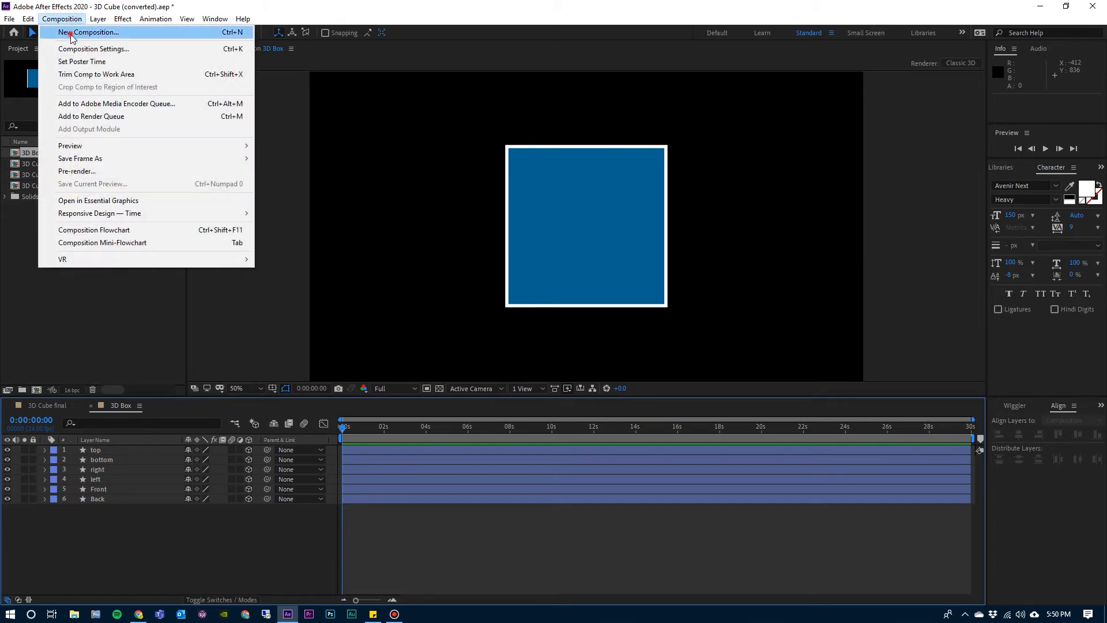
left_click(70, 31)
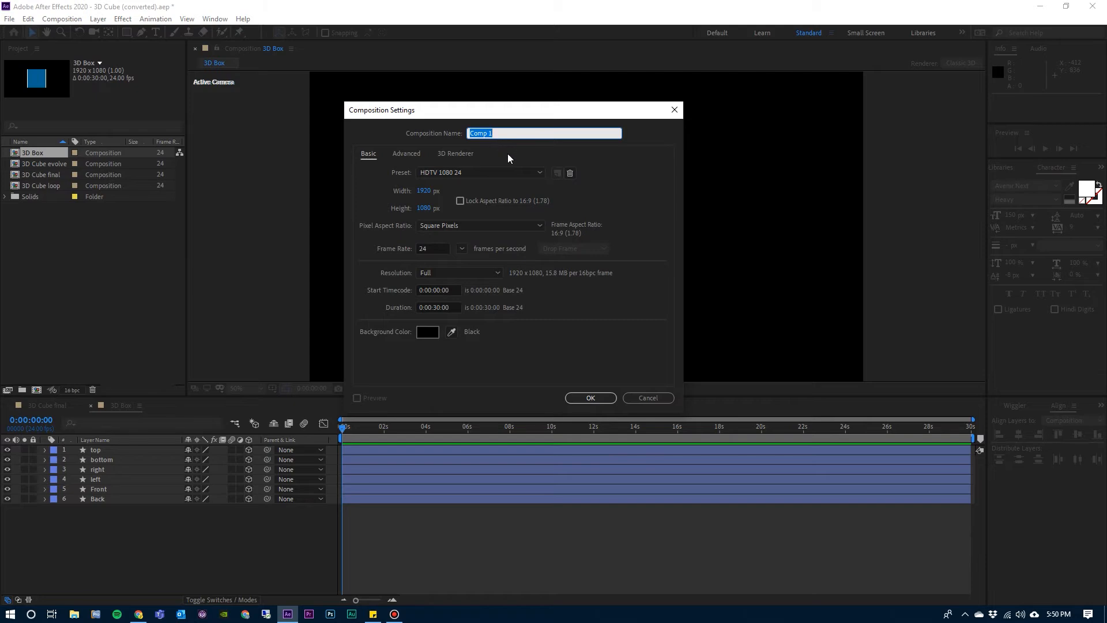
type("Final")
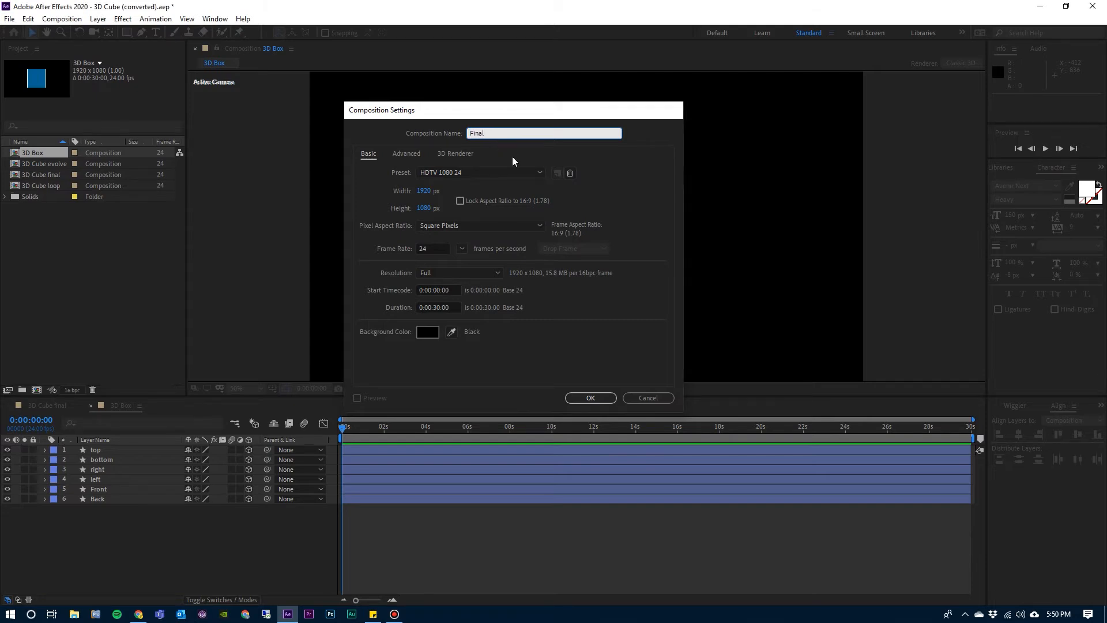
key("Return")
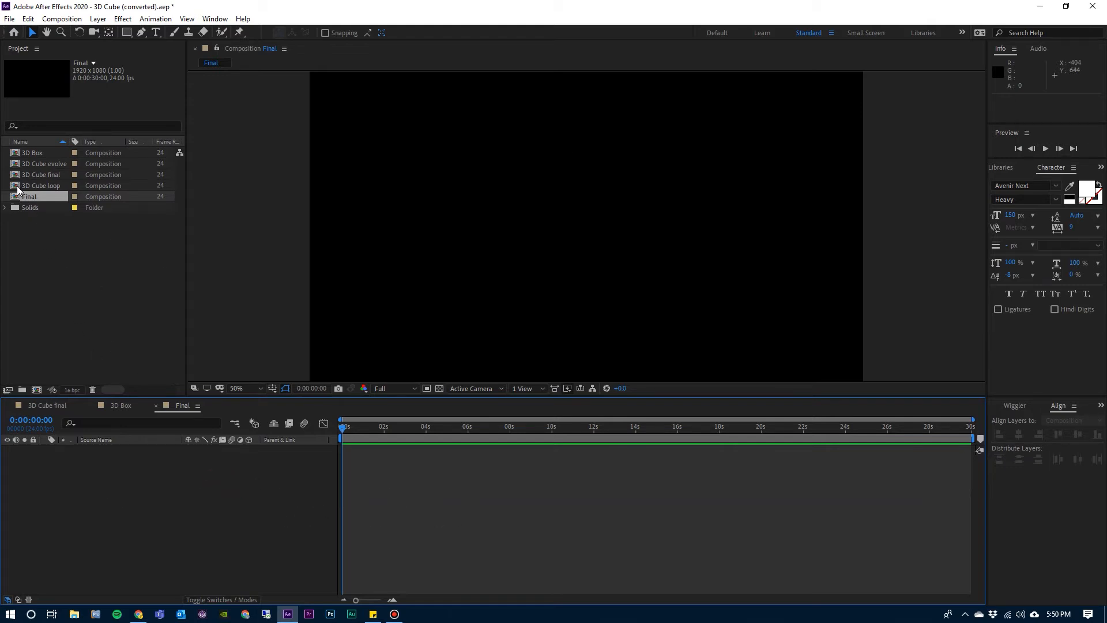
Step: Add the 3D Box composition as a layer in the Final composition
left_click(18, 153)
left_click_drag(26, 155, 83, 269)
left_click_drag(176, 576, 178, 507)
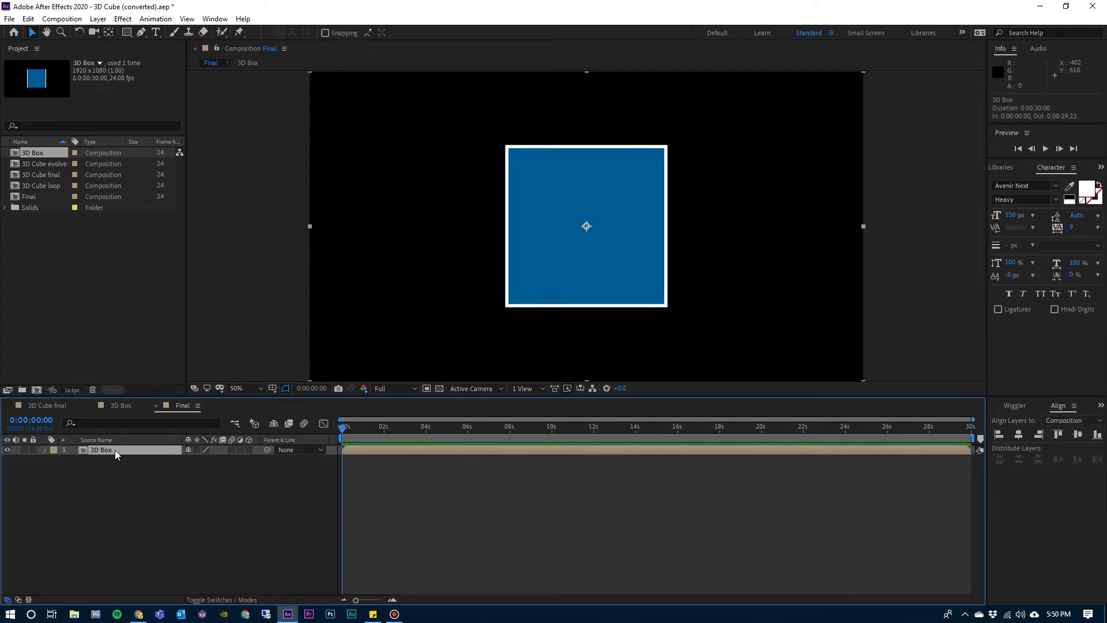
Step: Try rotating the flat 3D Box layer by 7° and reset its Transform
left_click(46, 452)
left_click(55, 460)
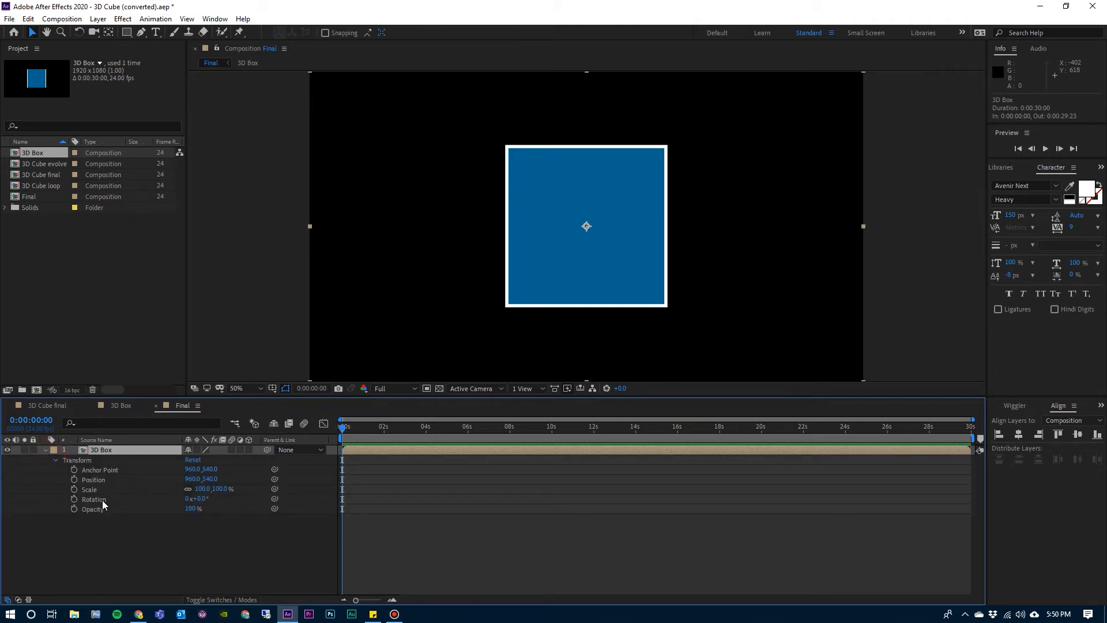
mouse_move(197, 498)
left_mouse_down()
mouse_move(229, 503)
mouse_move(219, 496)
left_mouse_up()
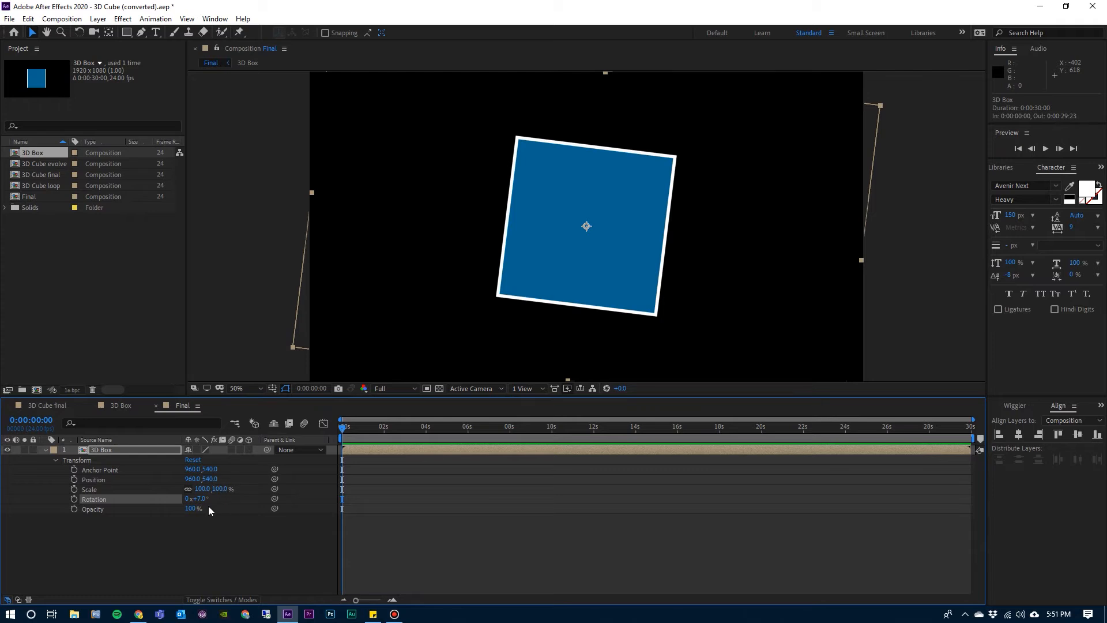
left_click(187, 460)
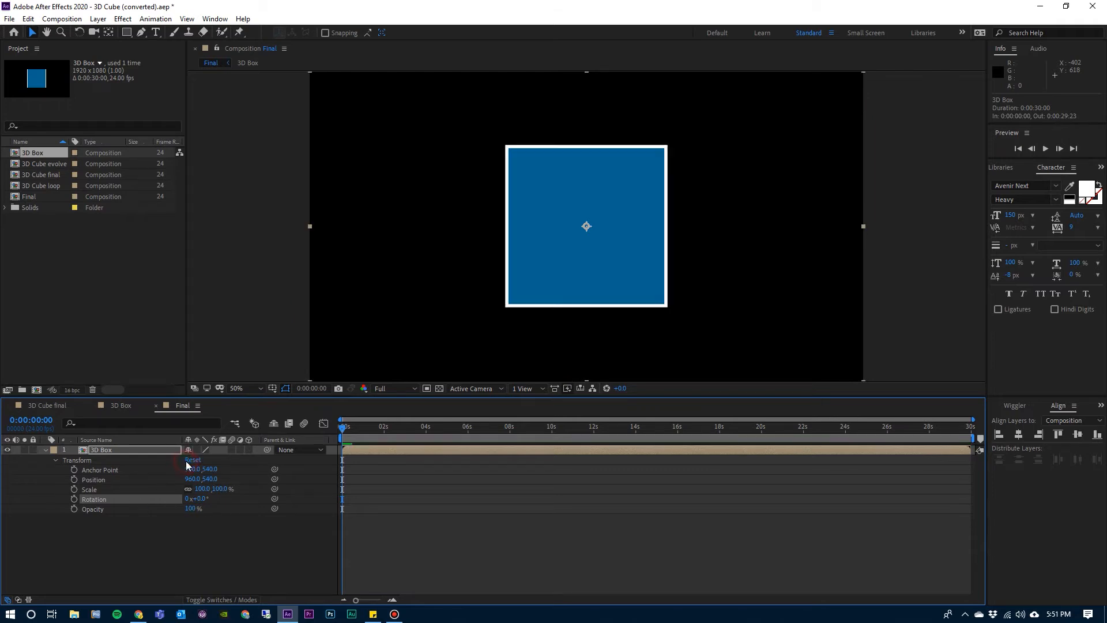
Step: Make 3D Box a 3D layer and set its X Rotation to 10°
left_click(248, 450)
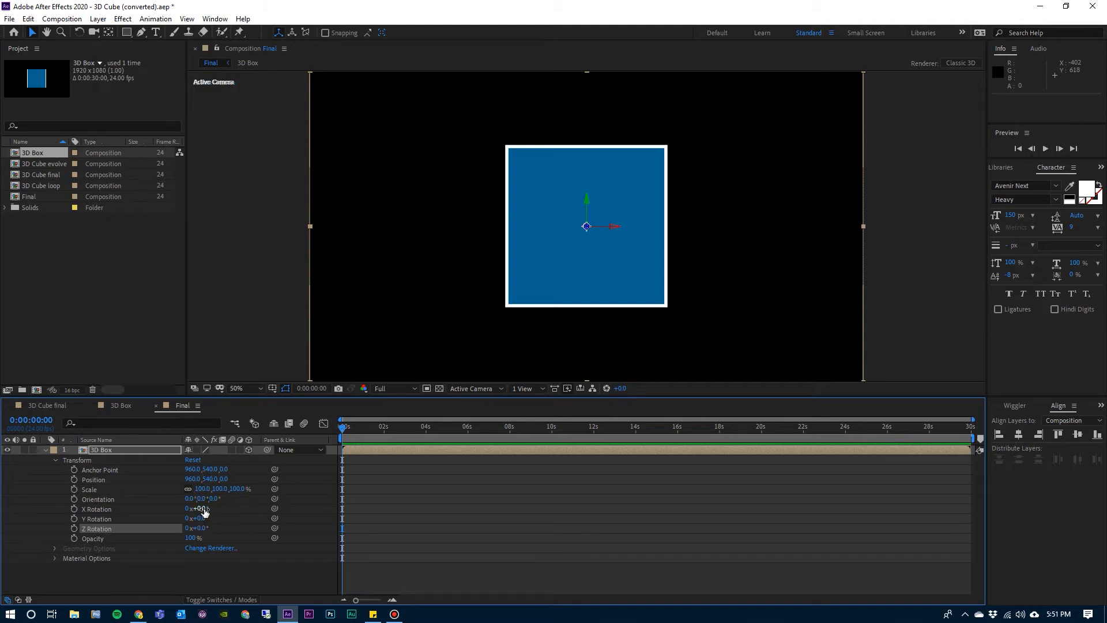
mouse_move(202, 509)
left_mouse_down()
mouse_move(265, 511)
mouse_move(146, 501)
mouse_move(210, 510)
left_mouse_up()
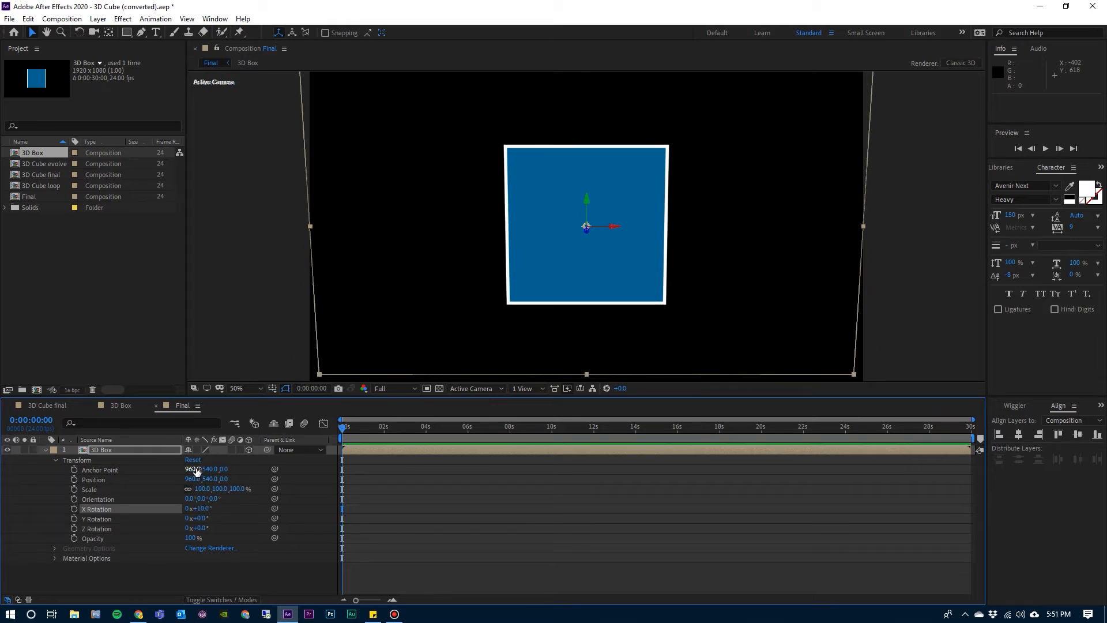
Step: Collapse the transformations of the 3D Box layer and set its Y Rotation to 60°
left_click(151, 448)
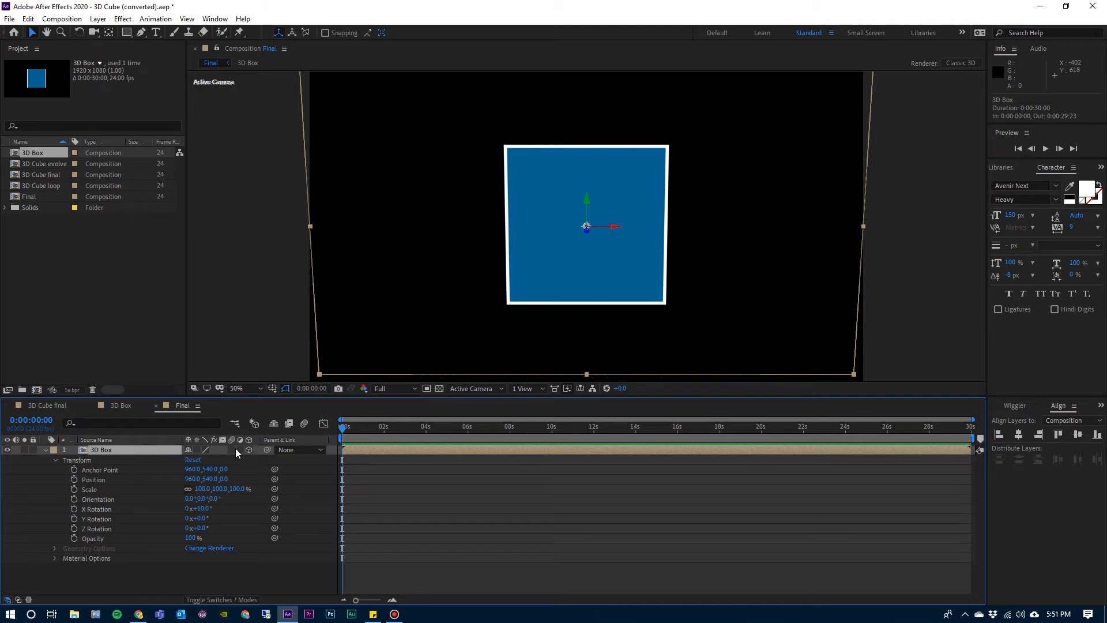
left_click(198, 450)
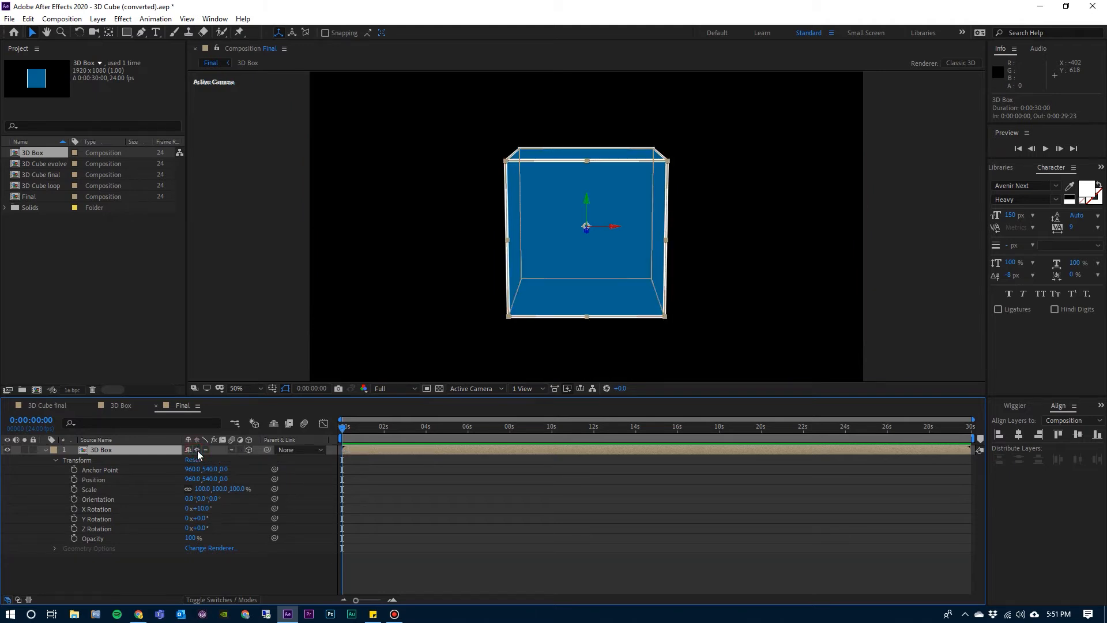
left_click(233, 567)
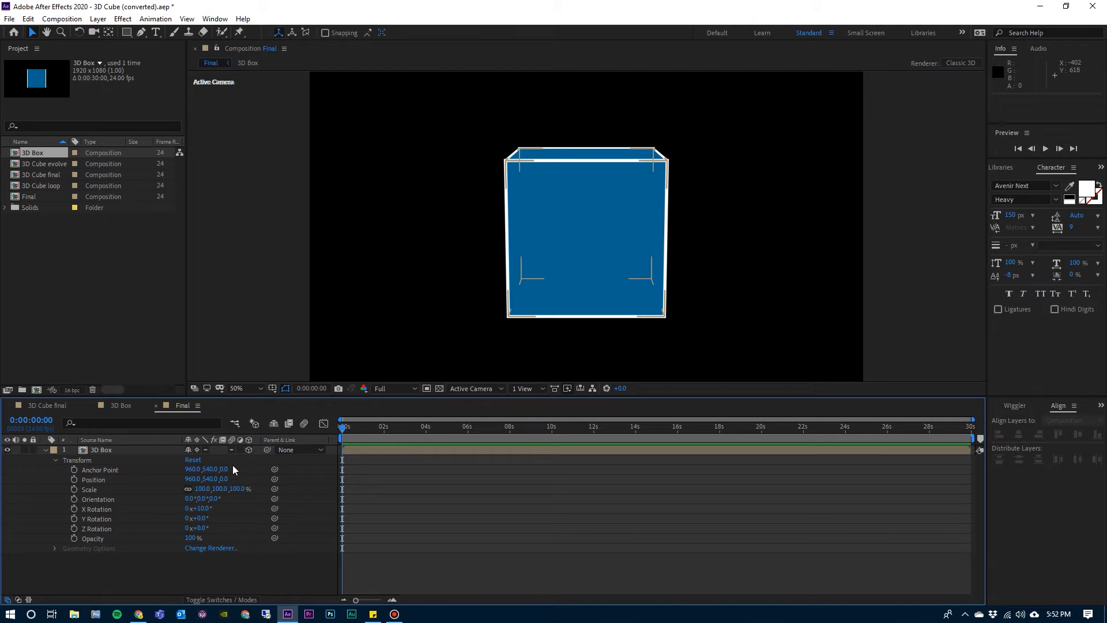
left_click_drag(203, 509, 238, 518)
left_click(239, 567)
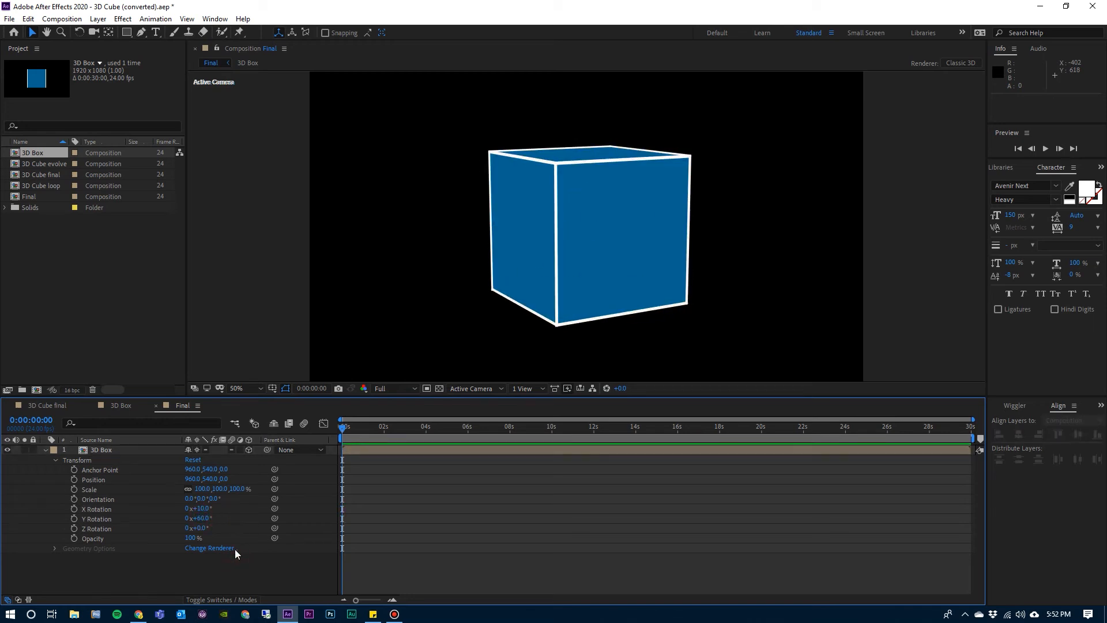
Step: Open the nested 3D Box composition from its layer in Final
left_click(101, 450)
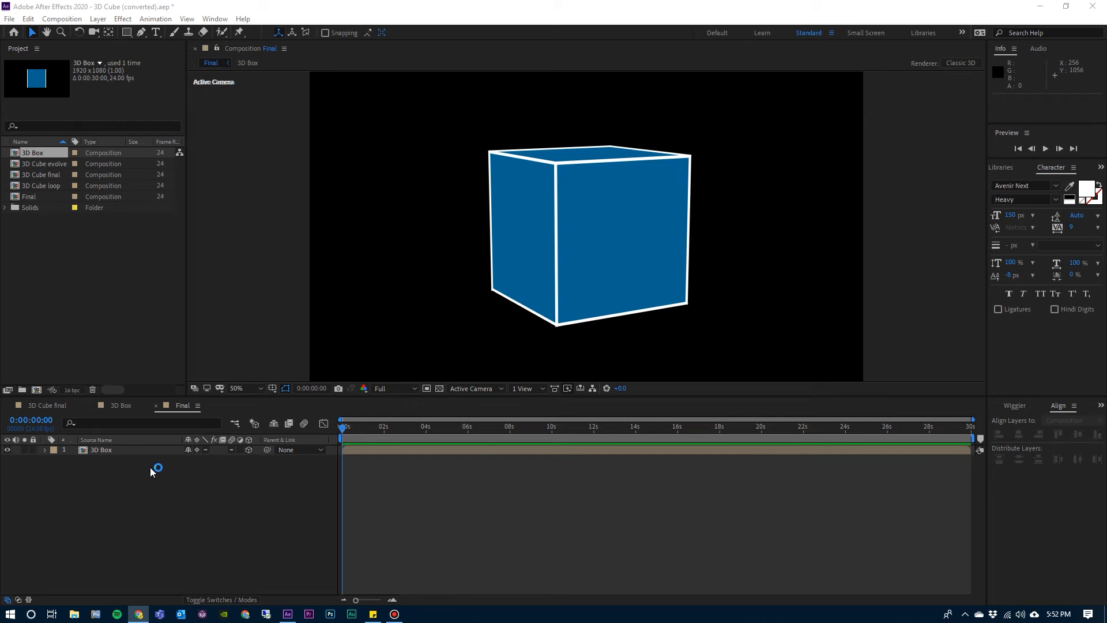
left_click(91, 450)
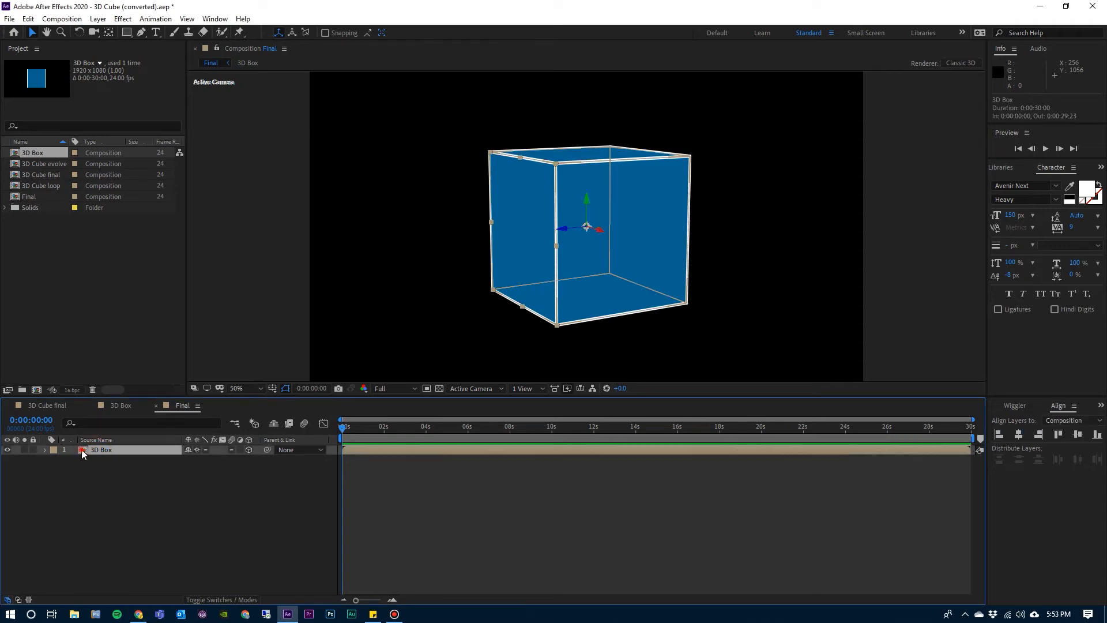
double_click(81, 449)
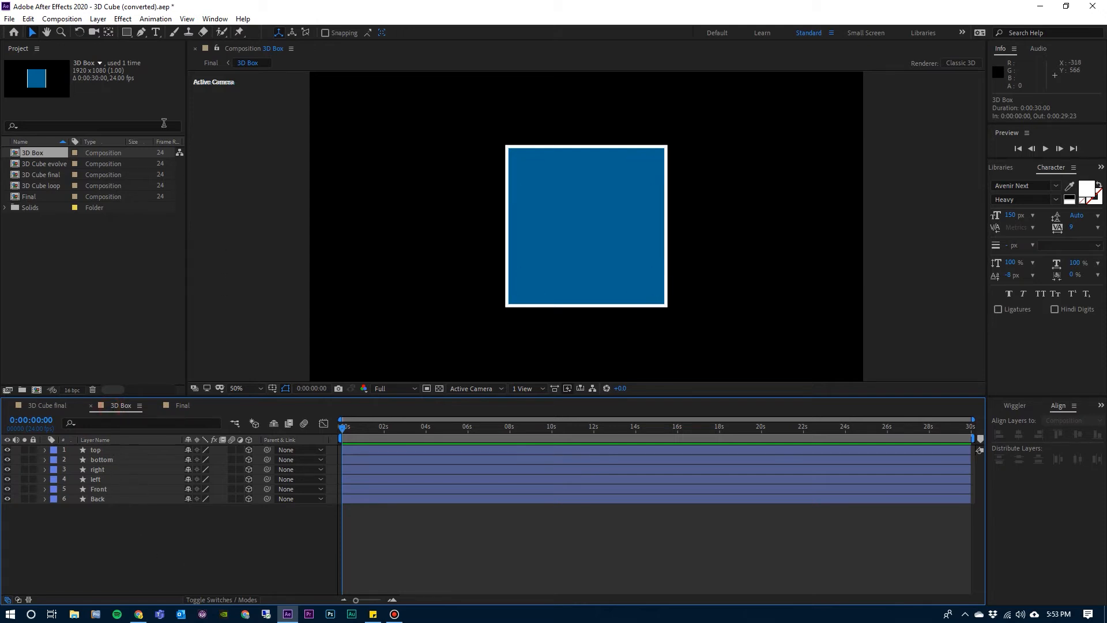
Step: Add a white text layer reading 1 beside the blue square in the 3D Box composition
left_click(157, 33)
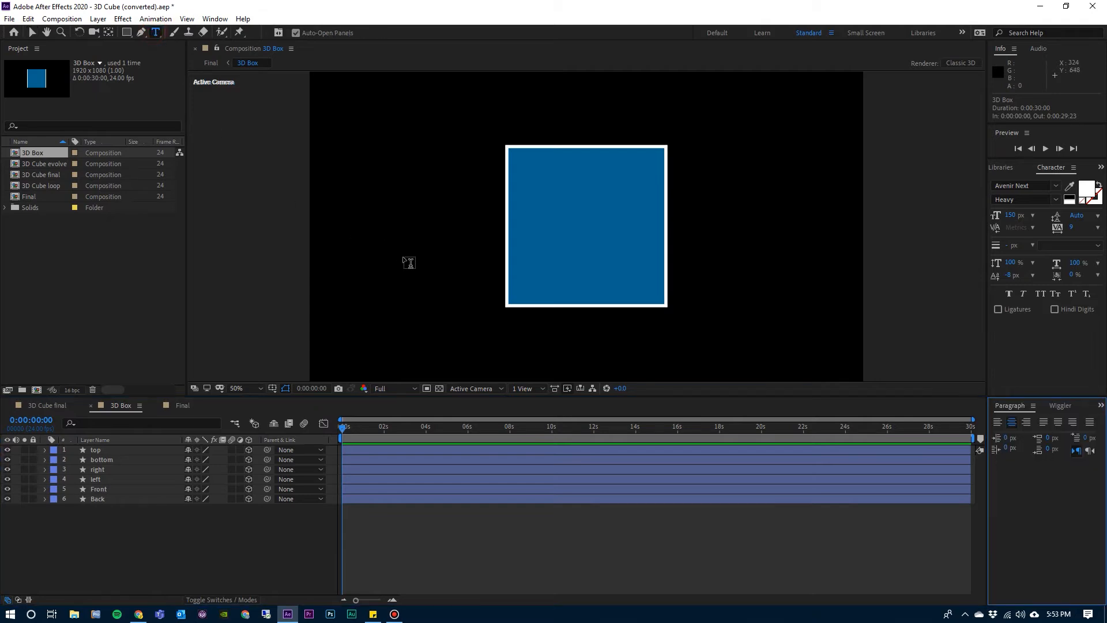
left_click(386, 261)
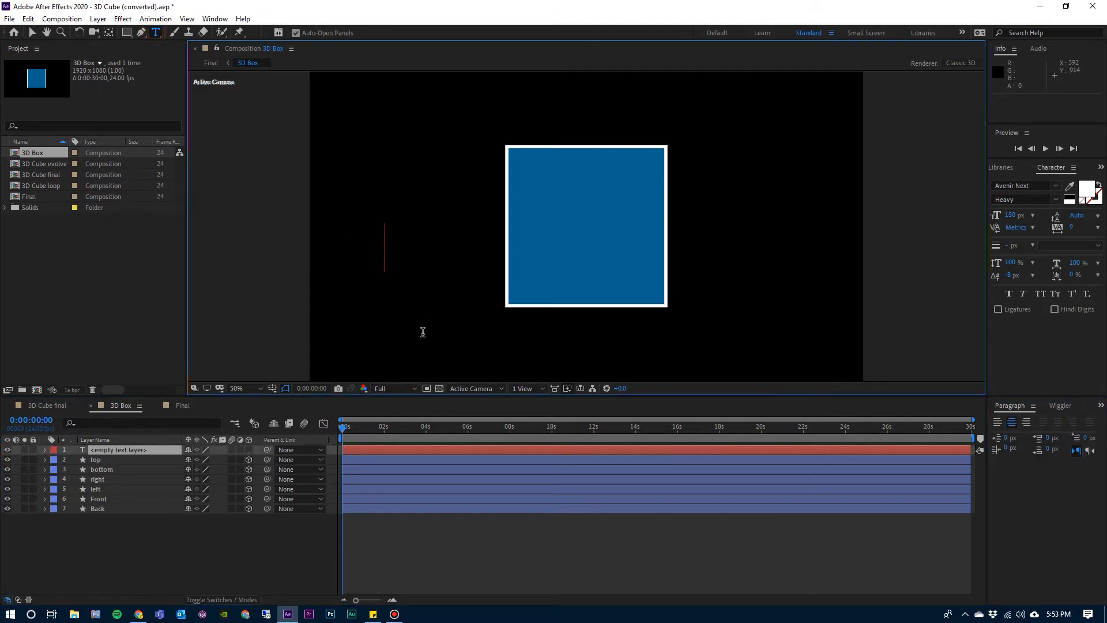
type("!")
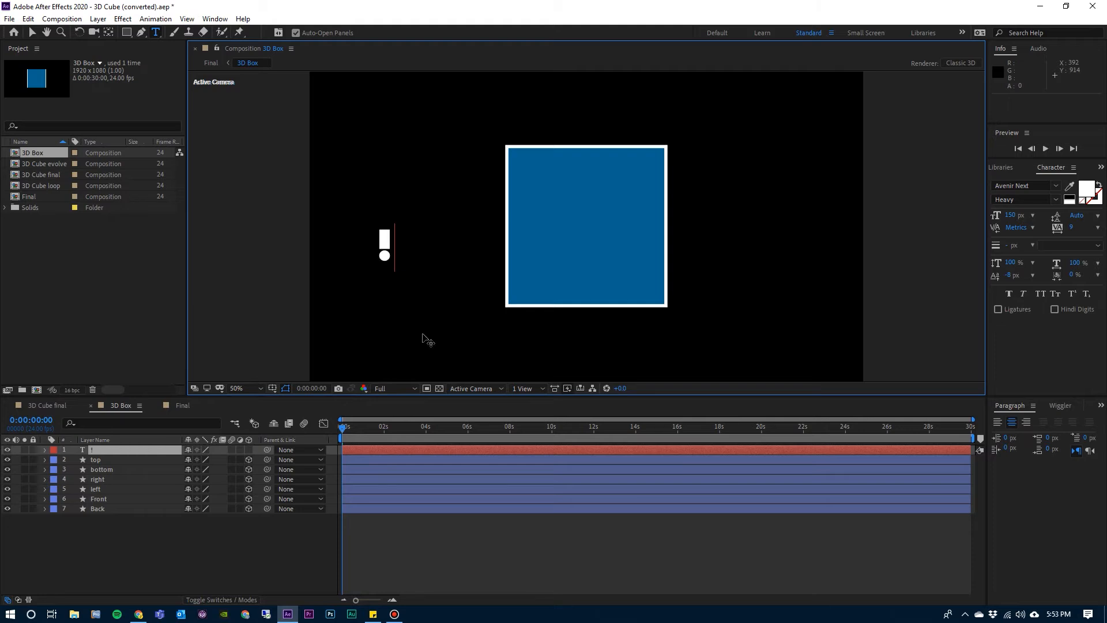
key("BackSpace")
type("1")
key("KP_Enter")
key("Return")
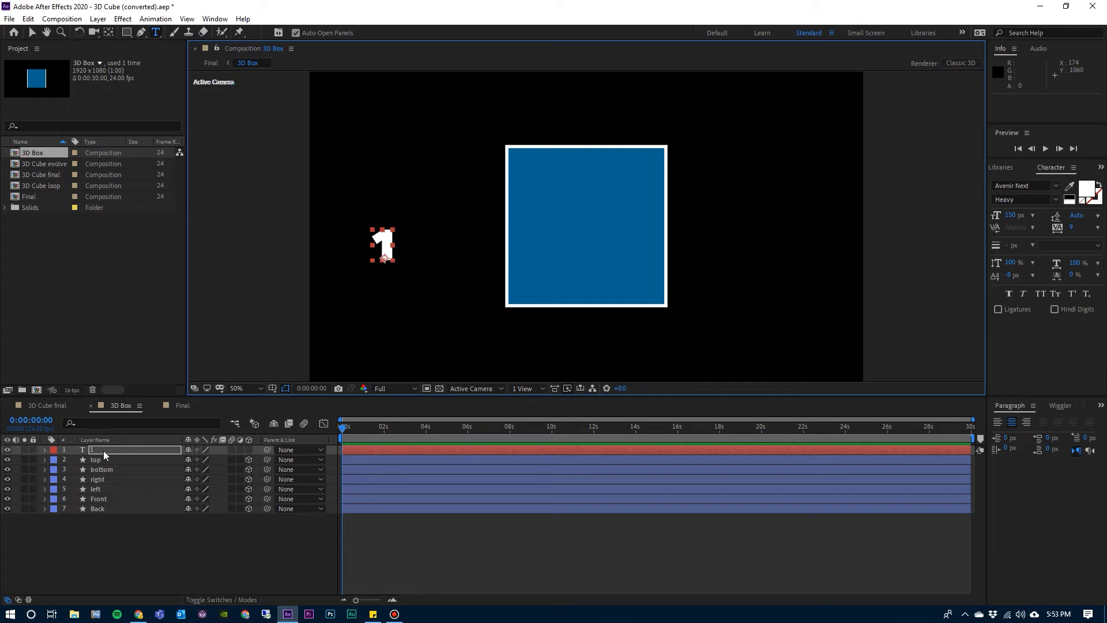
Step: Set the position of text layer 1 to 960, 540 in the 3D Box composition
key("p")
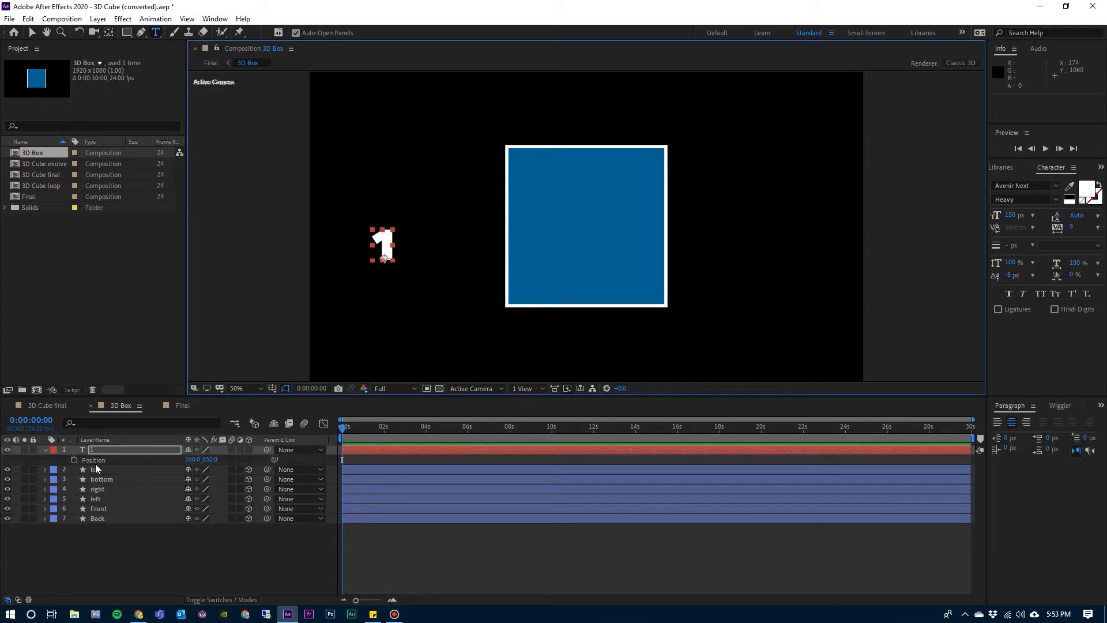
left_click(188, 461)
type("960")
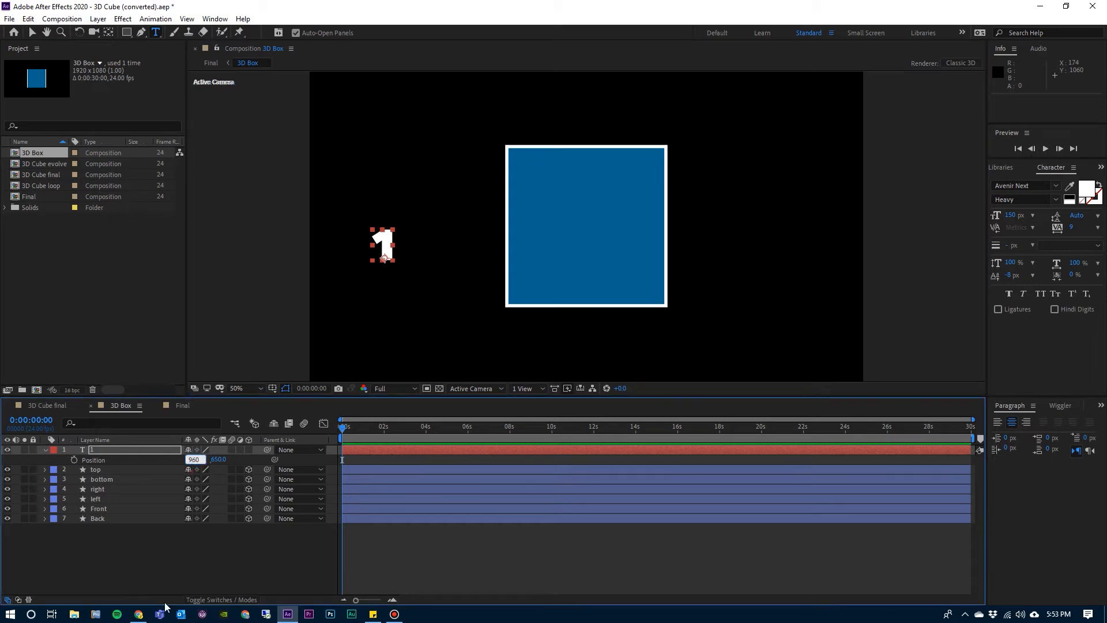
key("Tab")
type("540")
key("Tab")
key("Return")
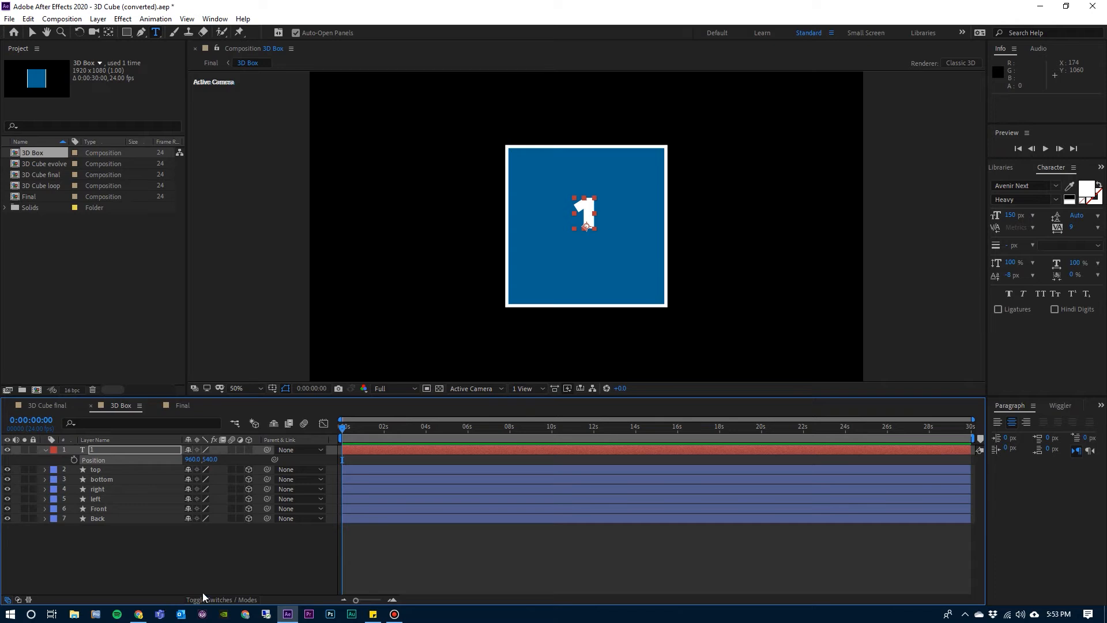
Step: Make text layer 1 a 3D layer, switch to the Selection tool and deselect the layer
left_click(249, 450)
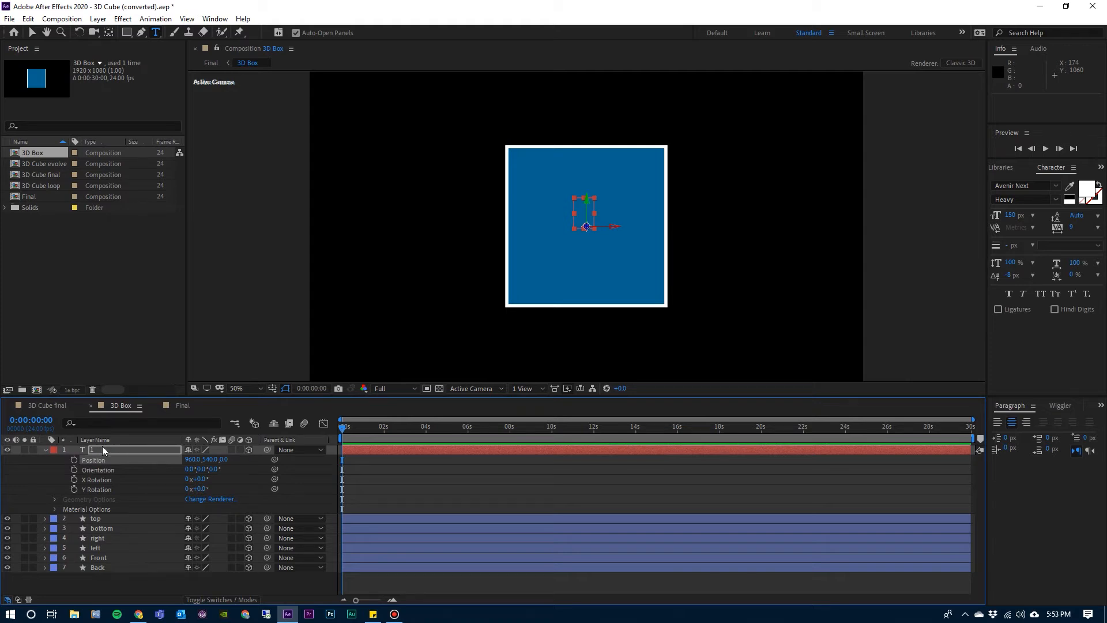
key("v")
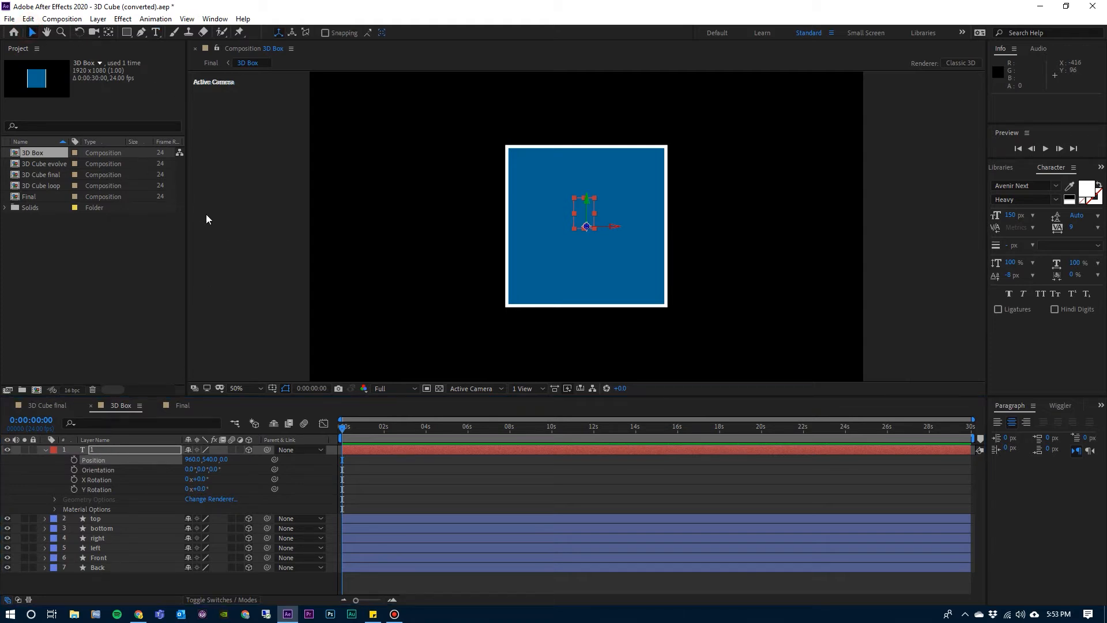
left_click(222, 226)
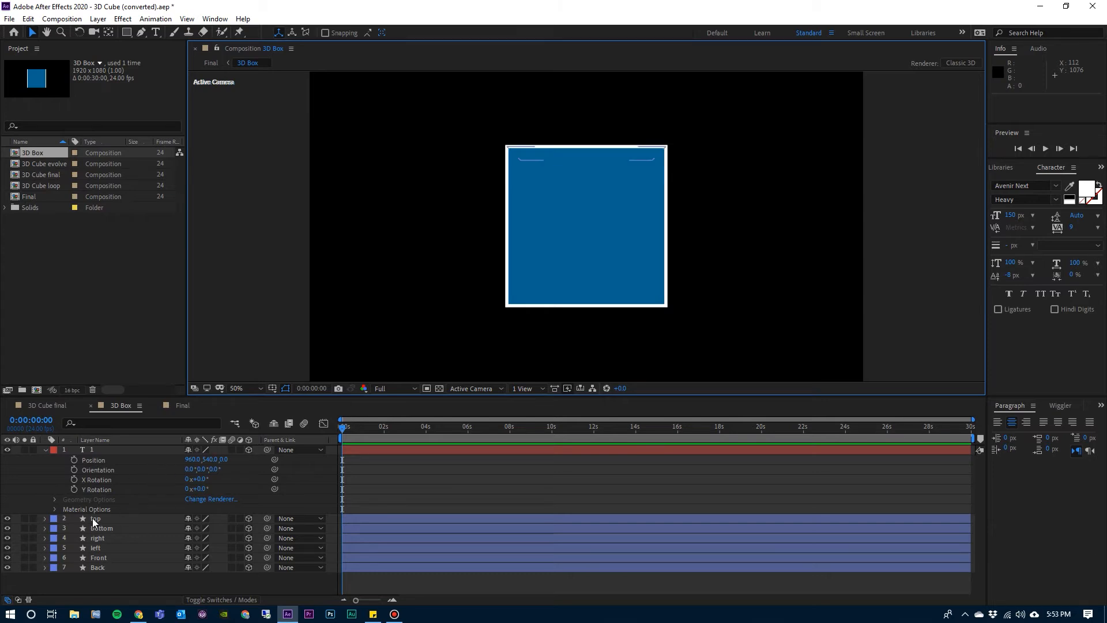
Step: Move the Front layer sideways to X 1414 to look inside the cube, undo the move and collapse the layer's properties
left_click(100, 558)
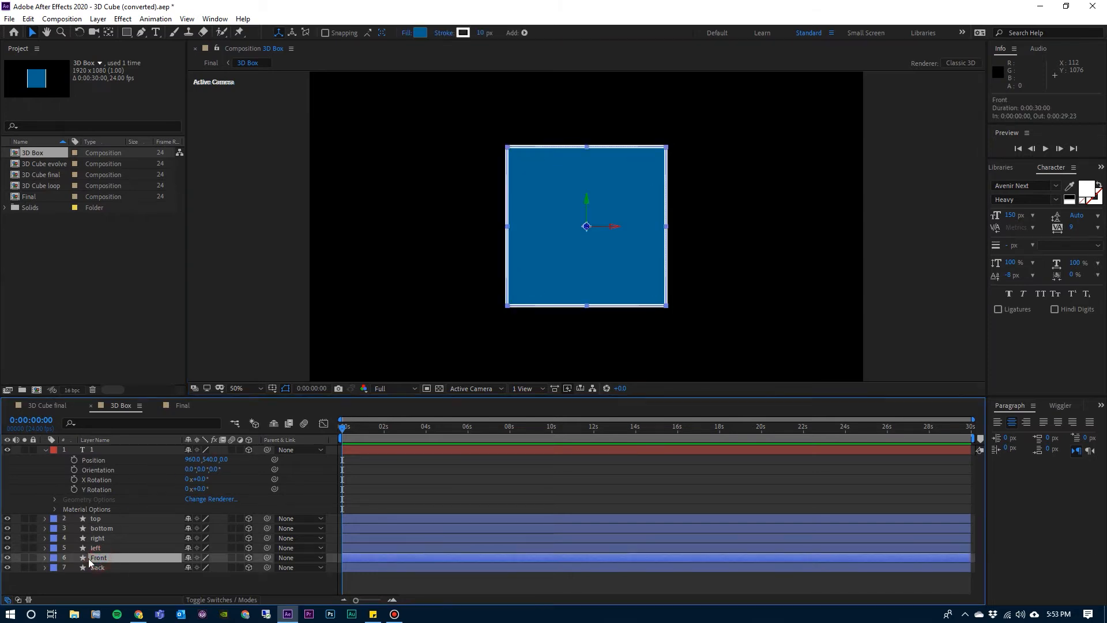
left_click(47, 559)
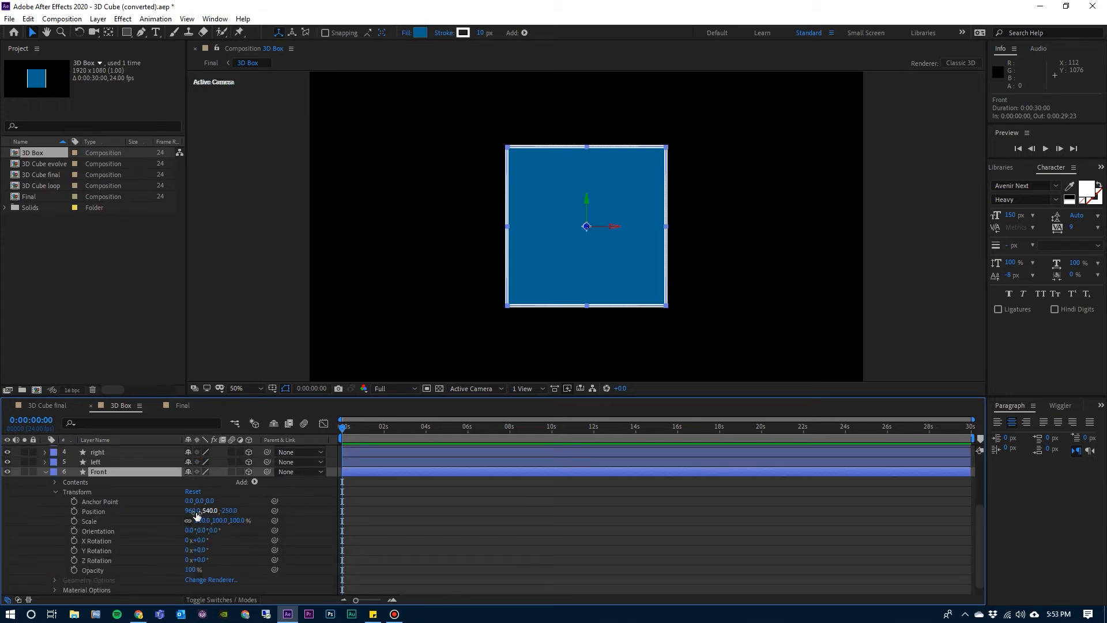
left_click_drag(192, 510, 459, 518)
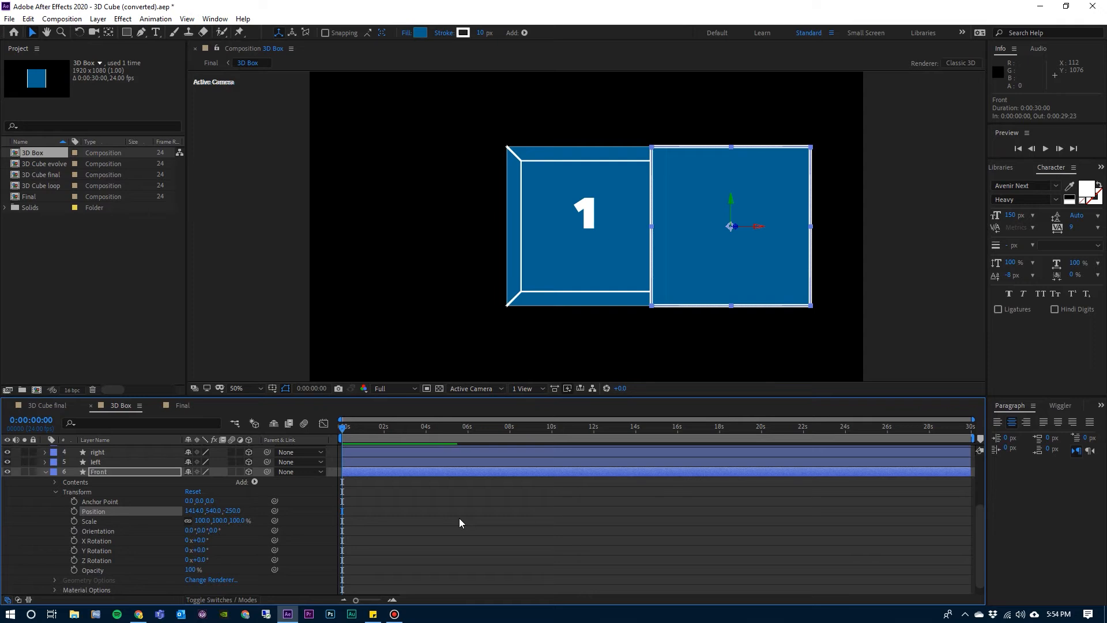
key("ctrl+z")
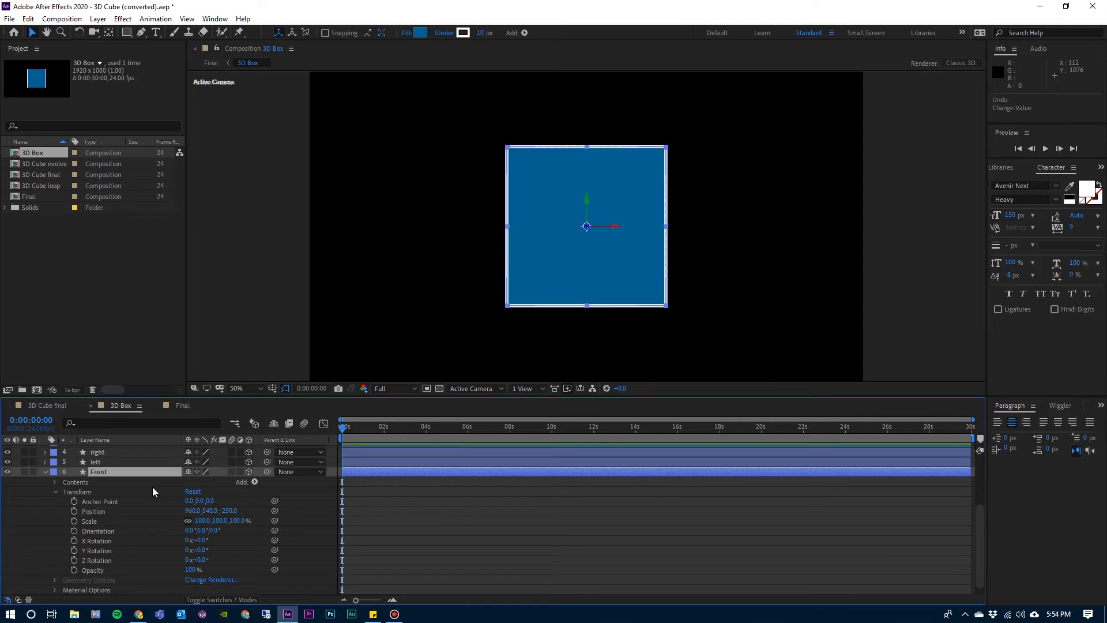
left_click(132, 472)
key("u")
Step: Set the Z position of text layer 1 to -250 to match the Front layer, and collapse both layers' properties
left_click(98, 450)
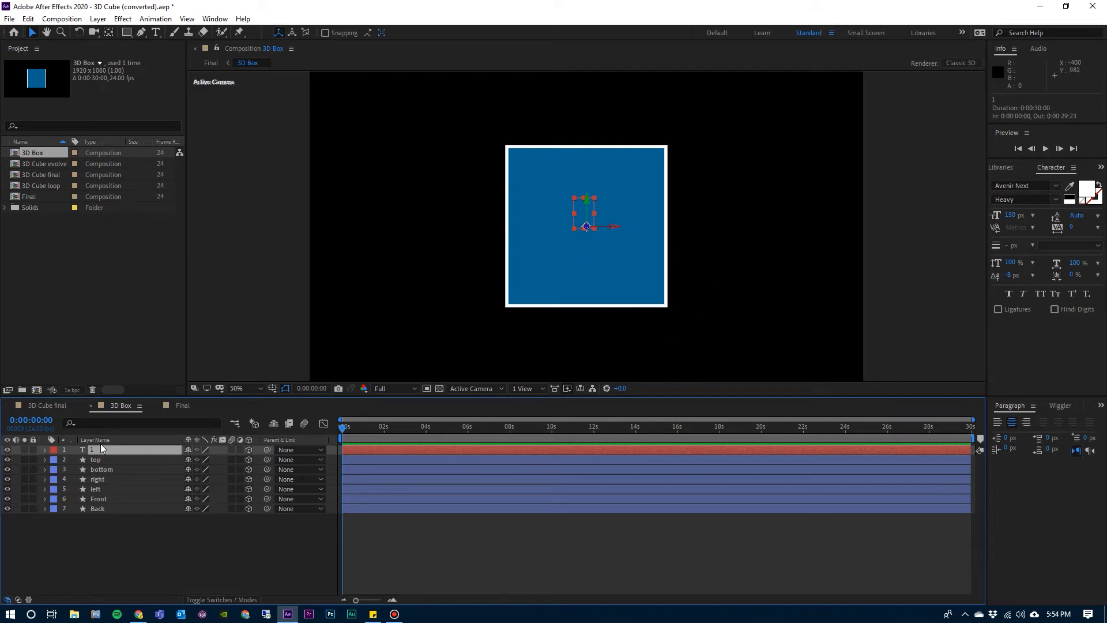
left_click(110, 498)
key("p")
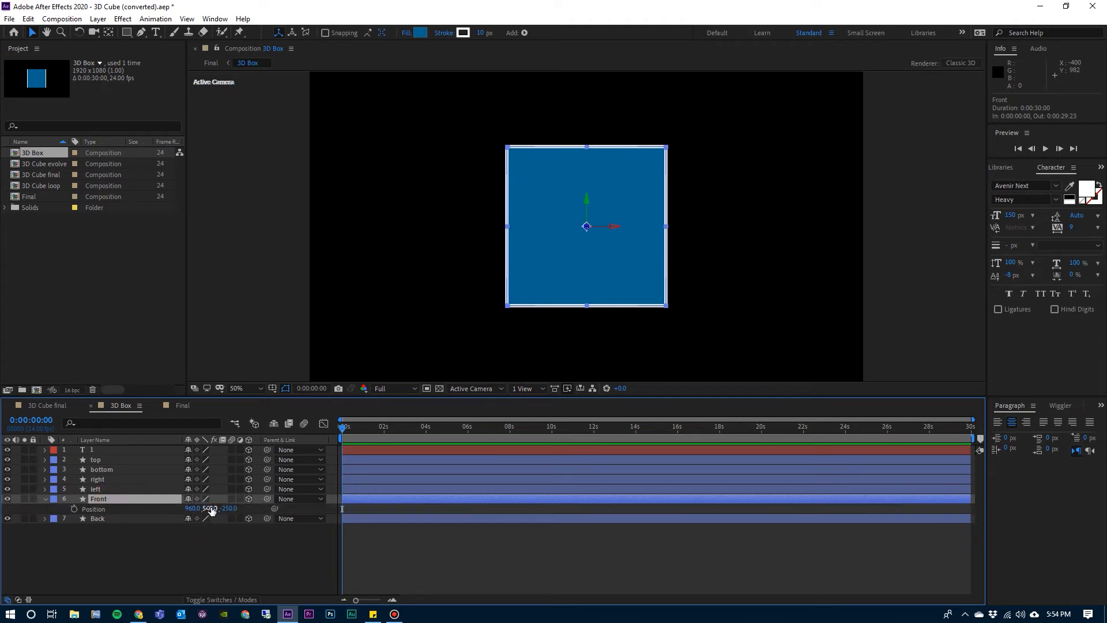
left_click(99, 450)
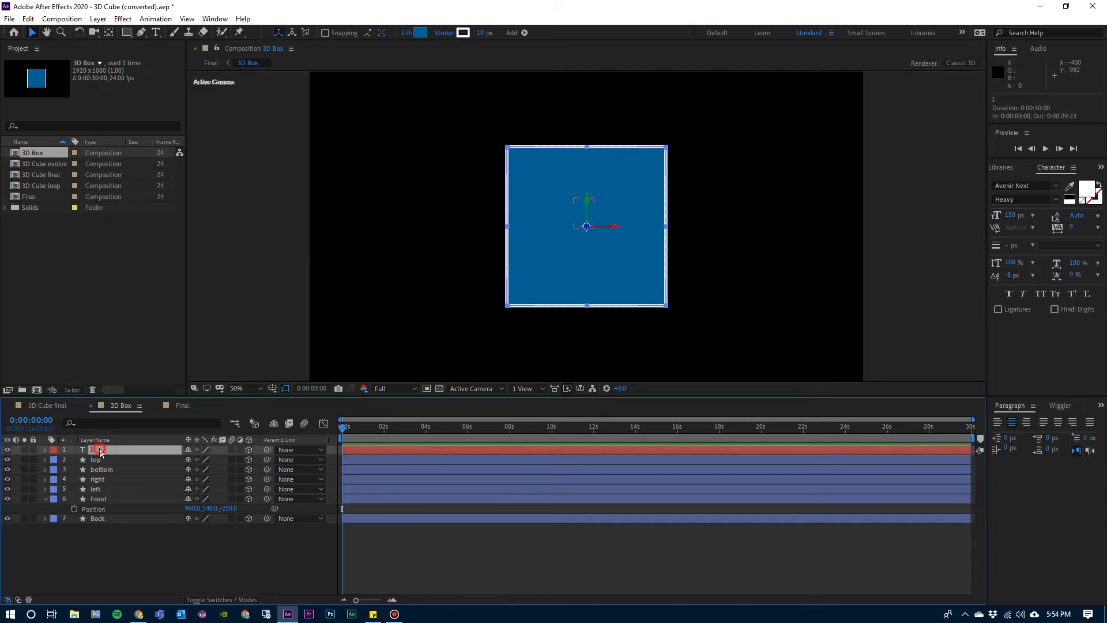
key("p")
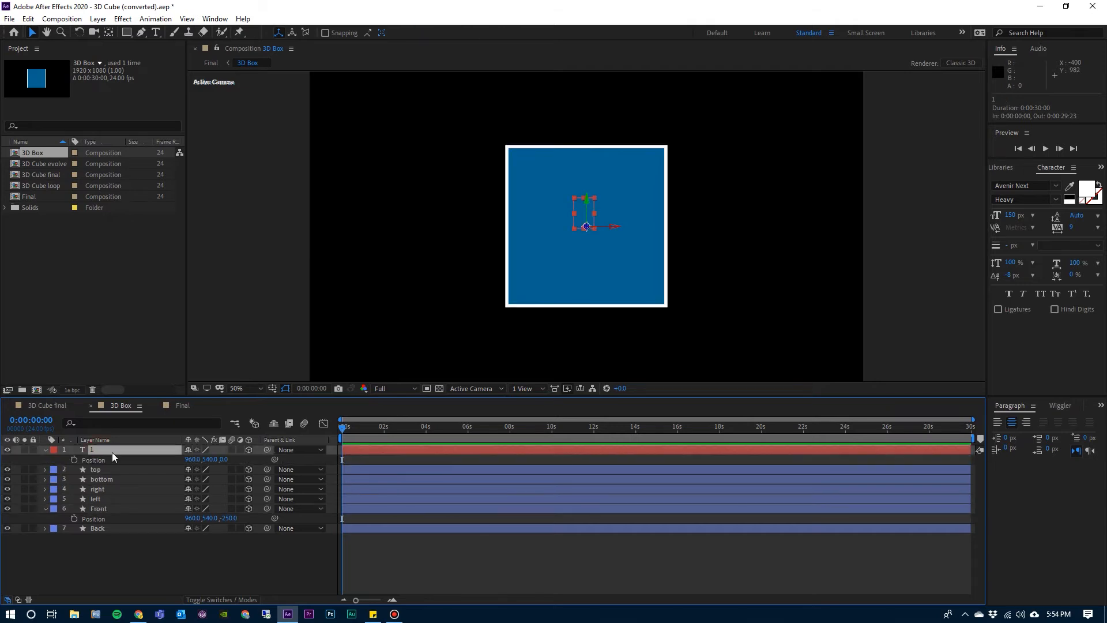
left_click(226, 460)
type("-25")
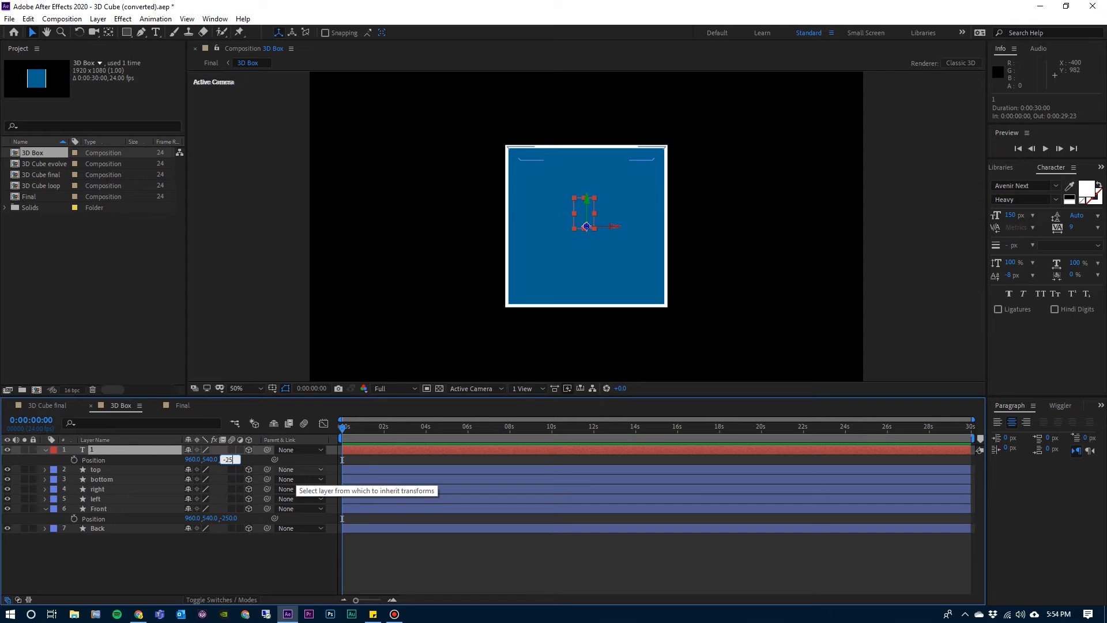
key("Return")
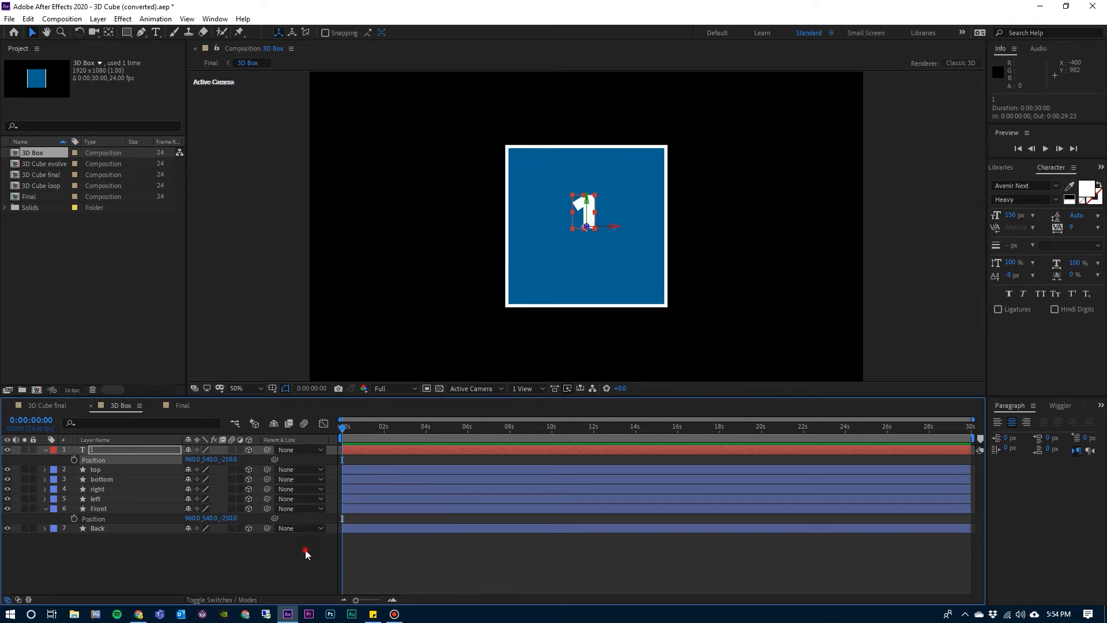
left_click(305, 553)
left_click(47, 460)
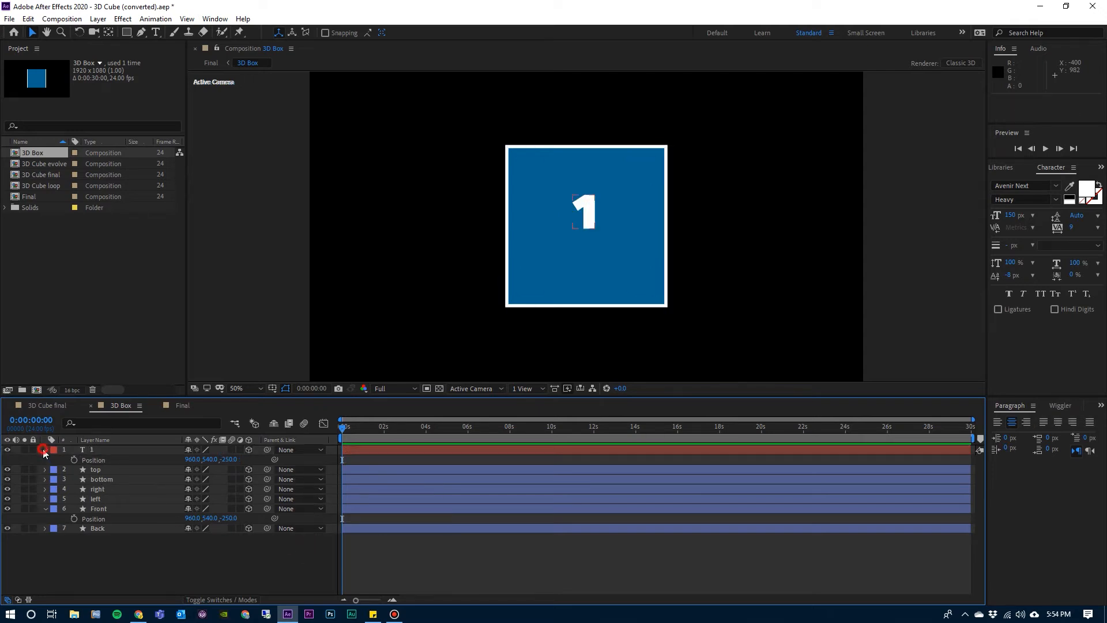
left_click(44, 450)
left_click(44, 499)
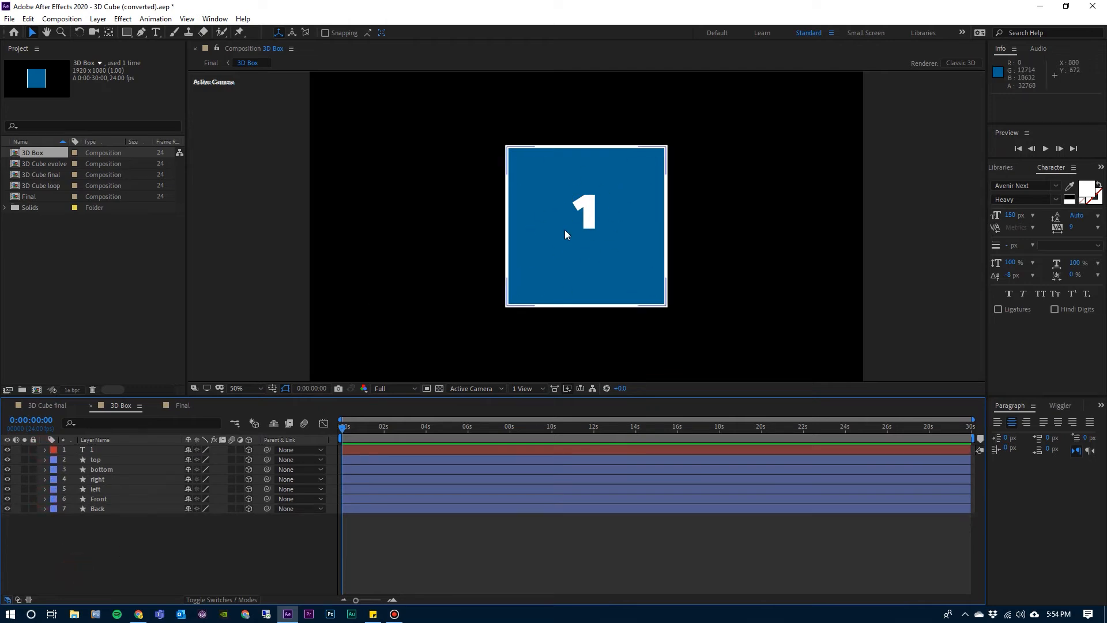
Step: Check the number on the cube in Custom View 1 and in the Final composition
left_click(483, 389)
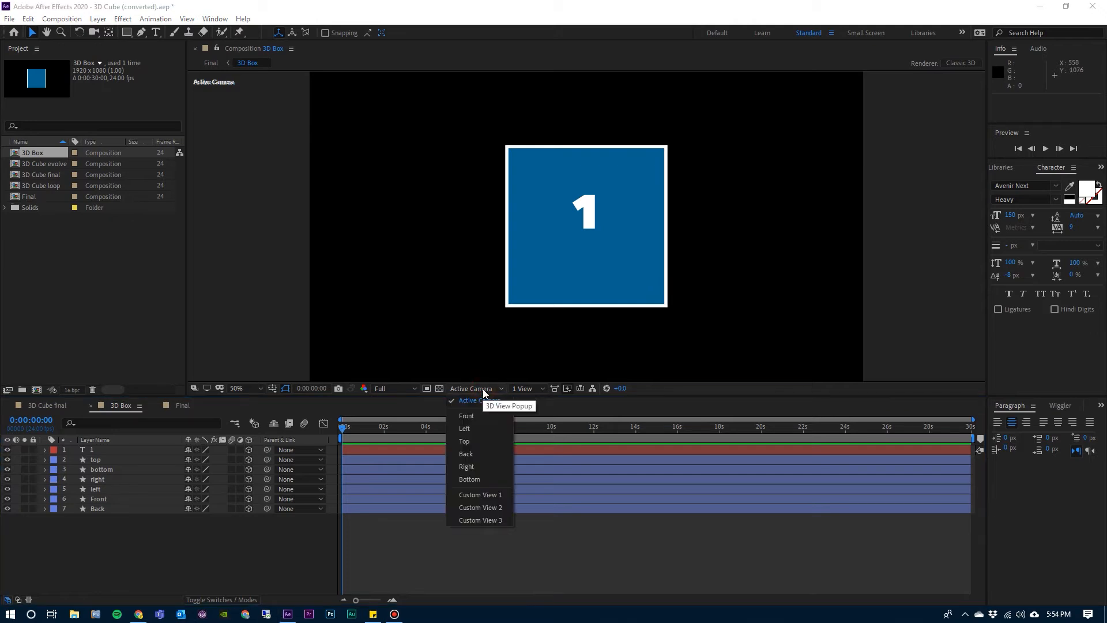
left_click(493, 497)
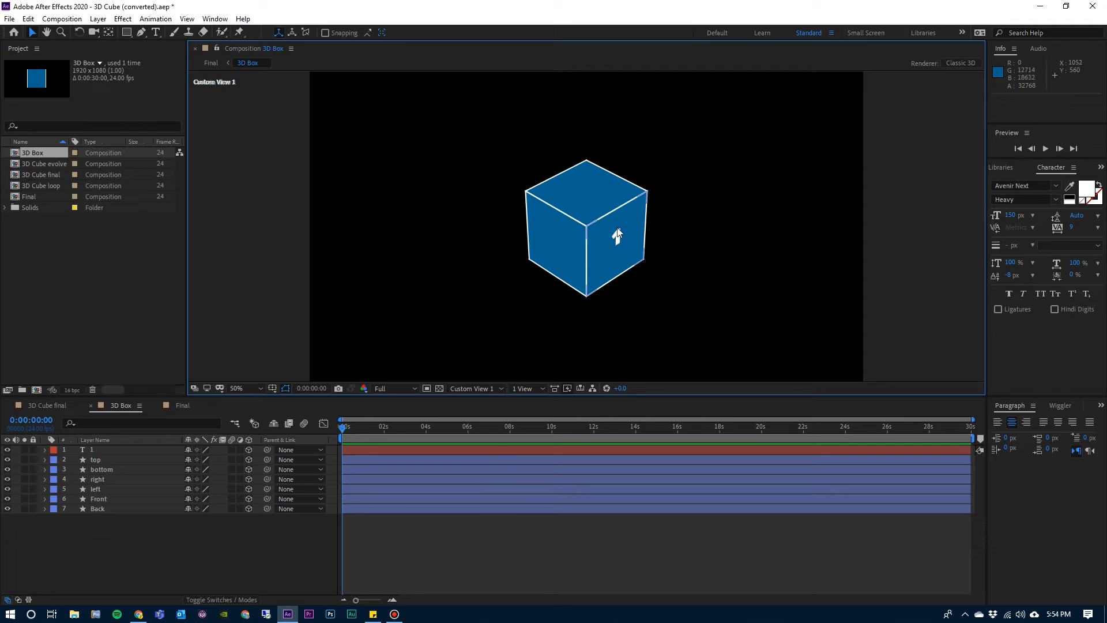
left_click(183, 406)
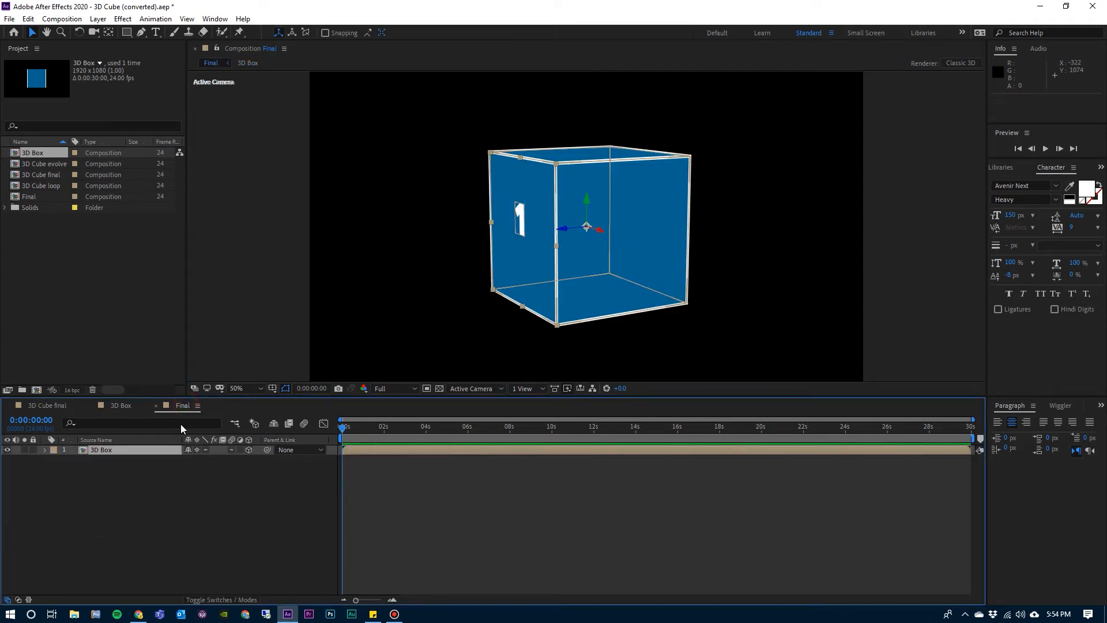
left_click(198, 527)
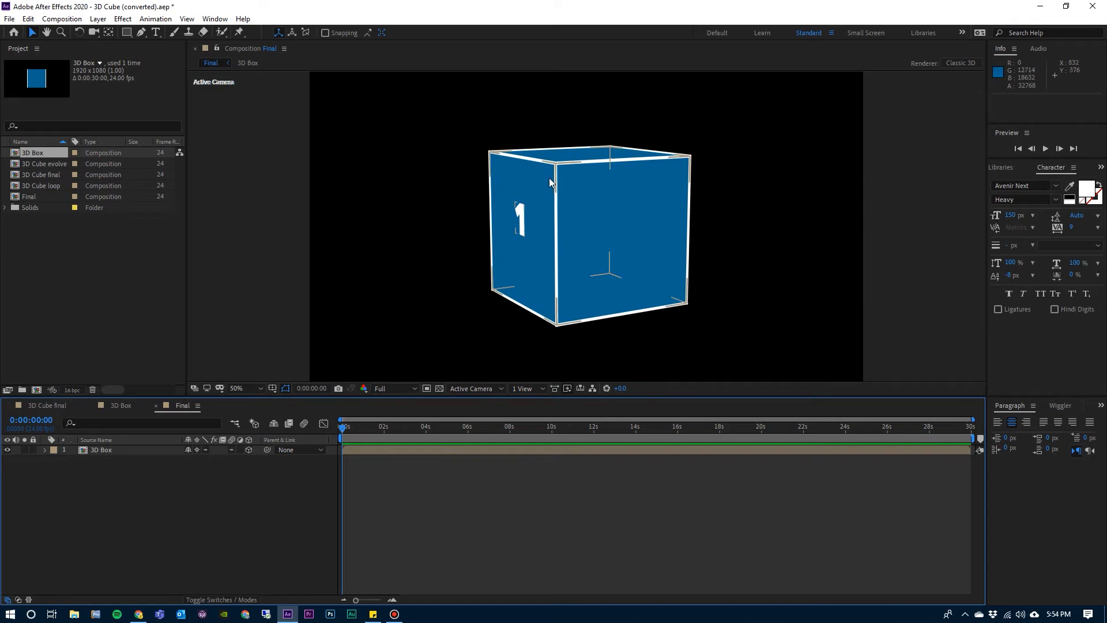
Step: Reset the transform properties of the 3D Box layer in Final and collapse the layer
left_click(45, 450)
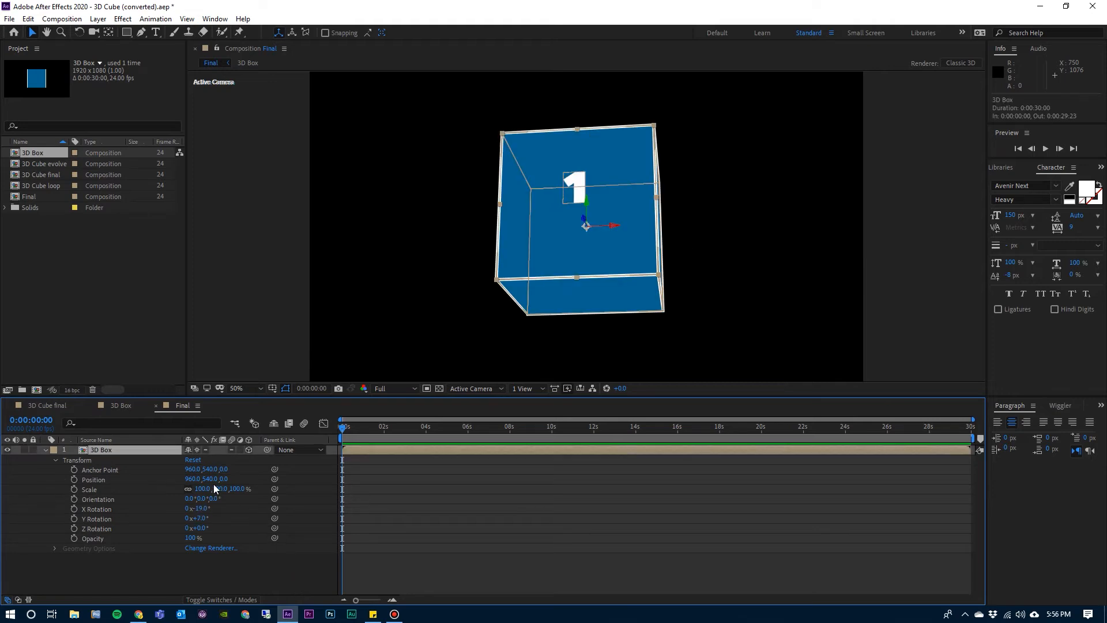
left_click(191, 459)
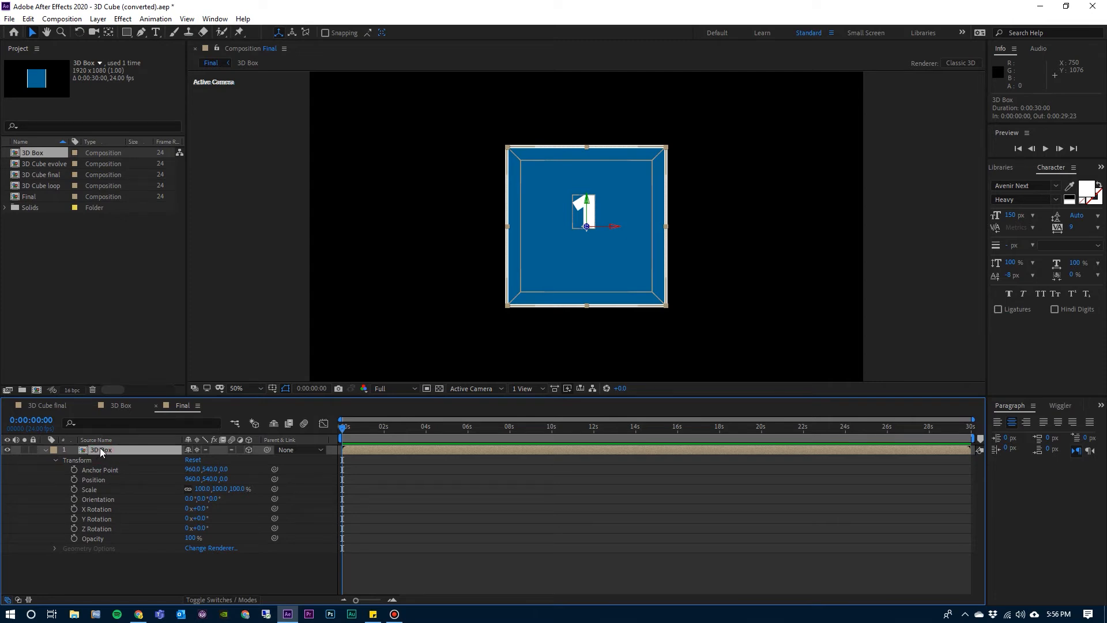
left_click(45, 450)
left_click(134, 526)
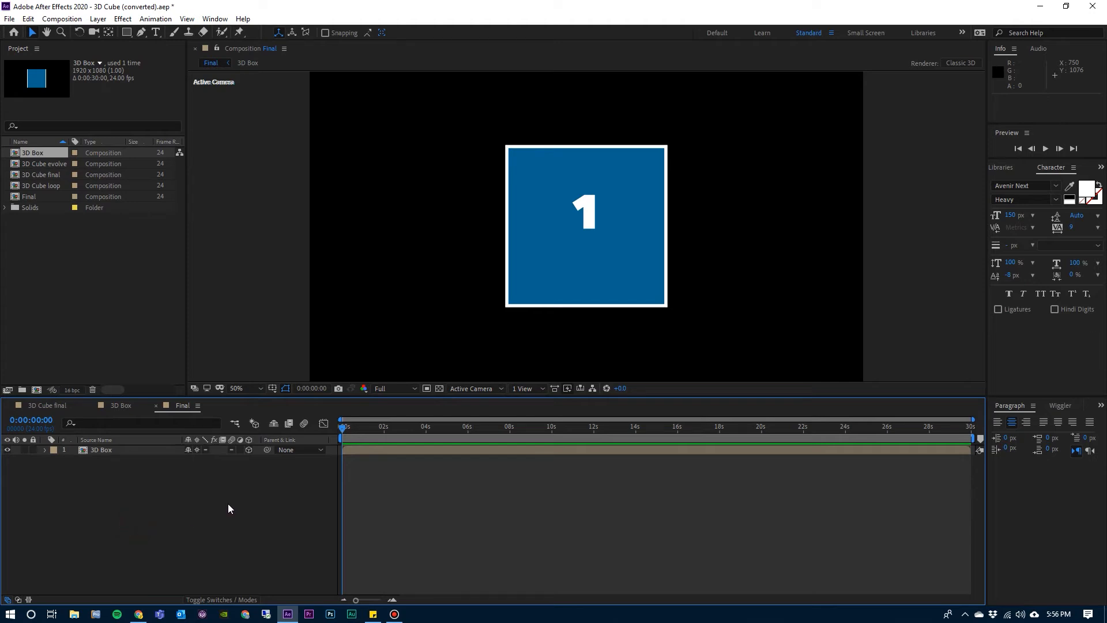
Step: Add a 1920 x 1080 px solid layer in a deep royal blue to the Final composition
left_click(98, 19)
mouse_move(138, 34)
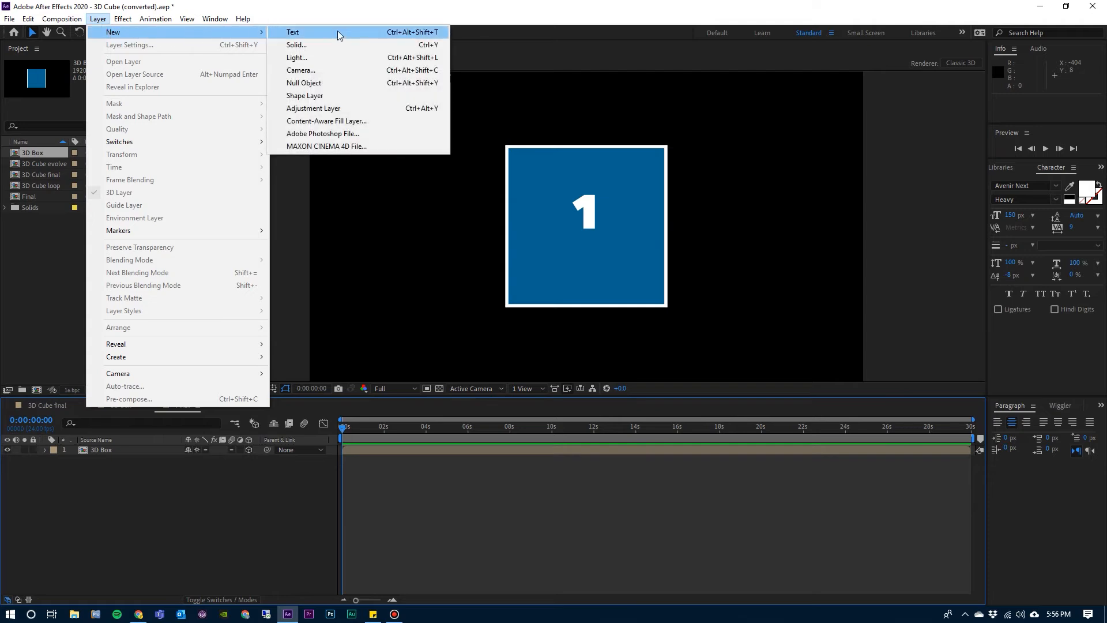
left_click(331, 43)
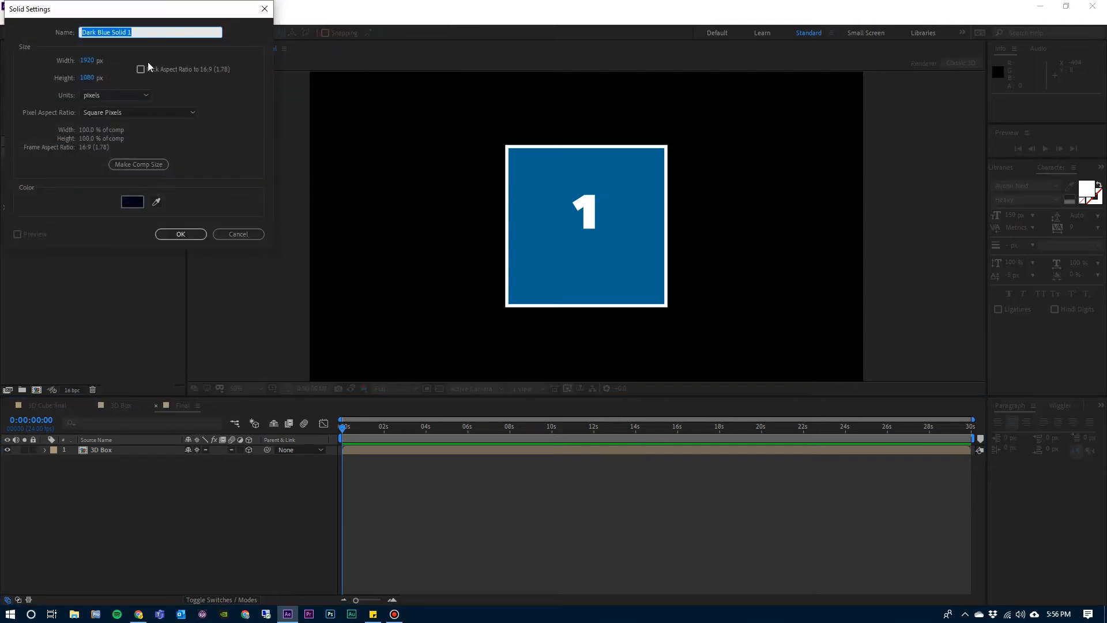
left_click(133, 203)
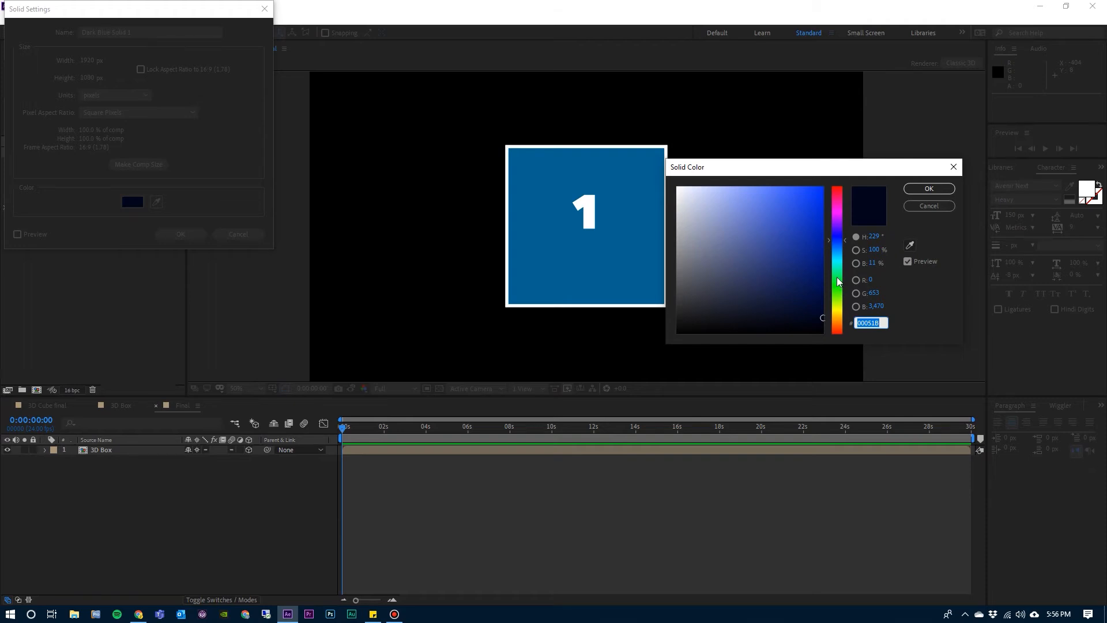
mouse_move(840, 239)
left_mouse_down()
mouse_move(841, 249)
mouse_move(850, 232)
left_mouse_up()
left_click(933, 188)
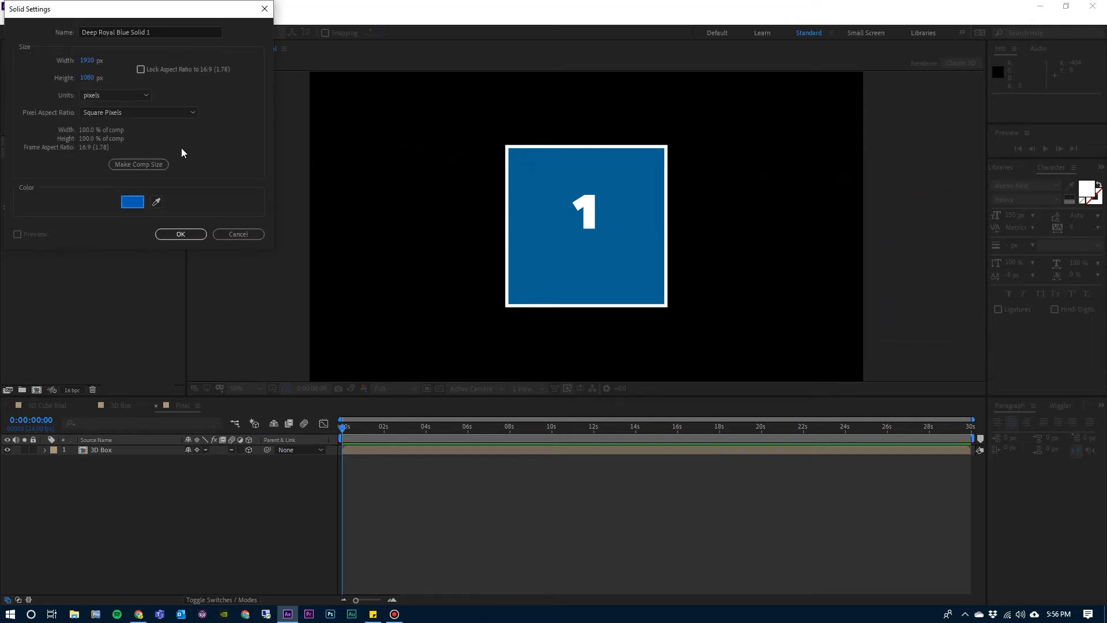
left_click(186, 234)
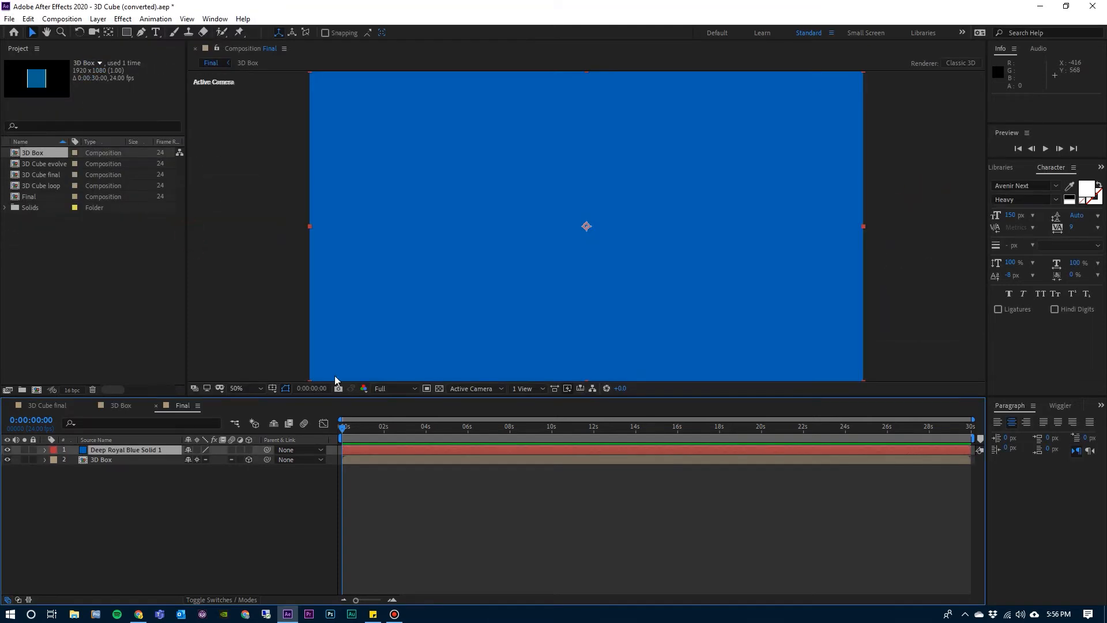
Step: Make the blue solid a 3D layer and, in Custom View 1, move it behind the cube to a Z position of about 740
left_click(248, 449)
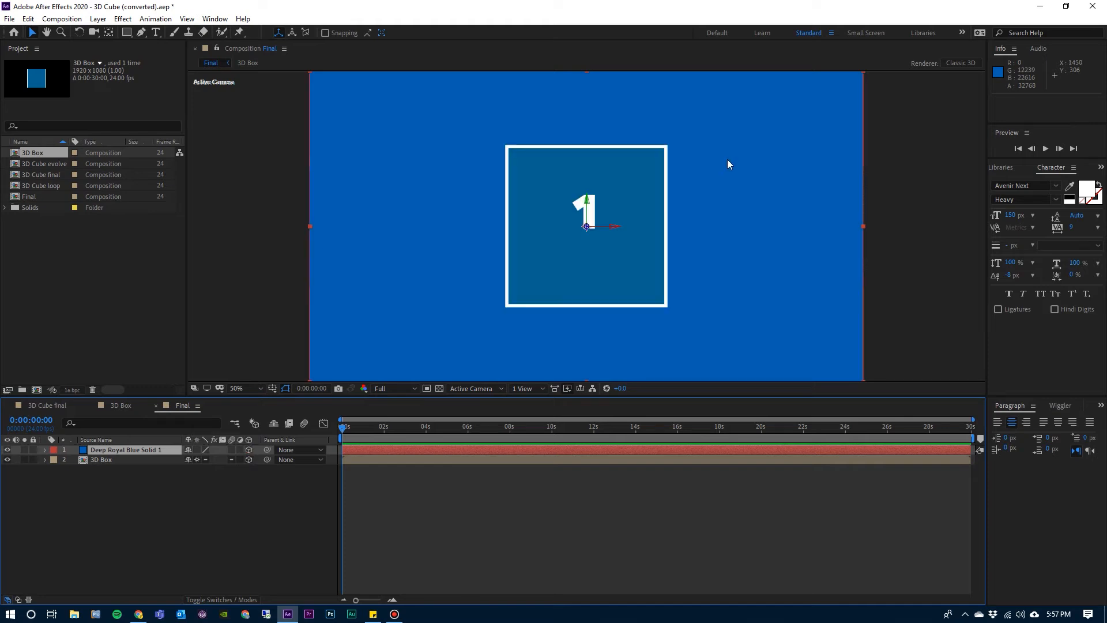
left_click(478, 388)
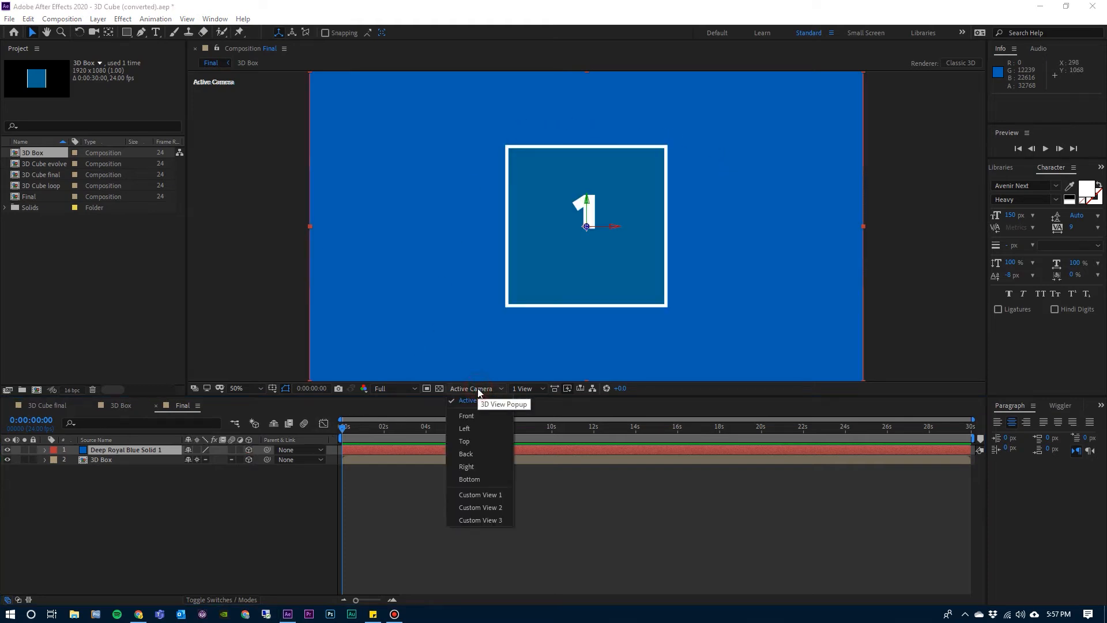
left_click(490, 496)
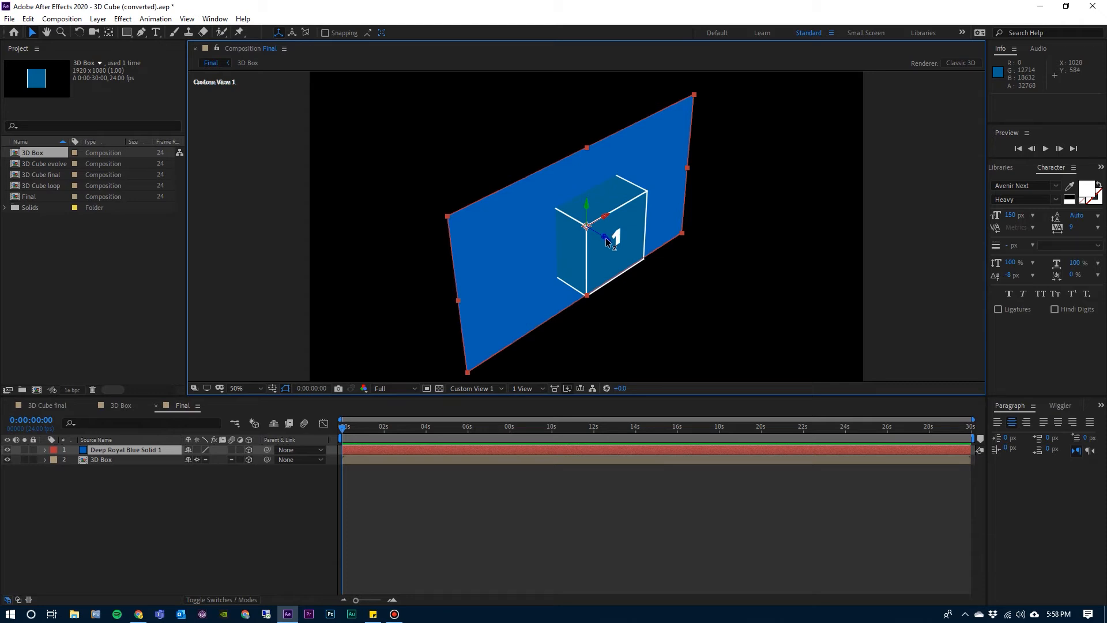
left_click_drag(601, 236, 386, 191)
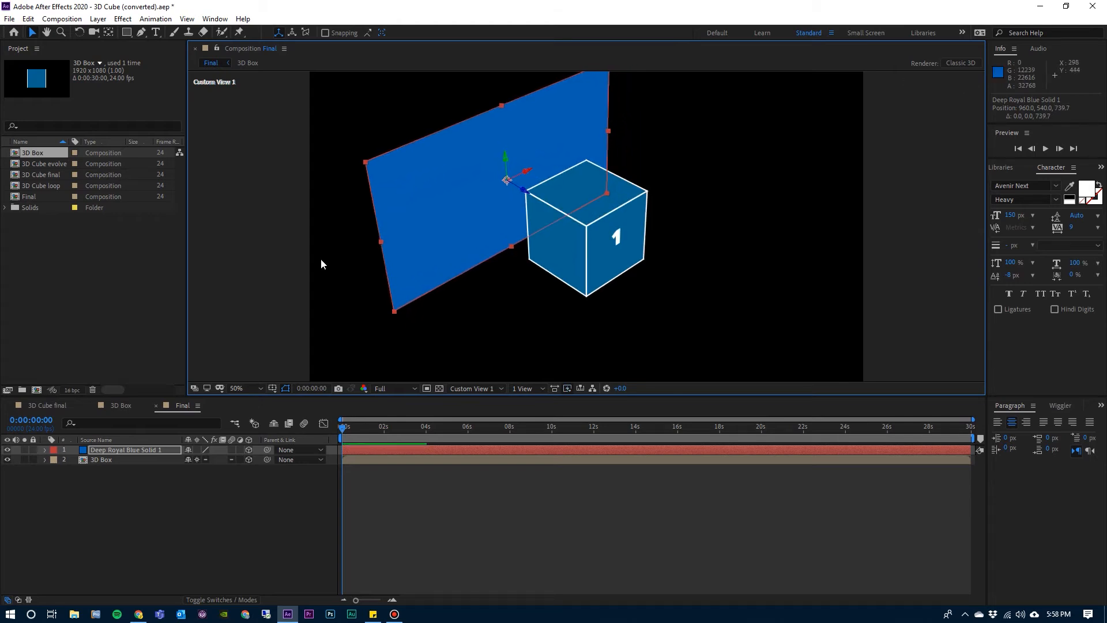
left_click(169, 449)
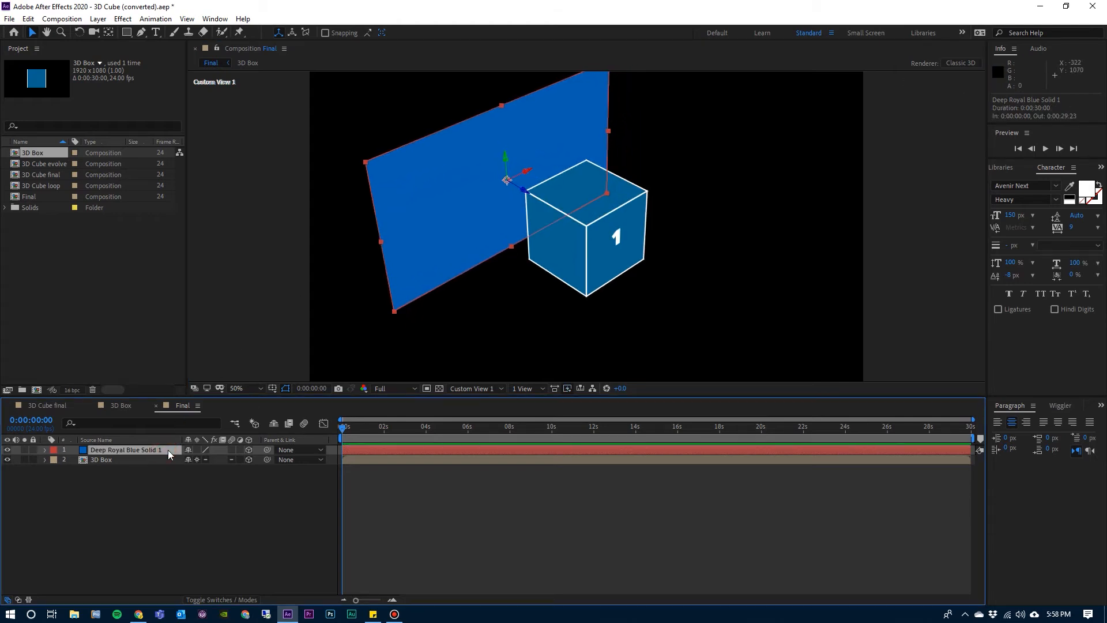
Step: Try repositioning the blue solid behind the cube, first along Z and then on the other axes
key("p")
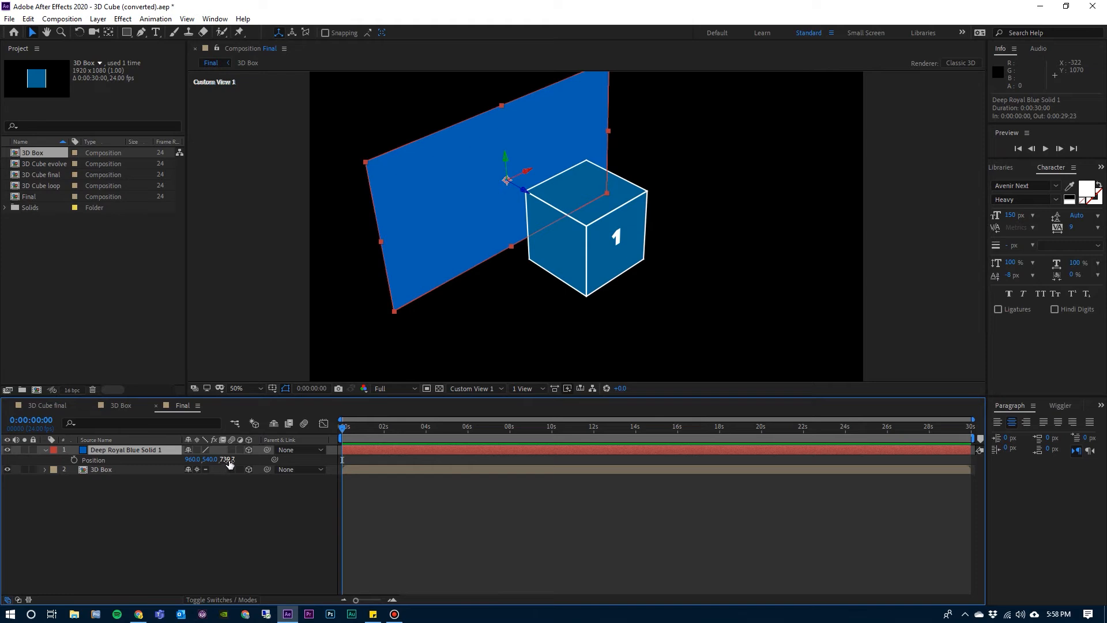
mouse_move(230, 463)
left_mouse_down()
mouse_move(352, 461)
mouse_move(236, 460)
left_mouse_up()
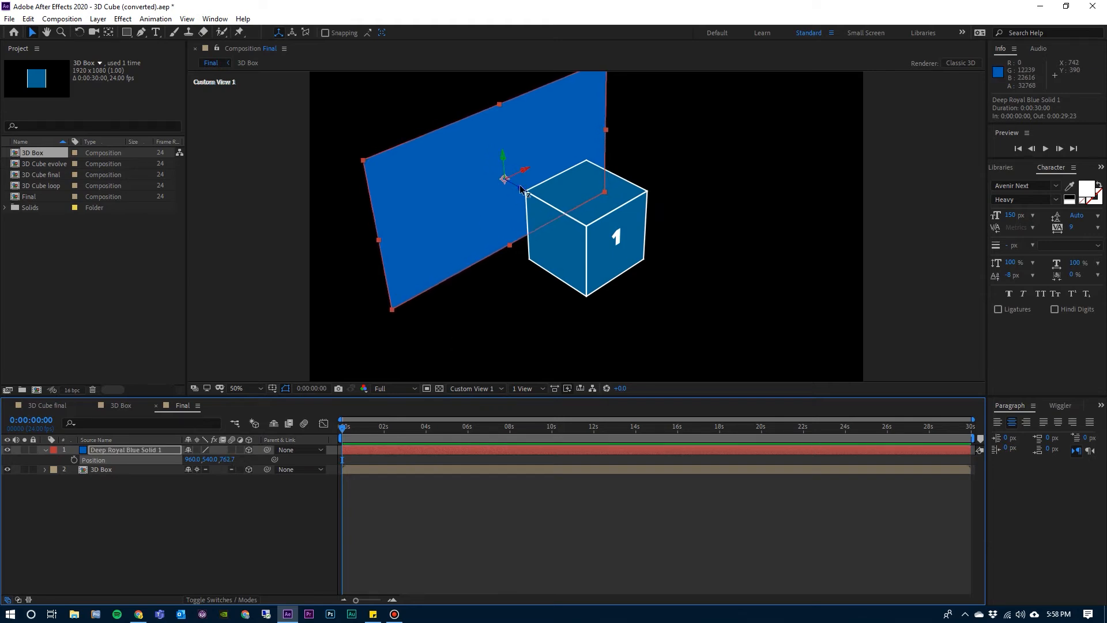
left_click_drag(521, 190, 546, 172)
Step: Reset the blue solid's transform, move it behind the cube to a Z position of about 748, and show the Active Camera view
left_click(45, 450)
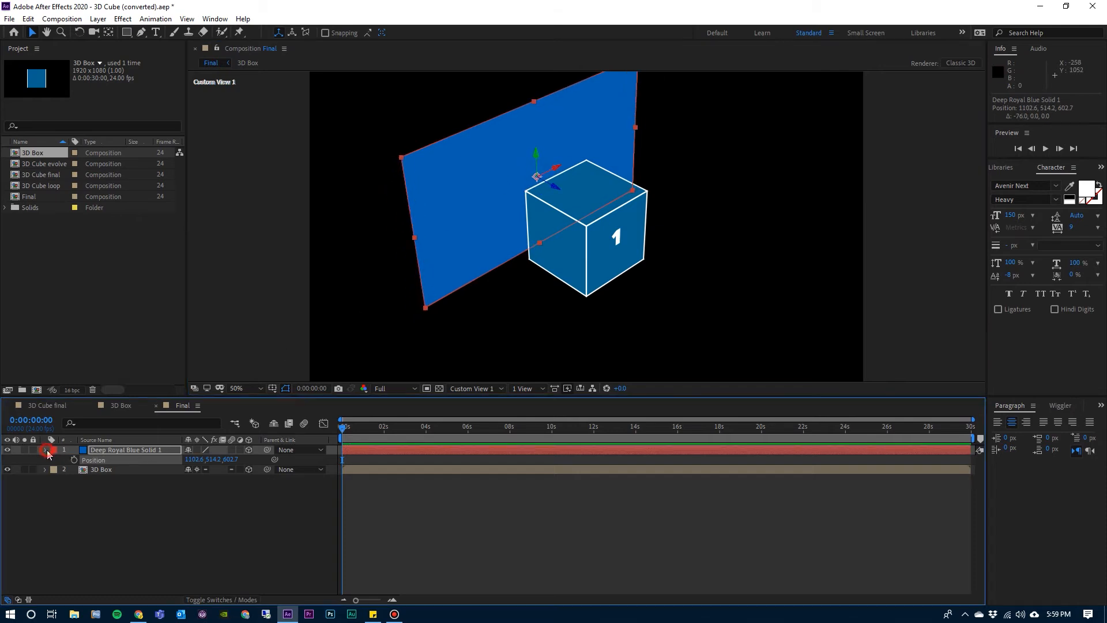
left_click(45, 450)
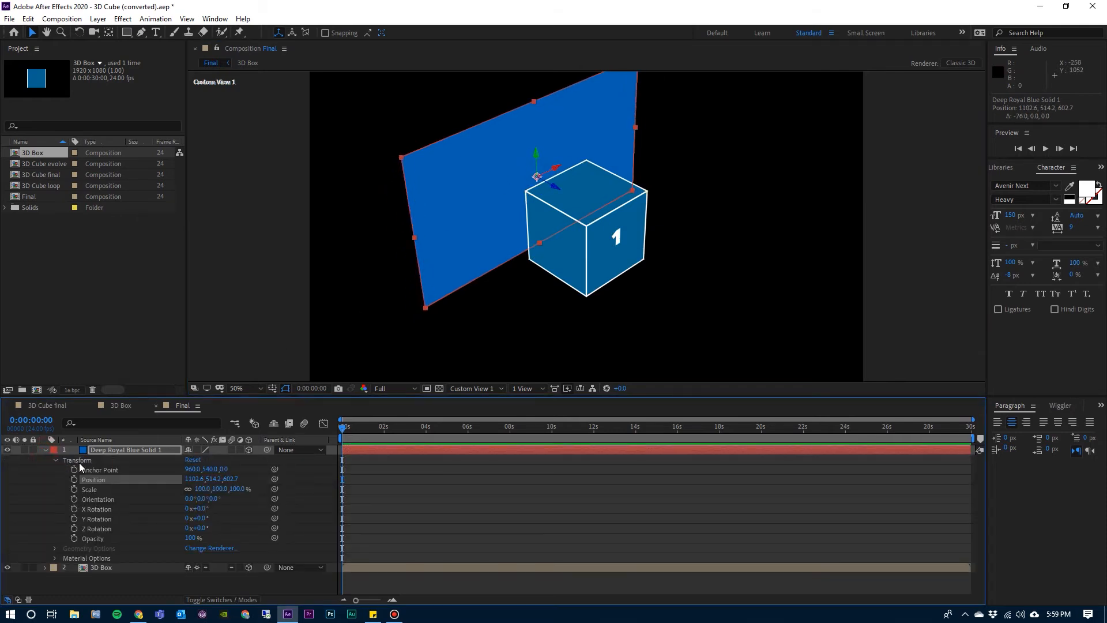
left_click(195, 460)
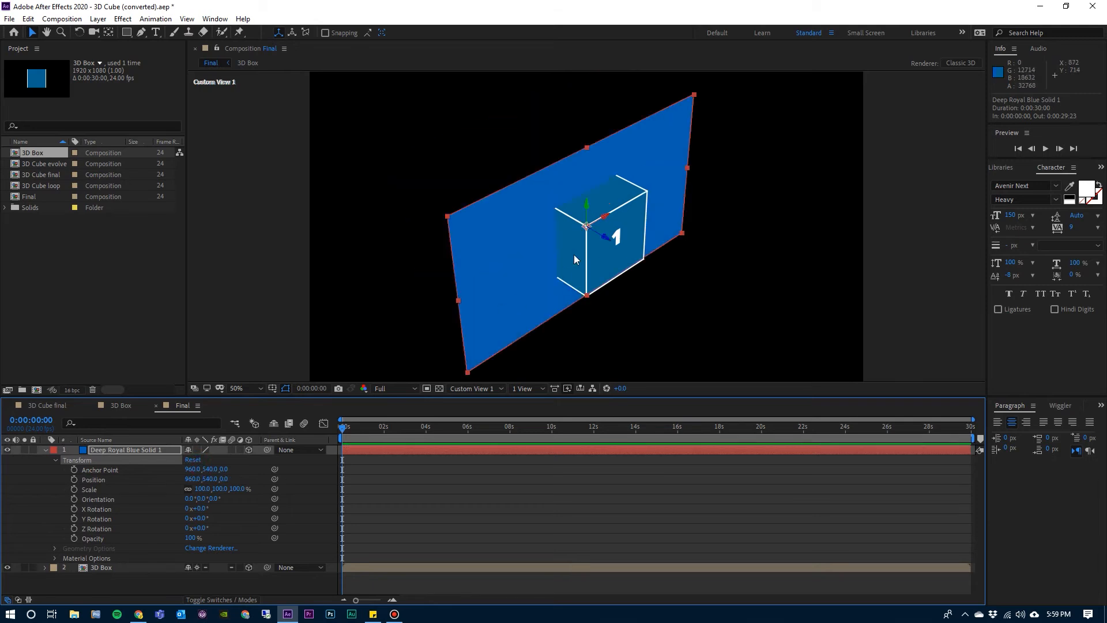
left_click_drag(605, 235, 386, 185)
left_click(474, 388)
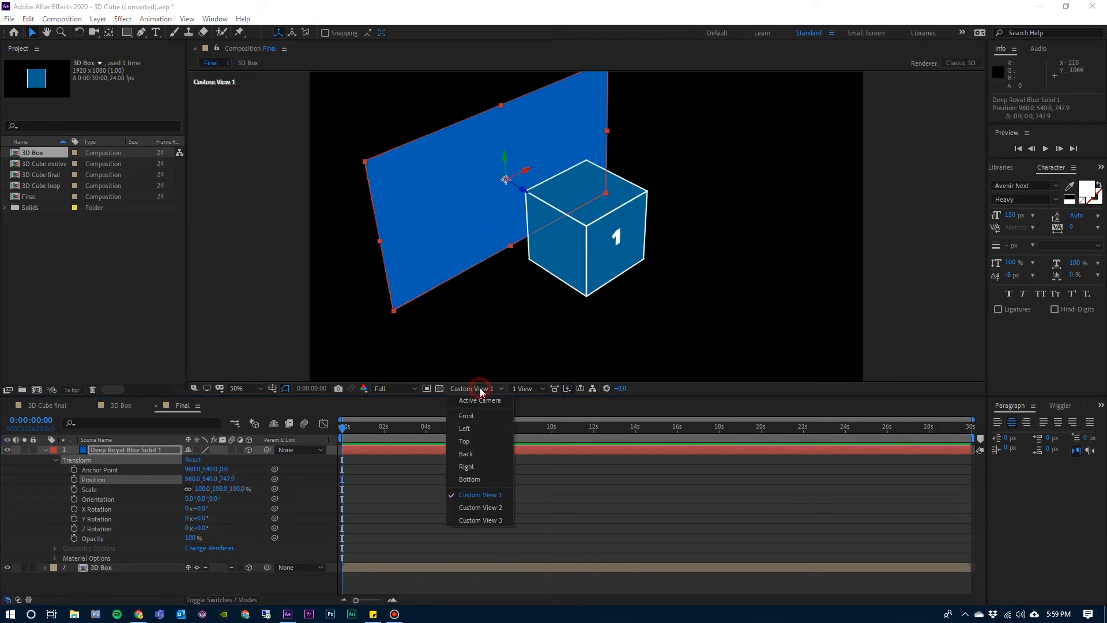
left_click(481, 400)
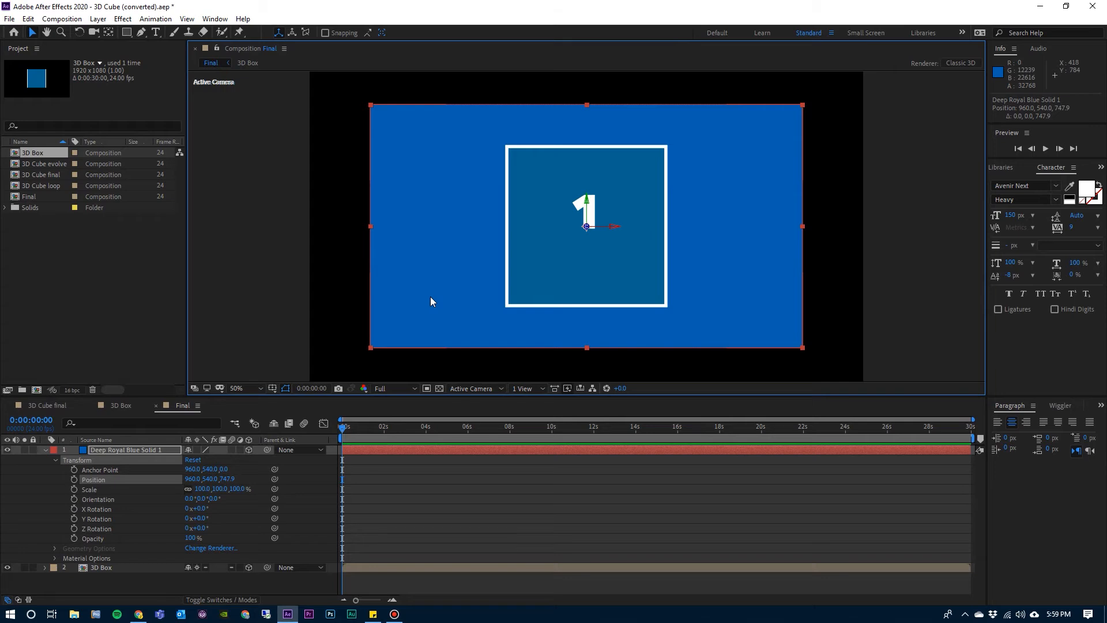
left_click(55, 460)
left_click(45, 450)
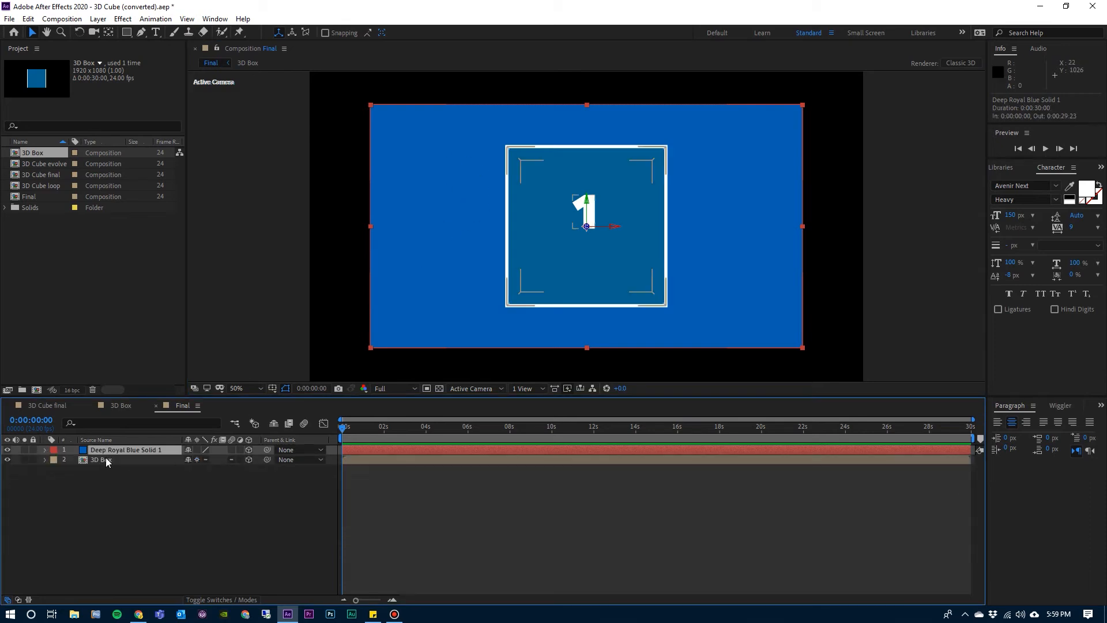
Step: Add a second 1920 x 1080 px deep royal blue solid to Final and make it a 3D layer
left_click(97, 19)
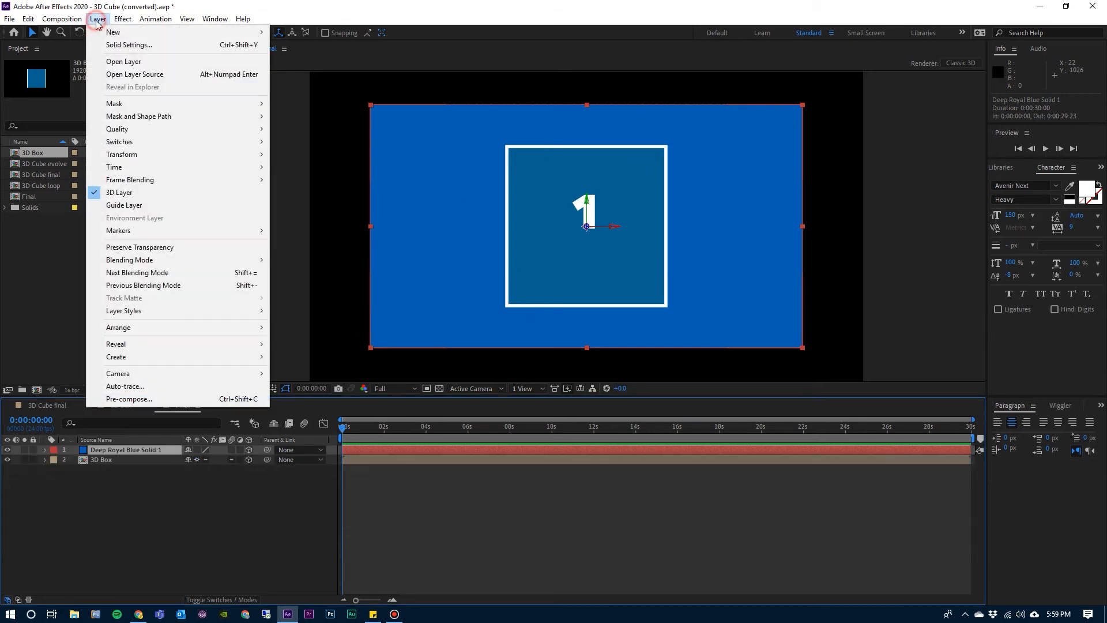
mouse_move(113, 33)
left_click(331, 46)
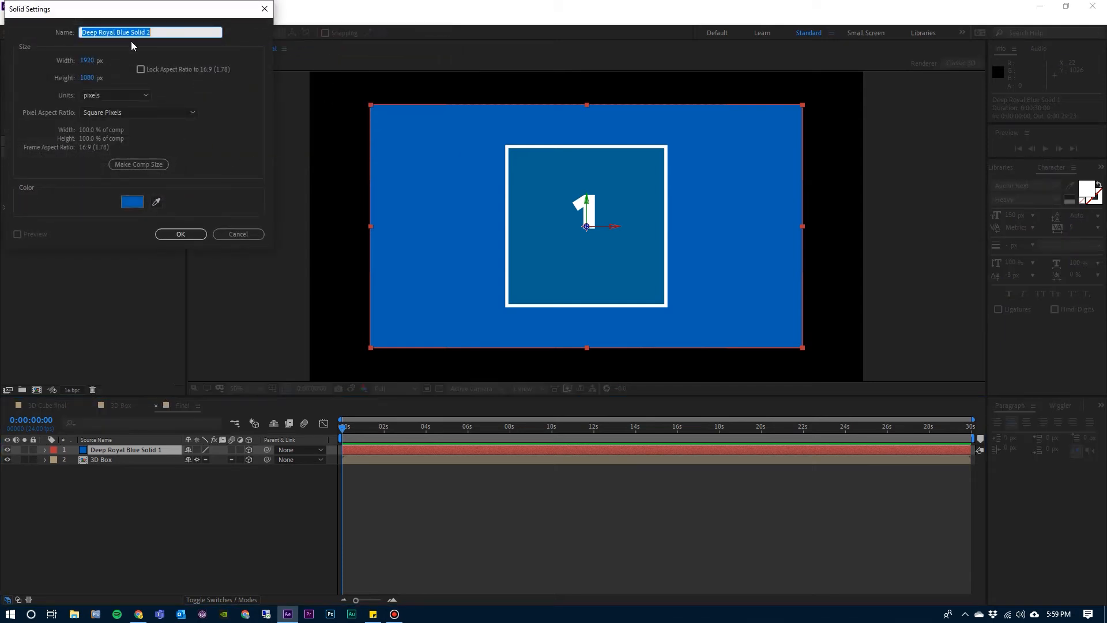
left_click(180, 233)
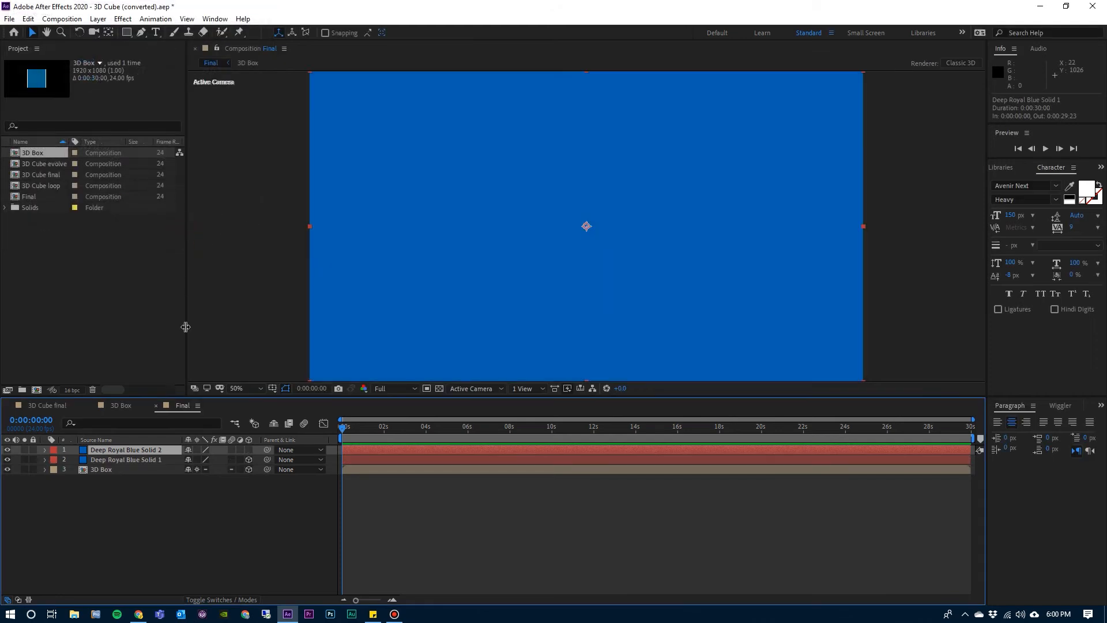
left_click(248, 450)
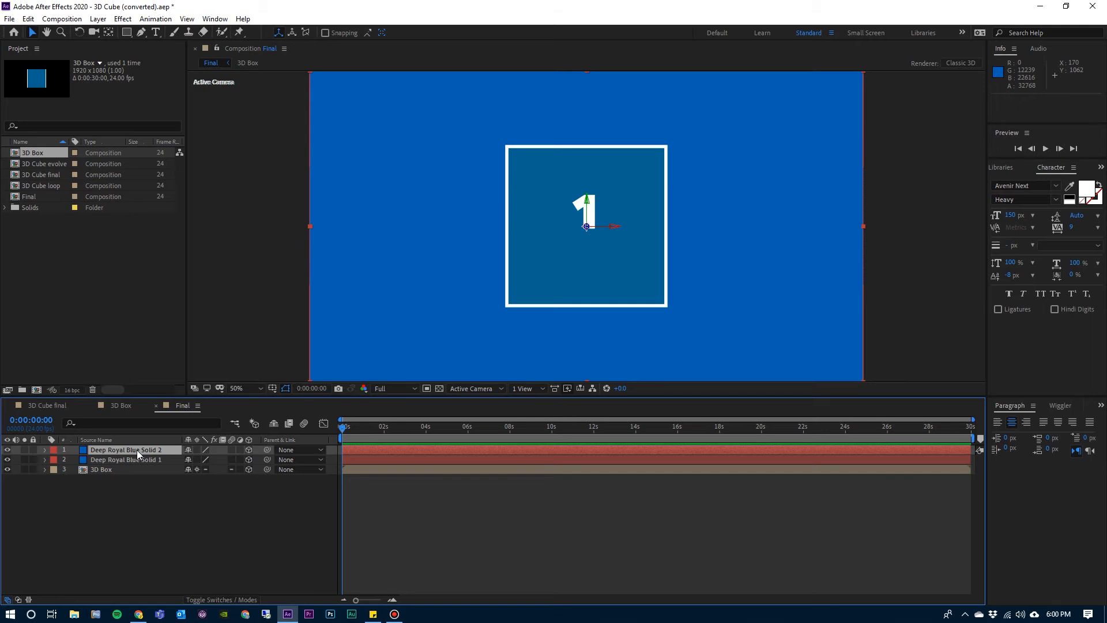
Step: Rotate the second solid to -90° on X and lower it to a Y position of about 994, forming a floor in Custom View 1
key("p")
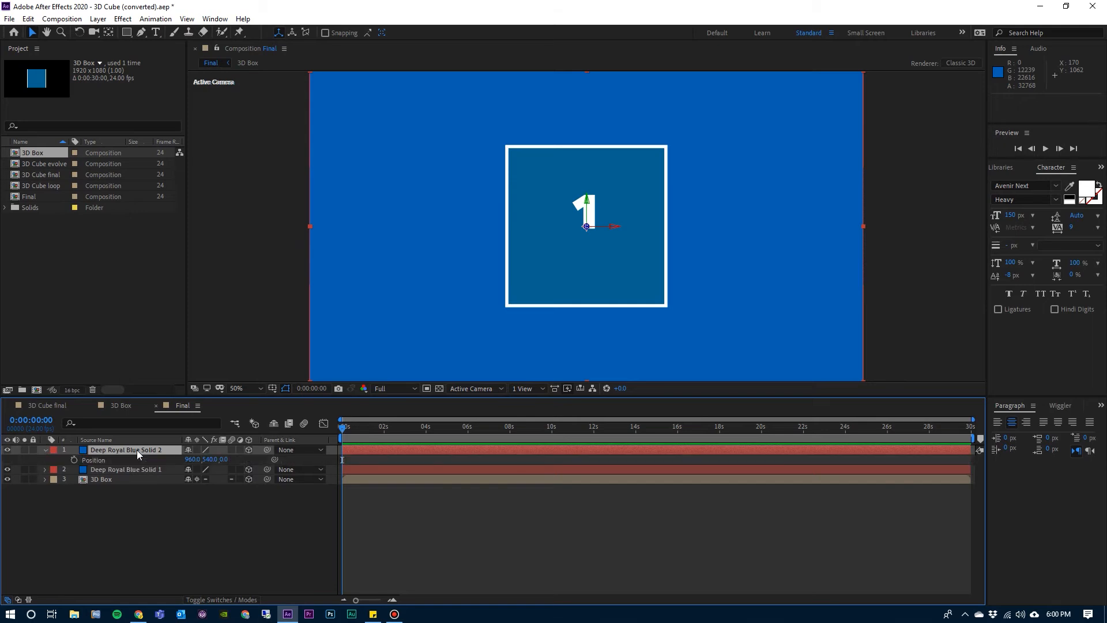
key("shift+r")
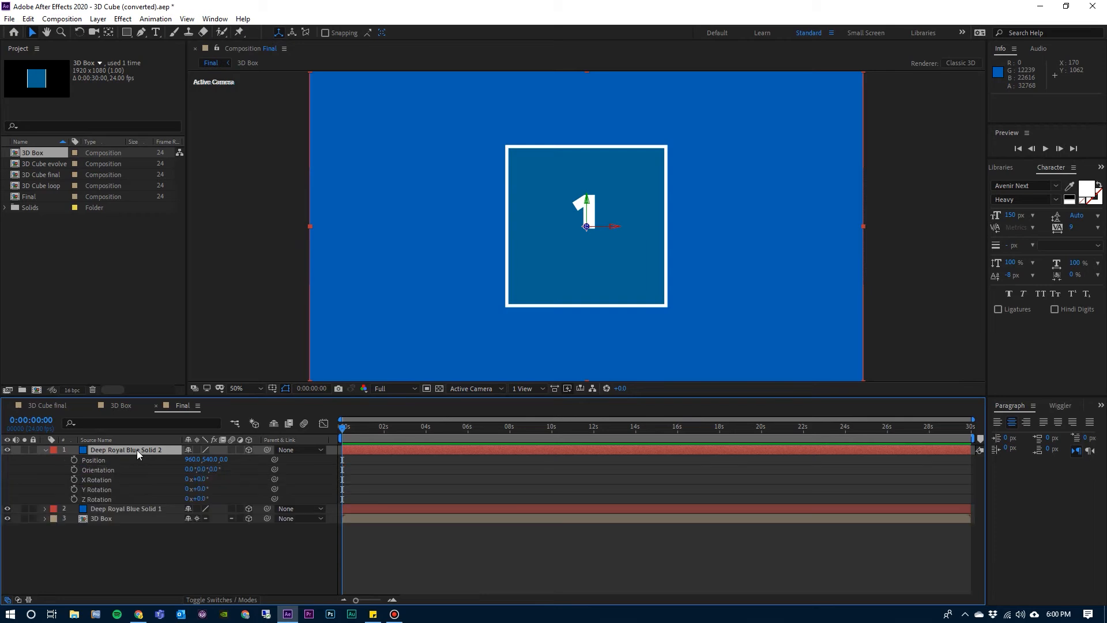
left_click_drag(198, 479, 155, 480)
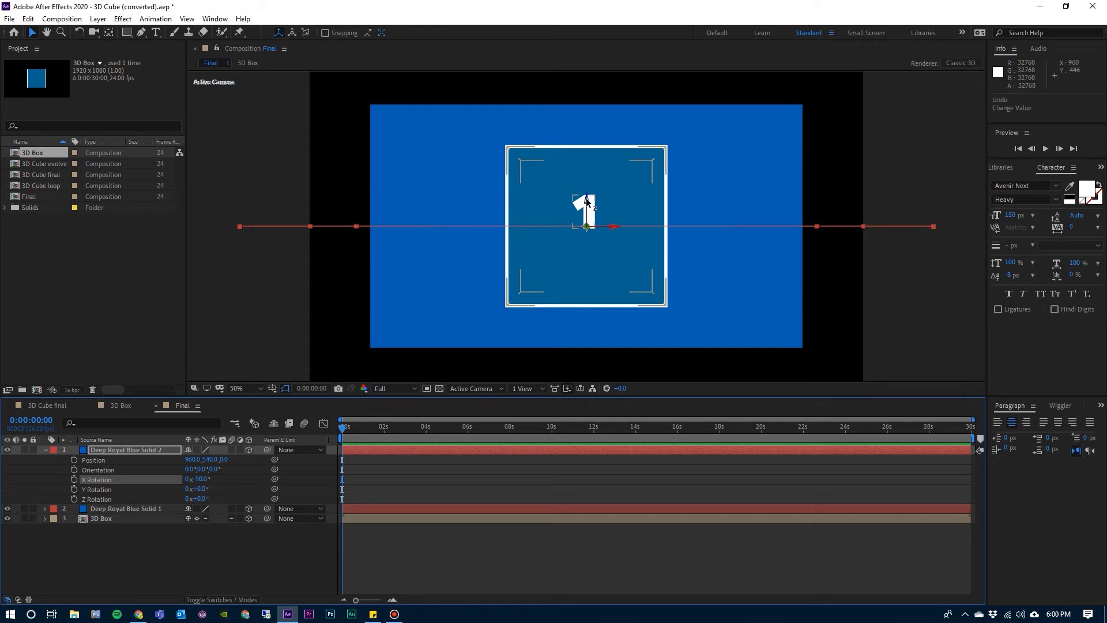
left_click_drag(586, 200, 591, 330)
left_click(476, 388)
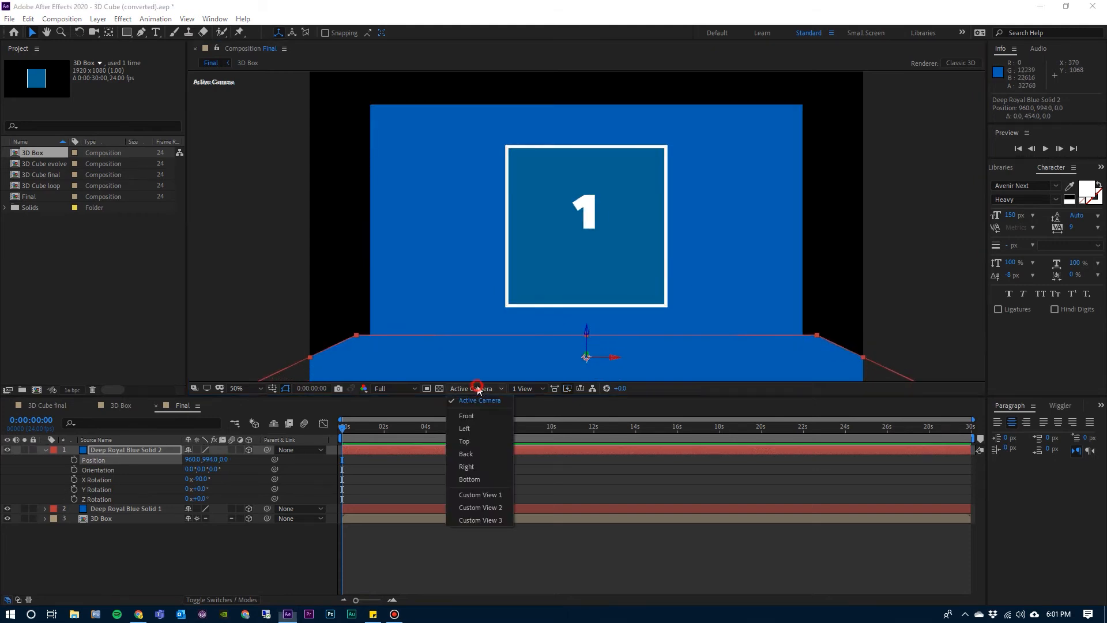
left_click(491, 496)
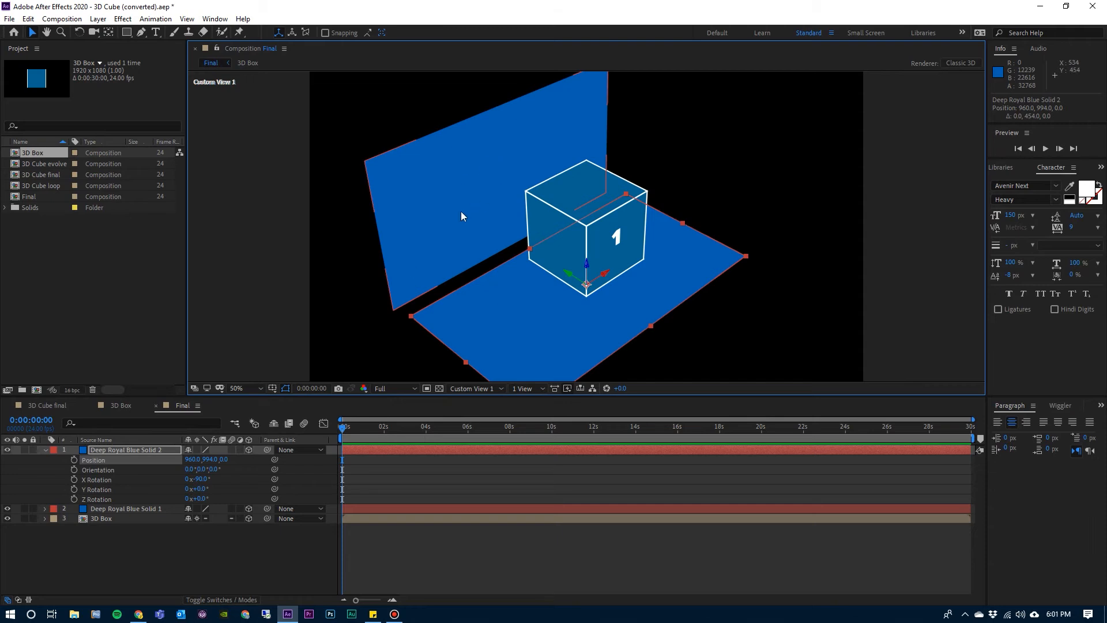
Step: Rename the horizontal solid as floor and the upright solid as back Wall
left_click(45, 450)
left_click(116, 460)
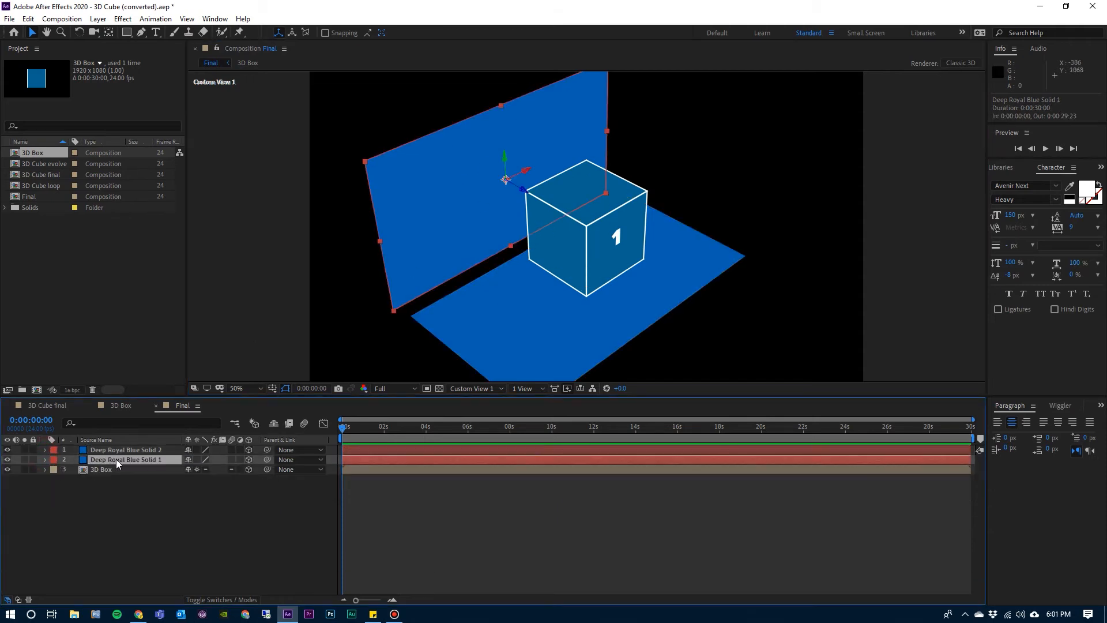
left_click(96, 439)
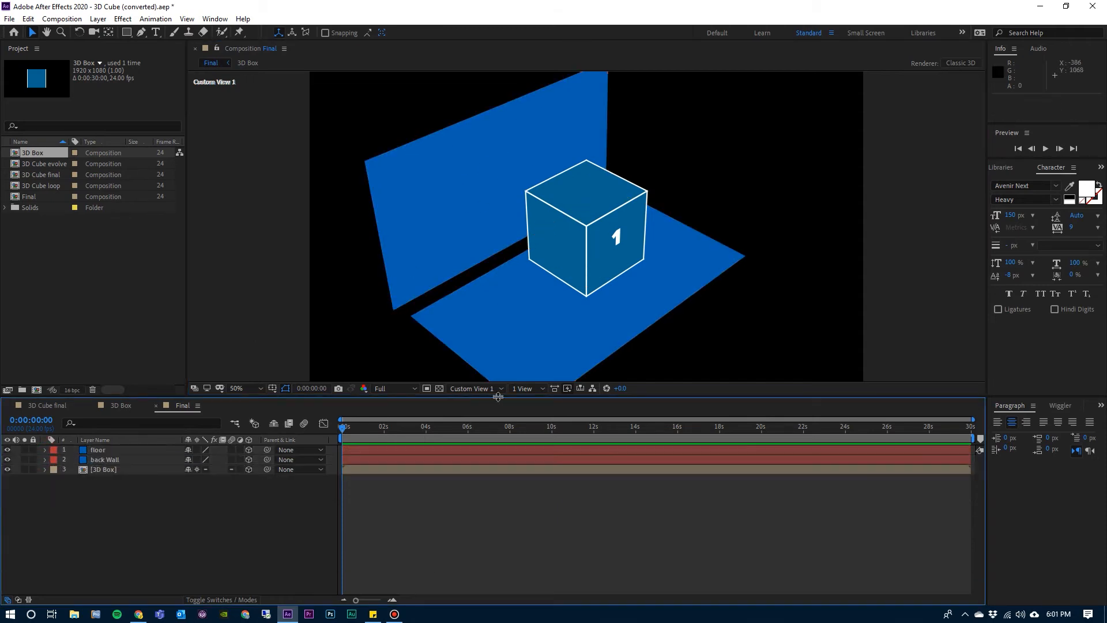
Step: In the Active Camera view, add a Spot light with Falloff set to None and shadow casting on
left_click(482, 388)
left_click(488, 402)
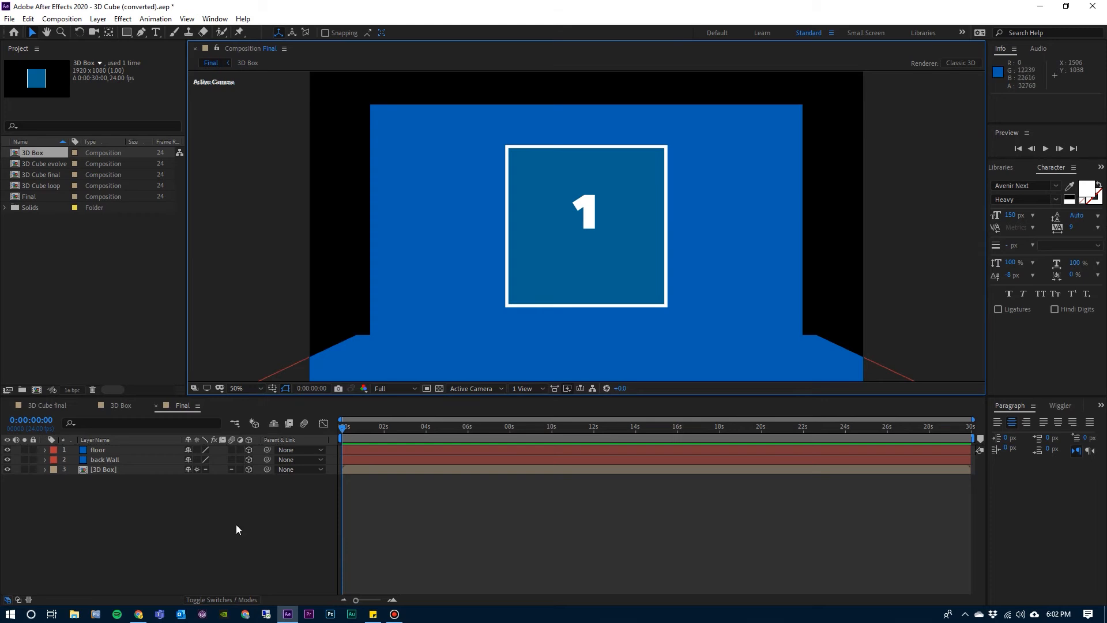
left_click(99, 21)
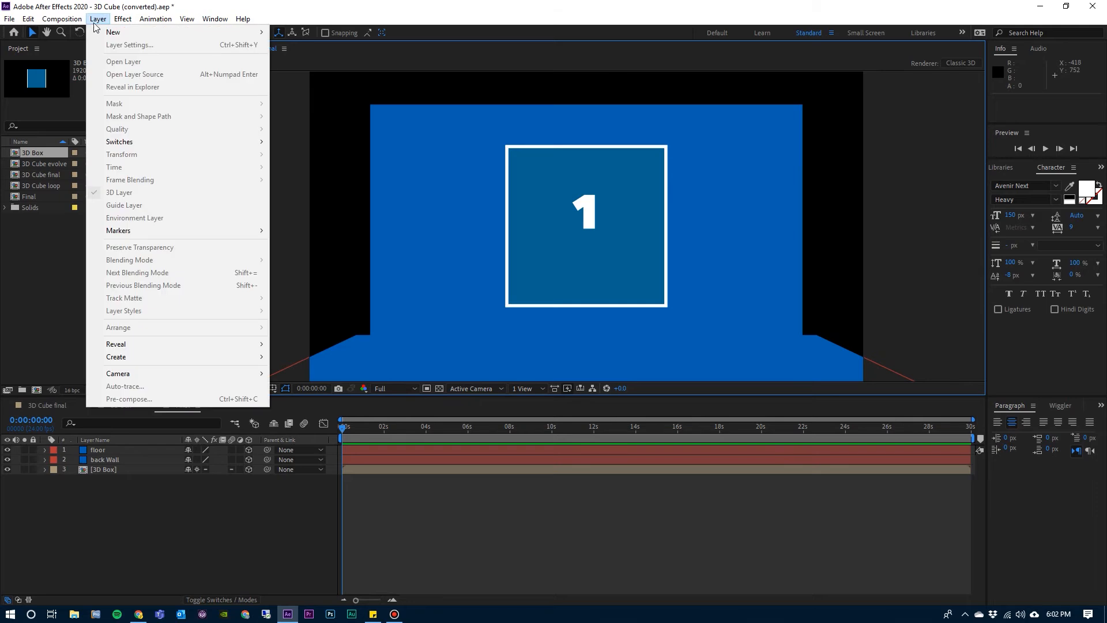
mouse_move(135, 33)
left_click(313, 58)
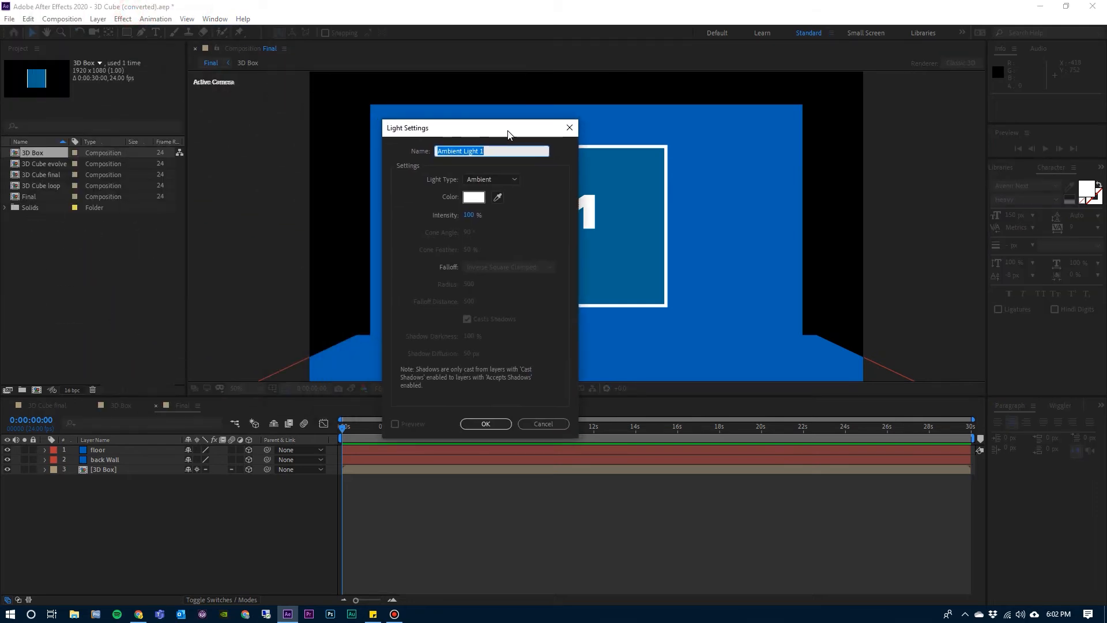
left_click(505, 180)
left_click(505, 204)
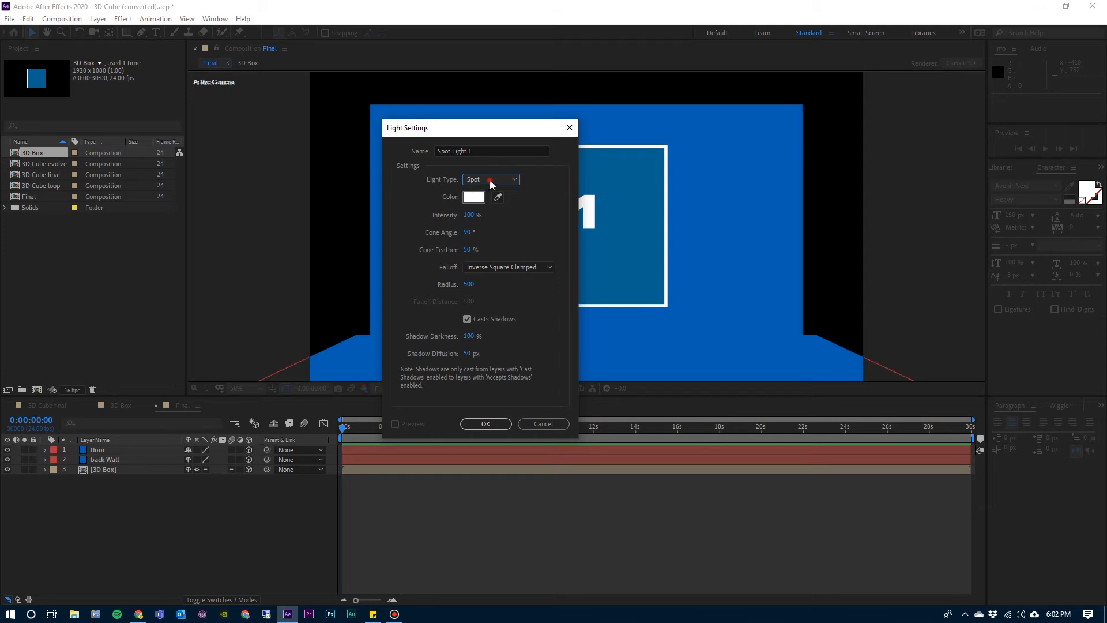
left_click(490, 180)
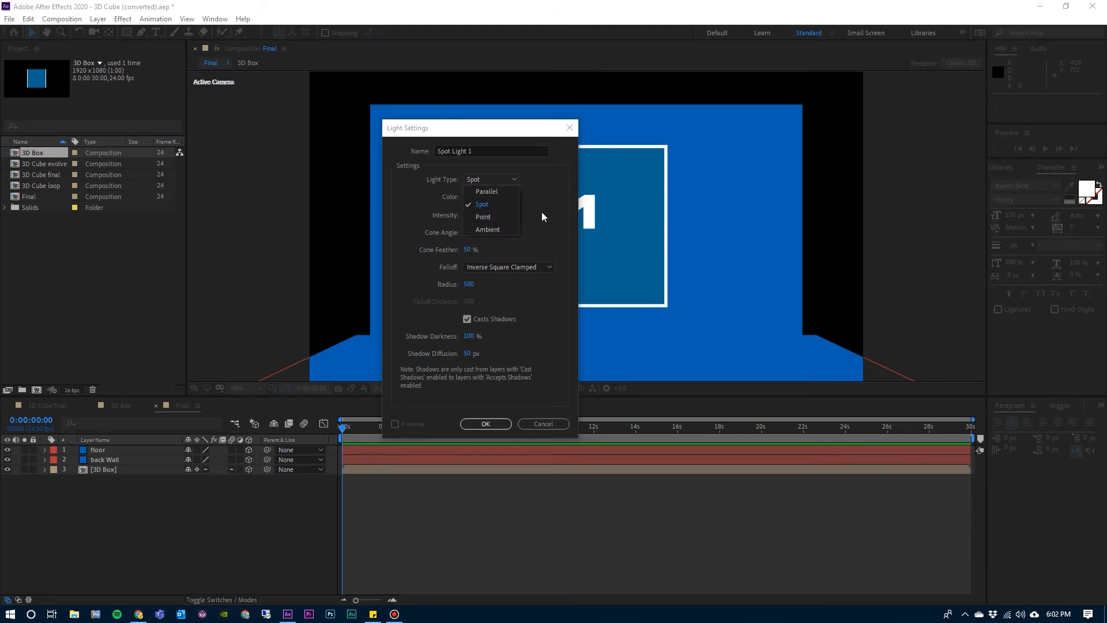
left_click(500, 204)
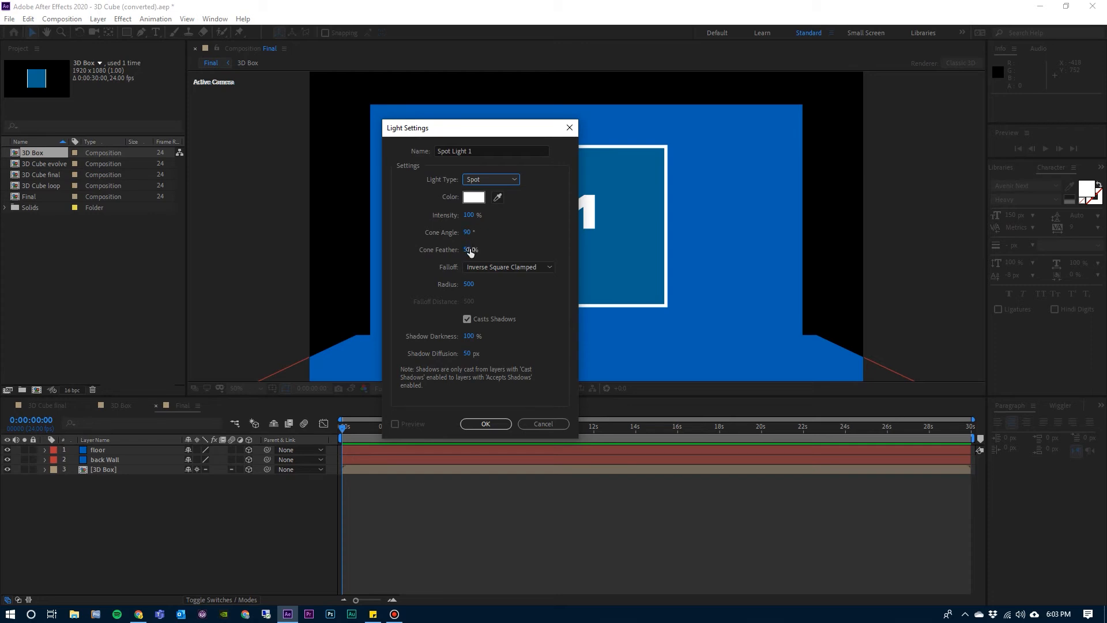
left_click(493, 268)
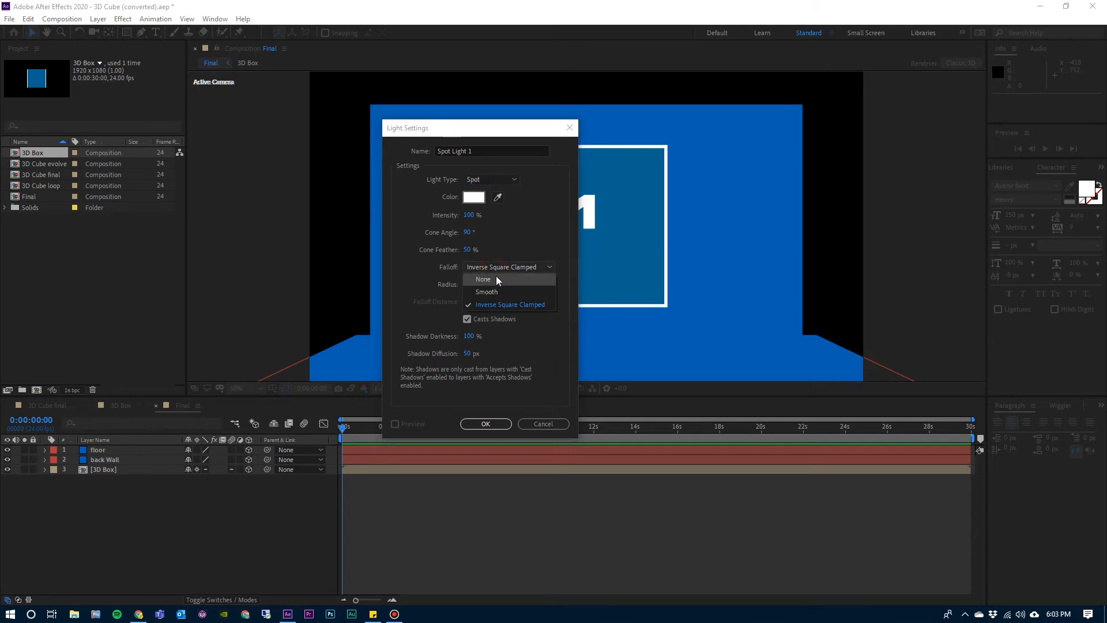
left_click(498, 281)
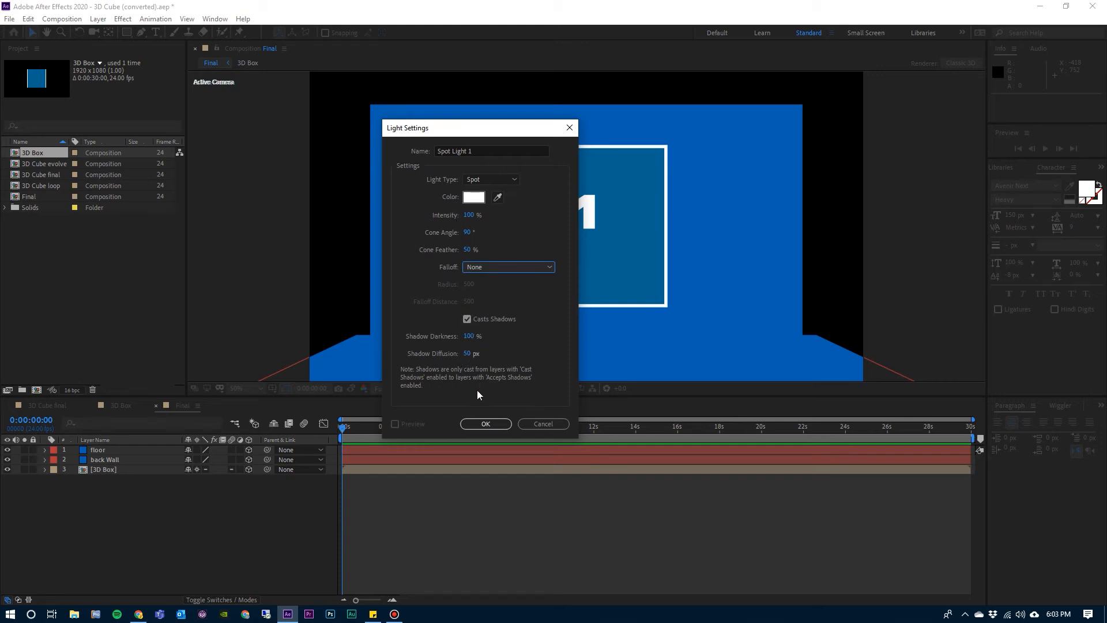
left_click(486, 424)
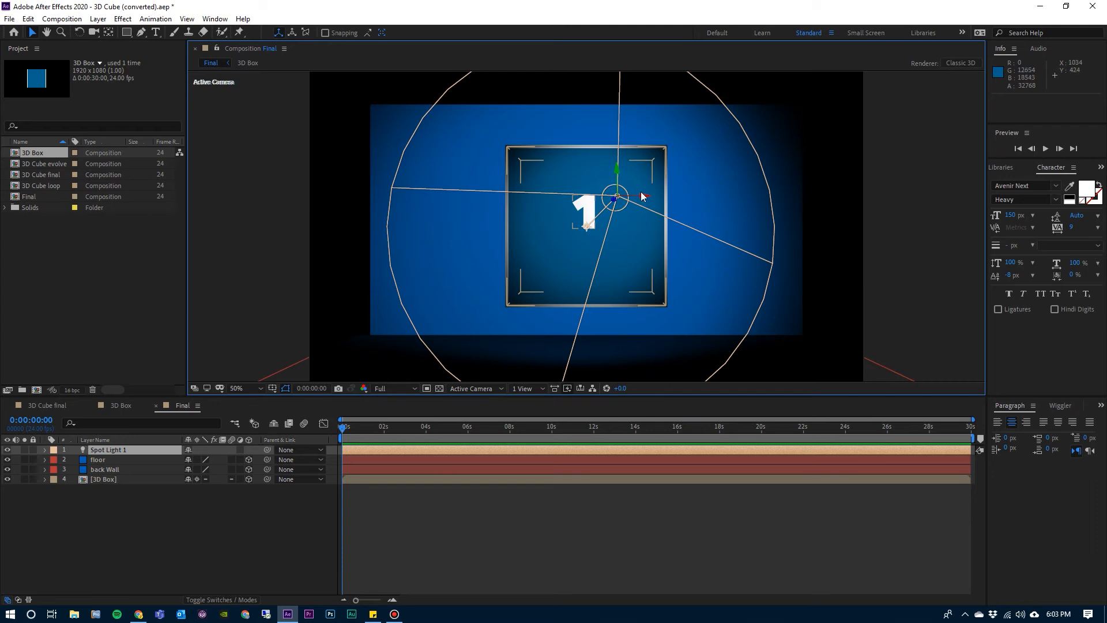
Step: In Custom View 1, set the spot light's cone angle to 72° and its cone feather to 100%
left_click(471, 389)
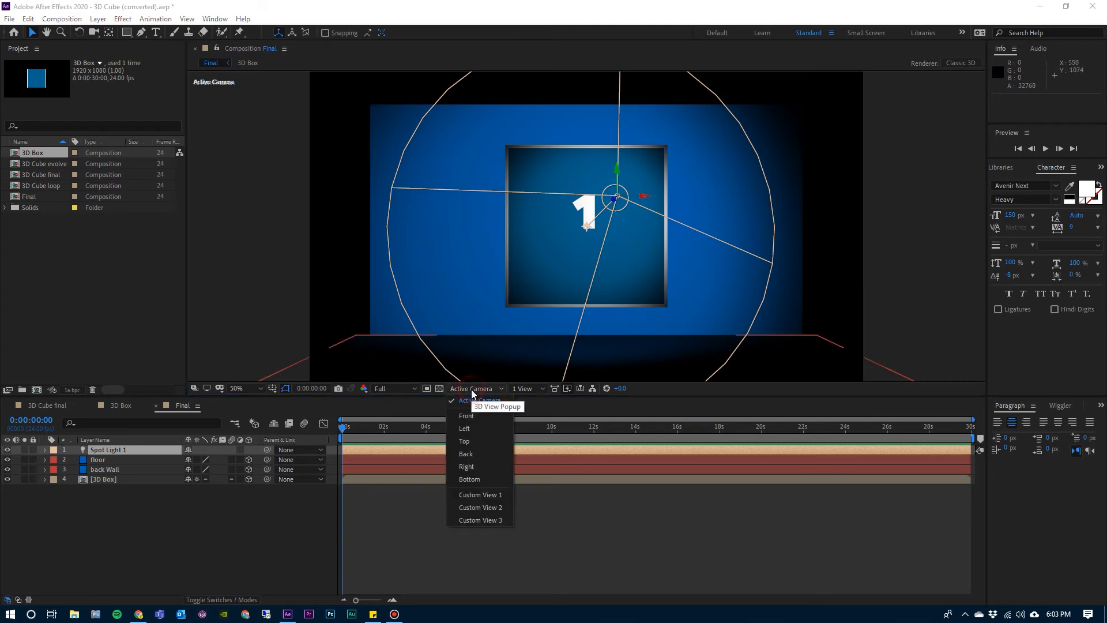
left_click(493, 496)
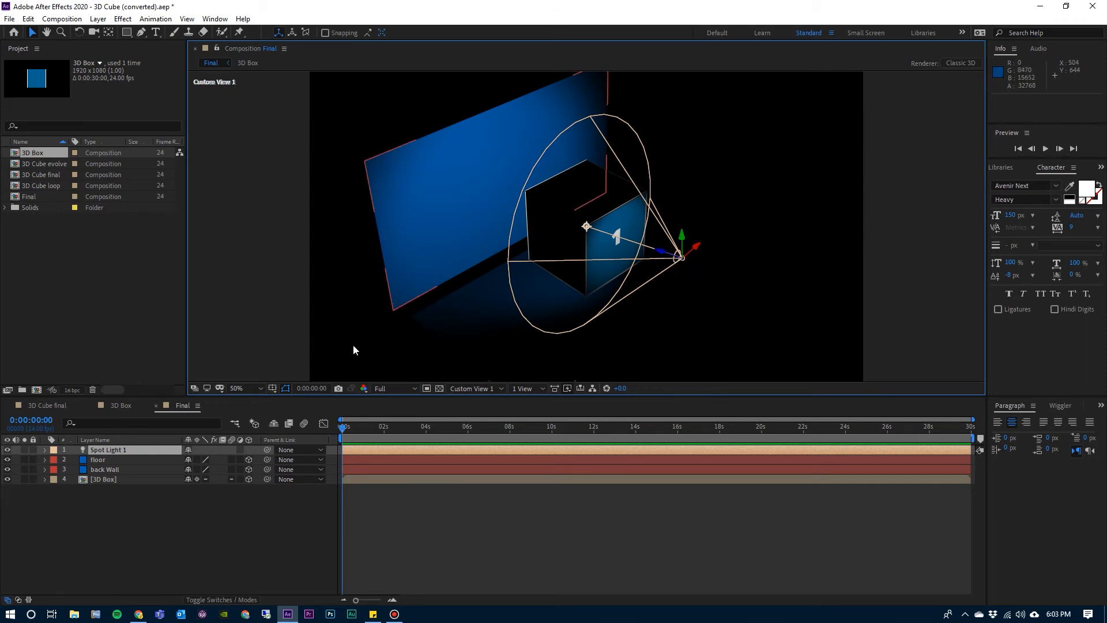
double_click(105, 450)
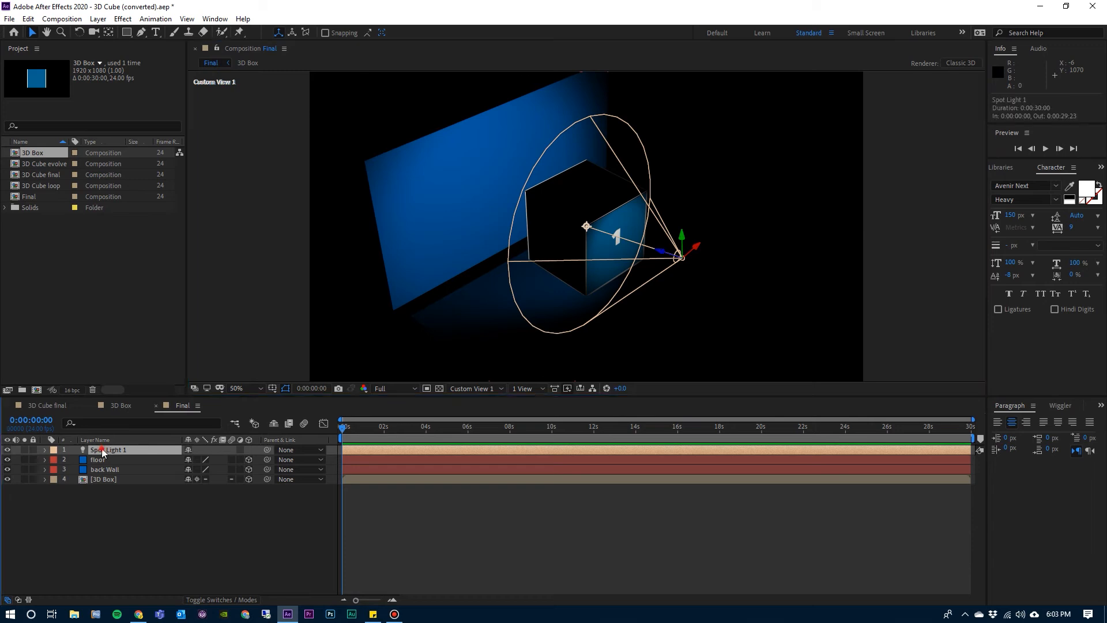
left_click_drag(530, 134, 267, 131)
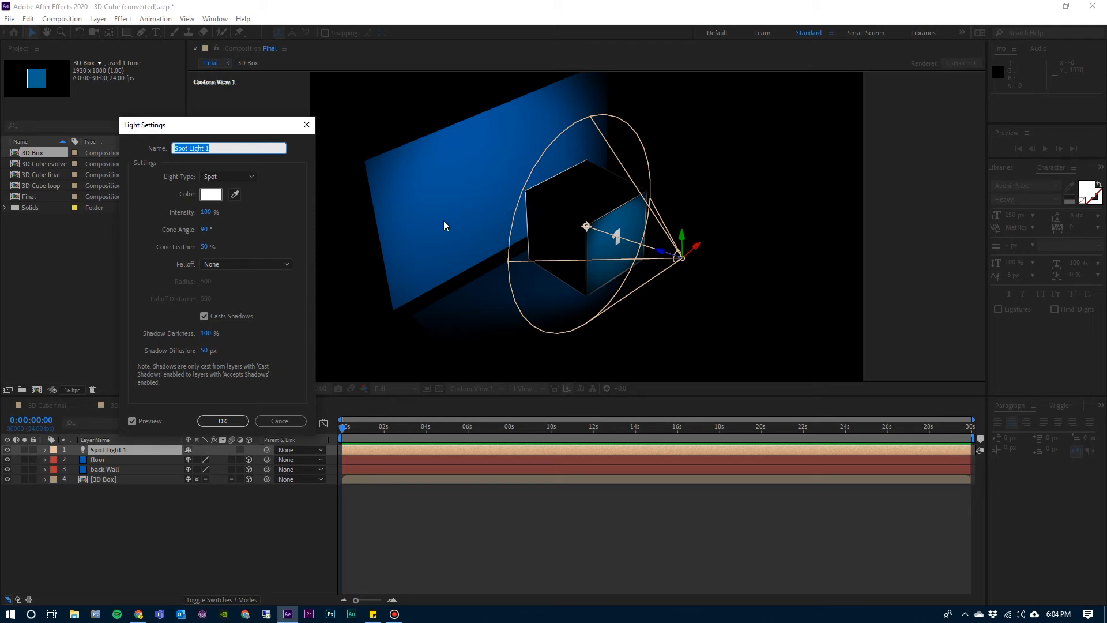
left_click_drag(205, 230, 189, 246)
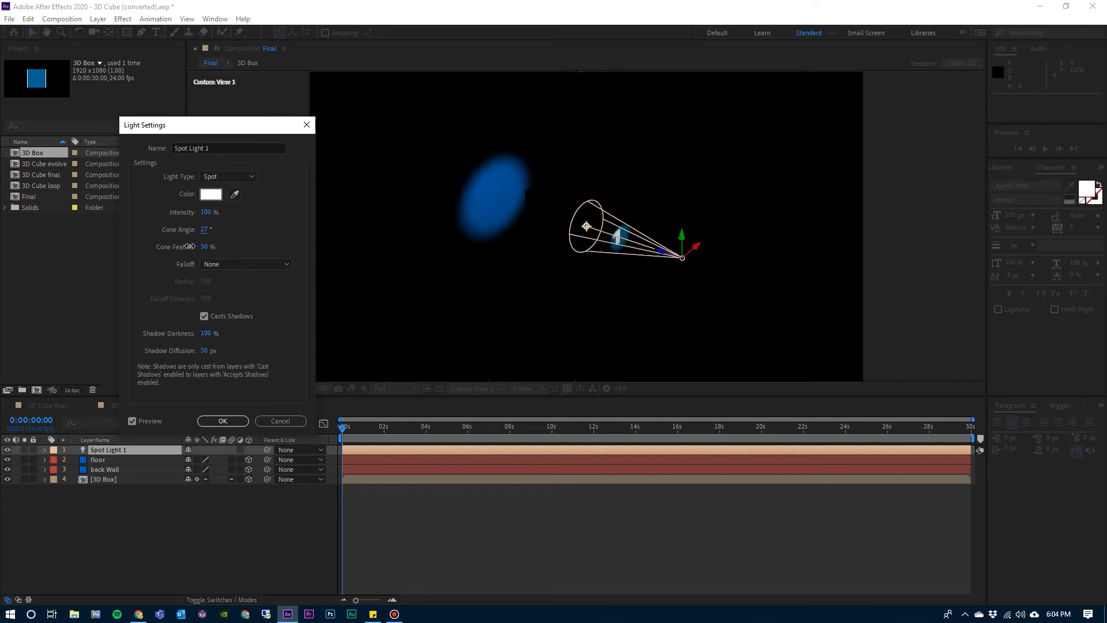
left_click_drag(190, 247, 219, 248)
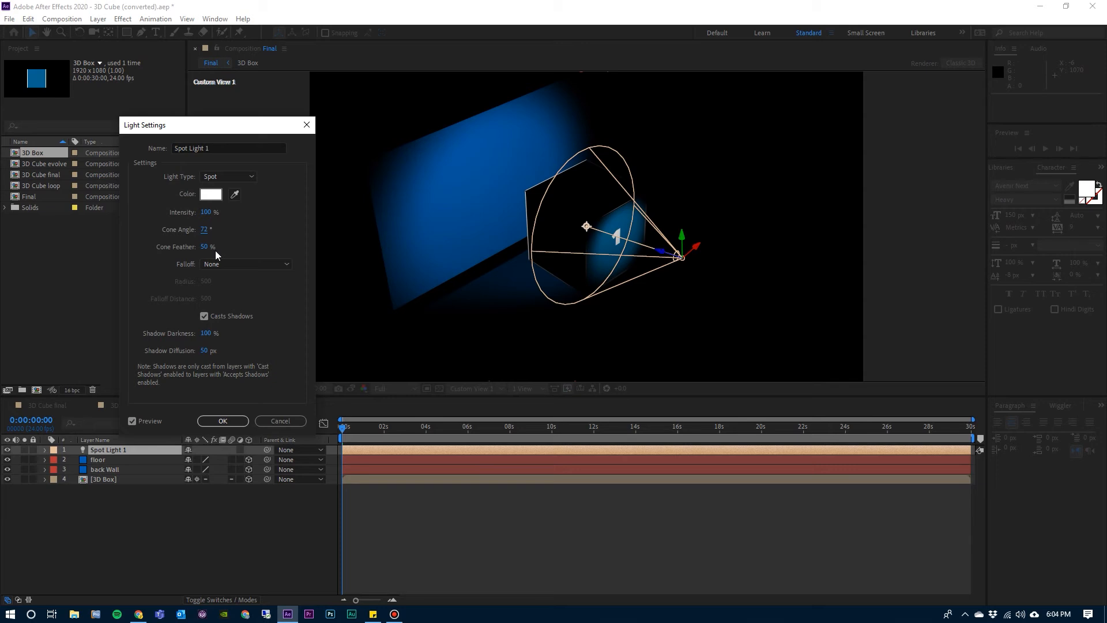
left_click(206, 248)
left_click_drag(206, 249, 282, 258)
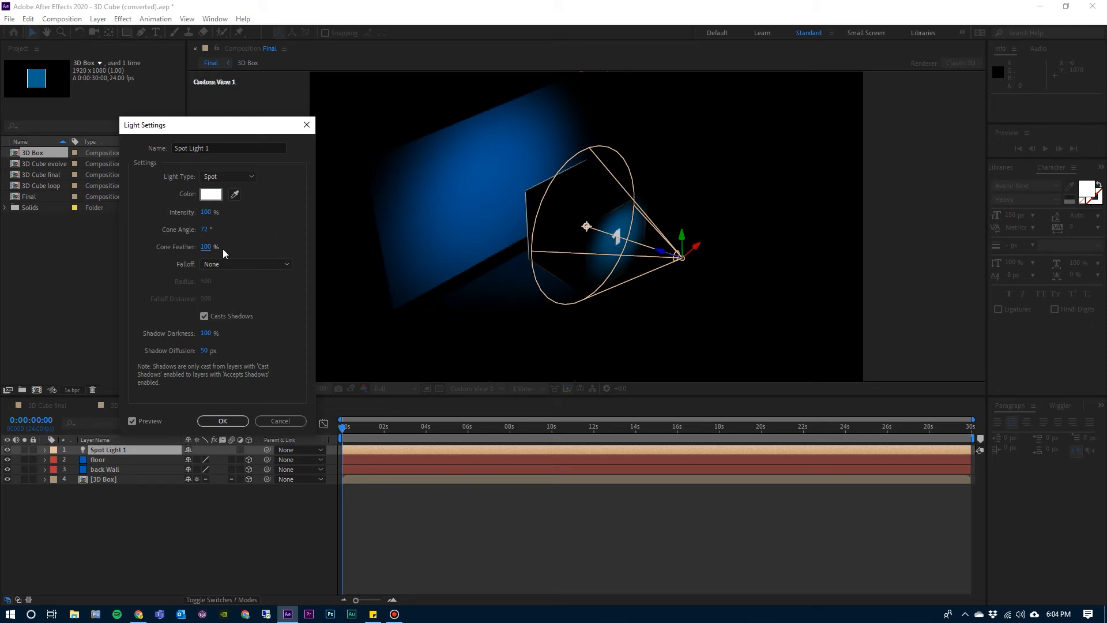
Step: Set the spot light's cone angle to 108° and its cone feather to 65%, and apply the light settings
left_click_drag(208, 254, 115, 247)
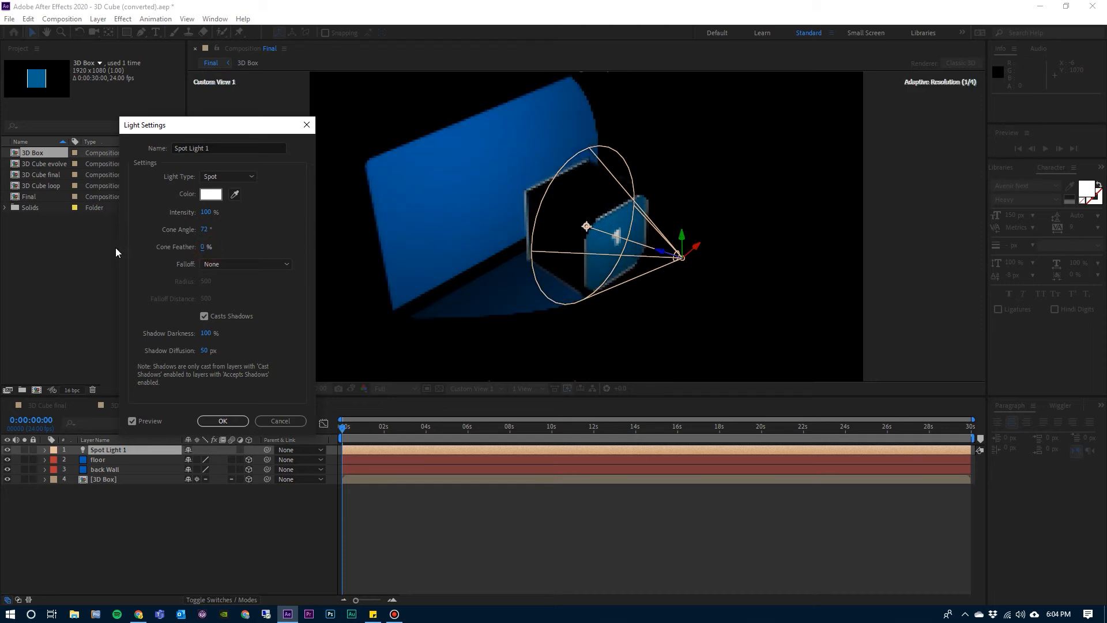
left_click_drag(203, 230, 182, 233)
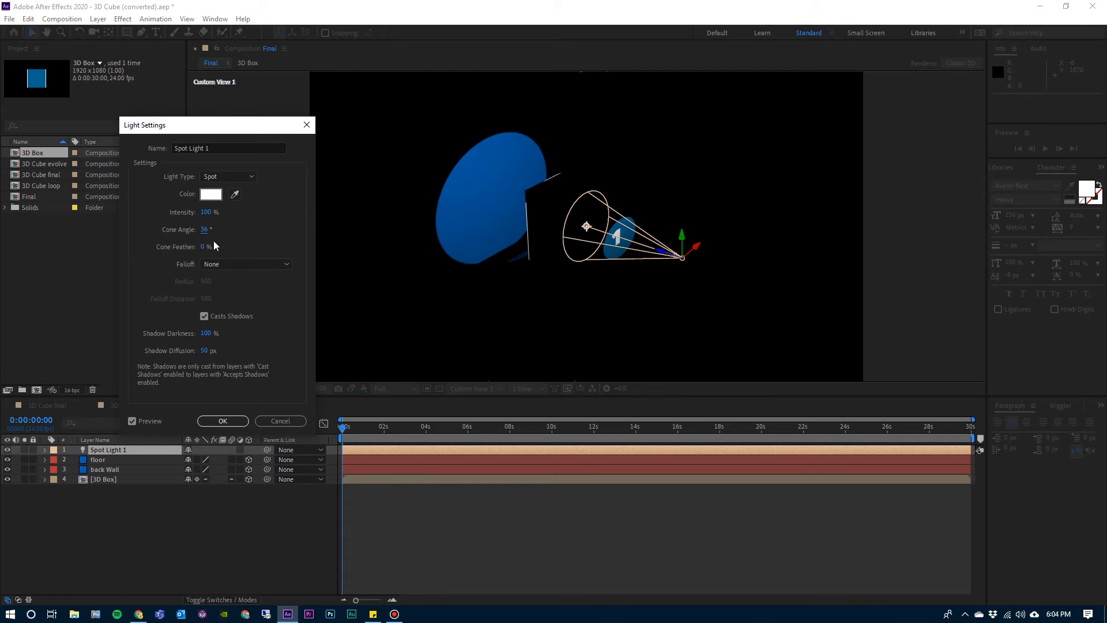
left_click_drag(203, 247, 258, 233)
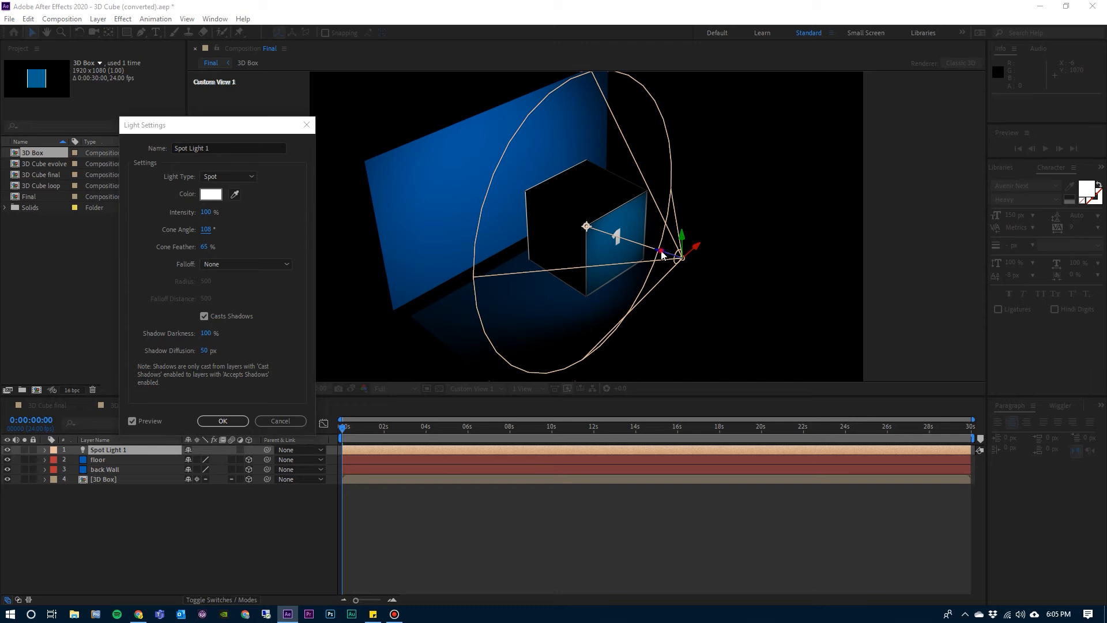
left_click(222, 420)
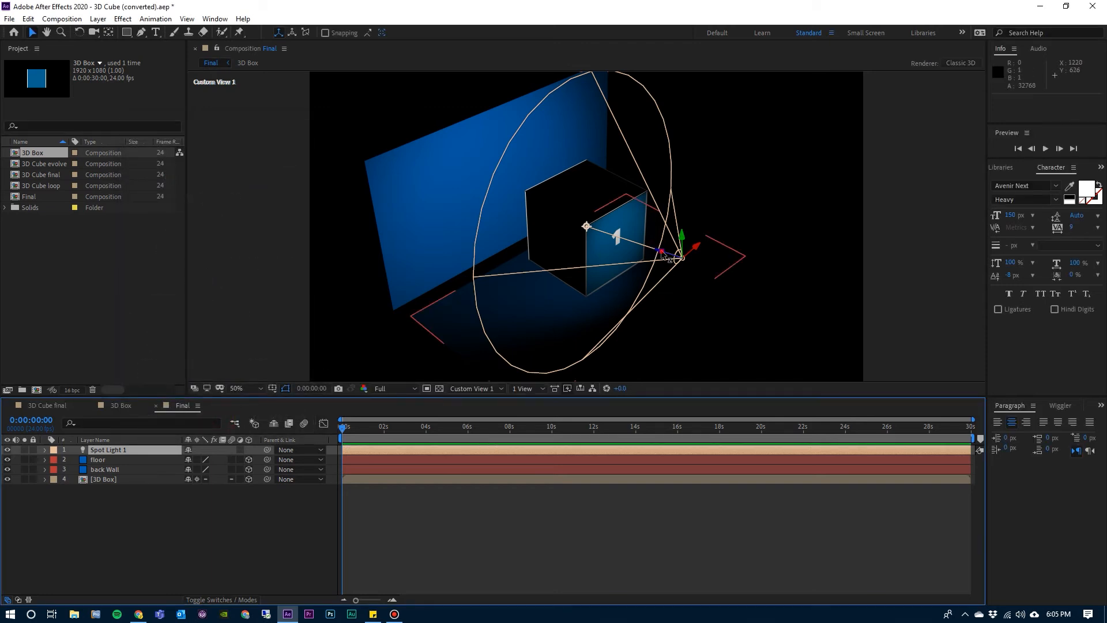
Step: Move the spot light to about 1112, 298, -1265 and shift its point of interest to about 882, 409, -480
left_click_drag(667, 257, 834, 306)
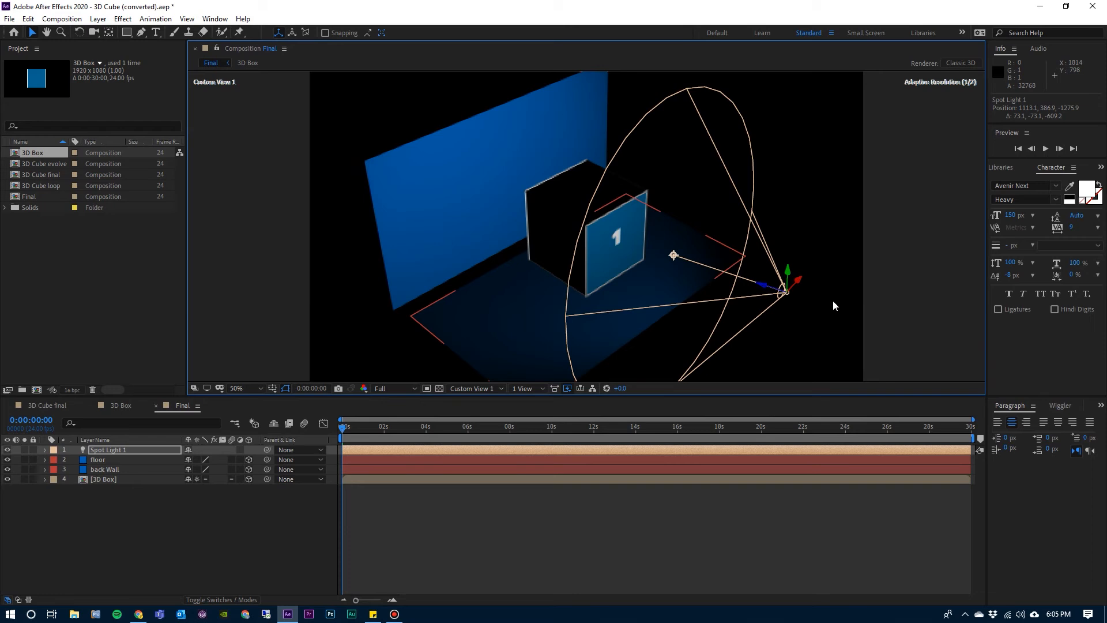
mouse_move(788, 274)
left_mouse_down()
mouse_move(784, 209)
mouse_move(809, 277)
left_mouse_up()
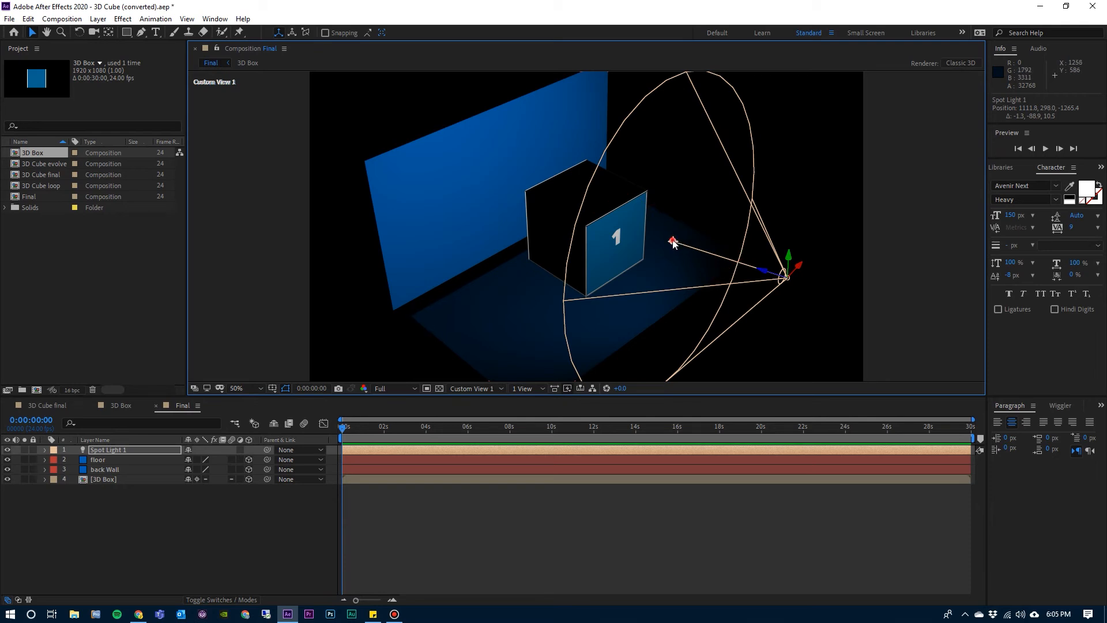
left_click_drag(672, 241, 639, 249)
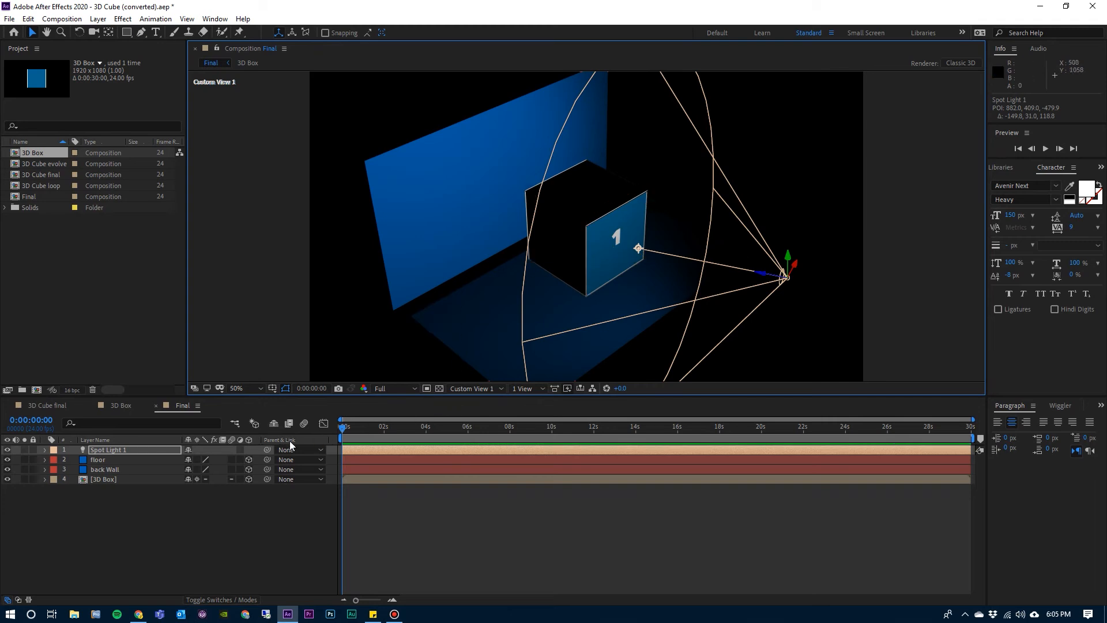
Step: Return to the Active Camera view and set the Final composition's Spotlight Wireframes option to When Selected
left_click(482, 390)
left_click(480, 400)
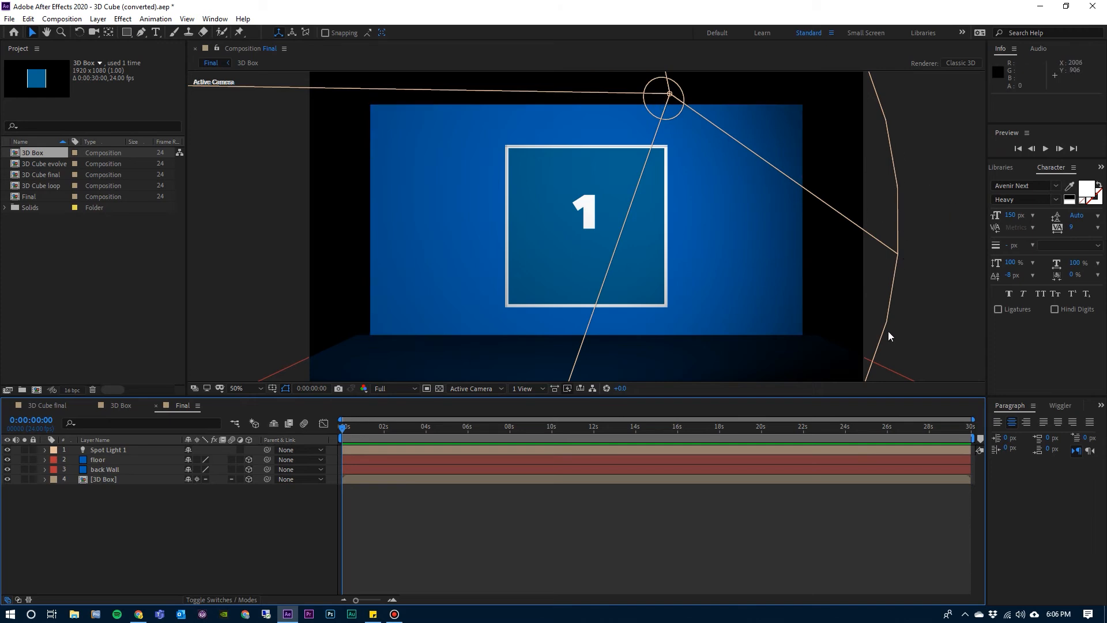
left_click(284, 49)
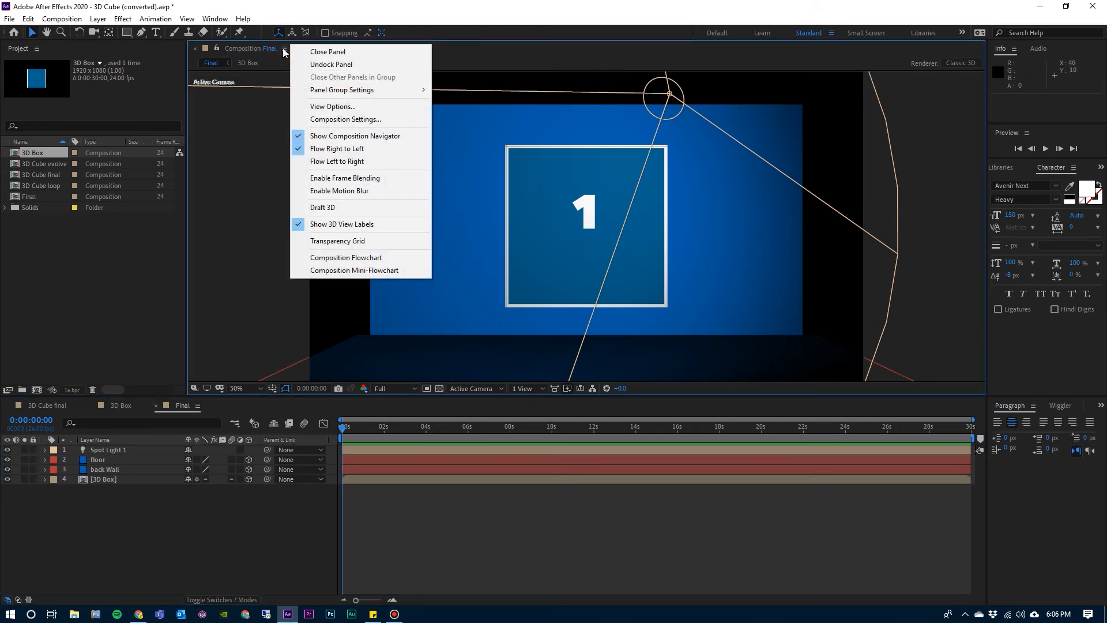
left_click(331, 106)
left_click_drag(110, 9, 504, 93)
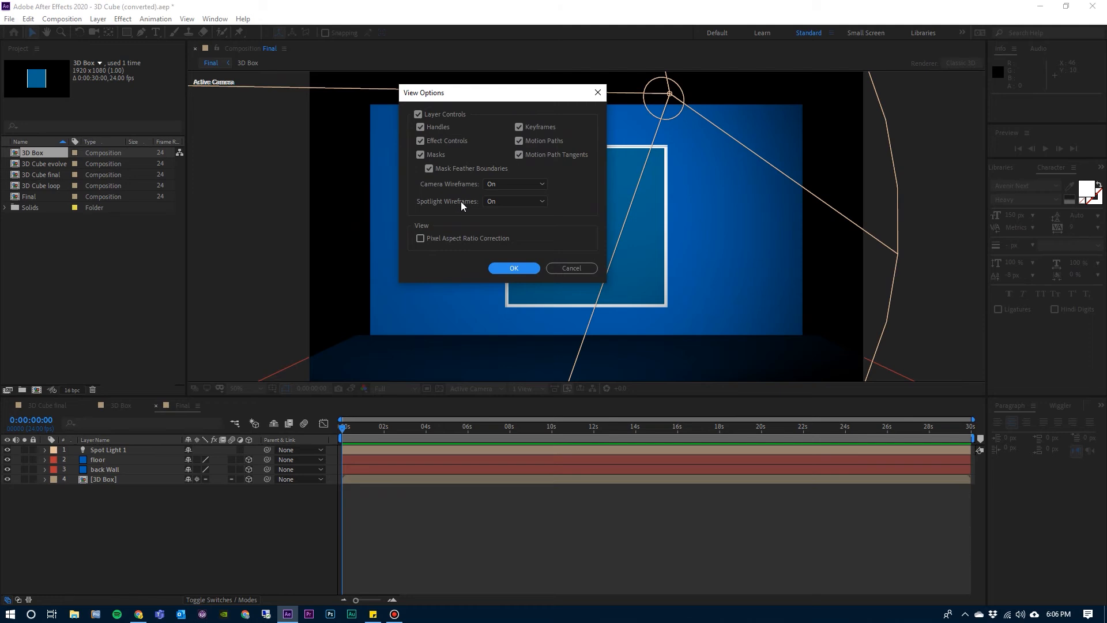
left_click(507, 202)
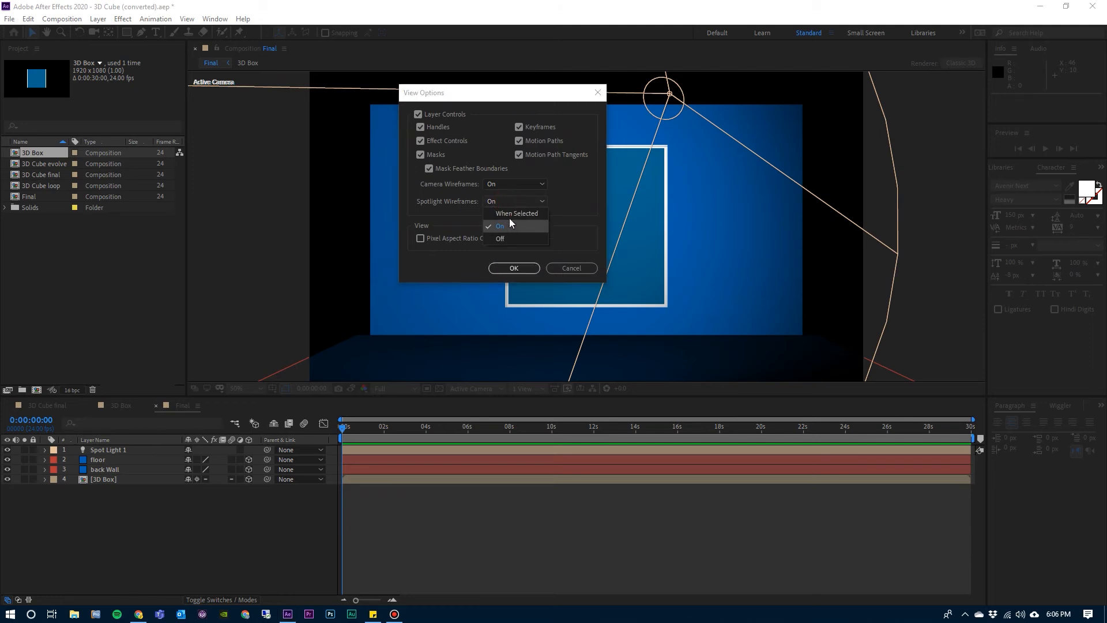
left_click(511, 215)
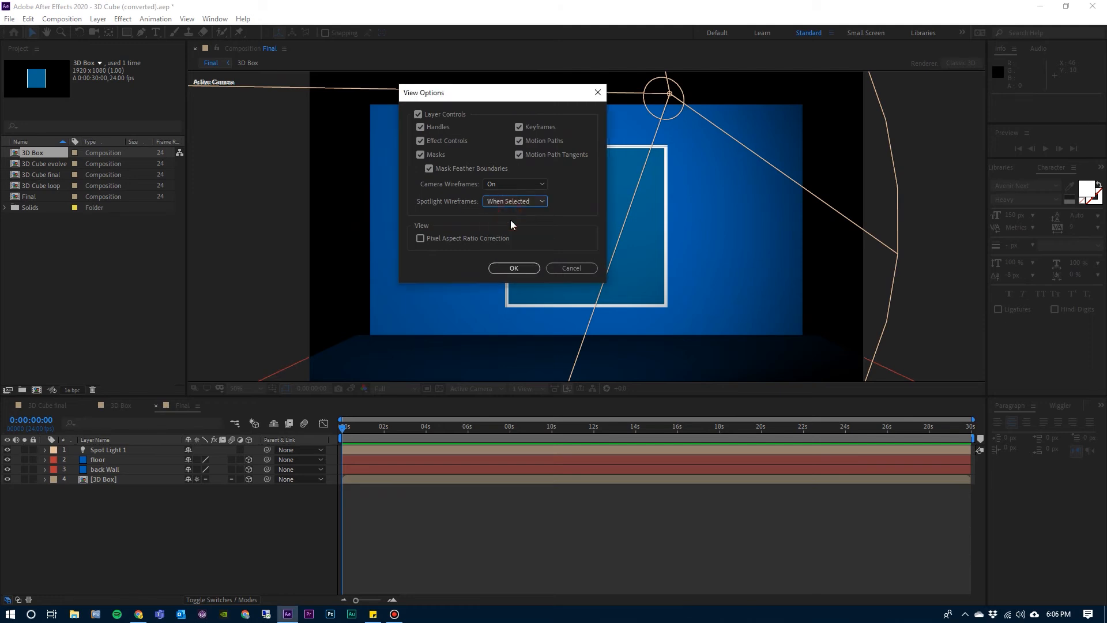
left_click(514, 267)
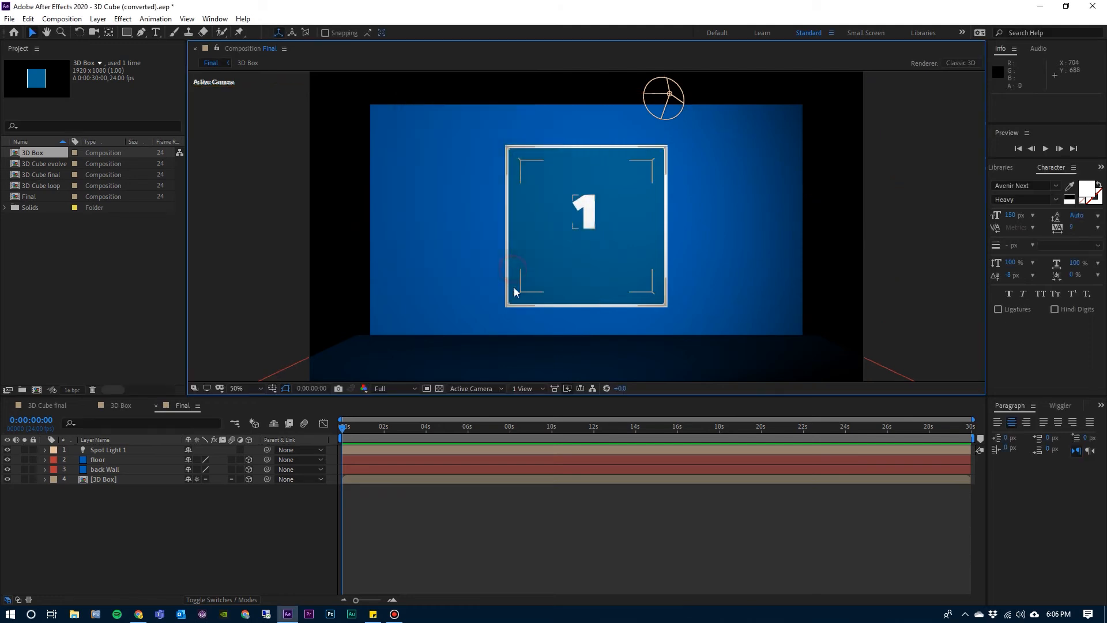
left_click(105, 451)
left_click(152, 533)
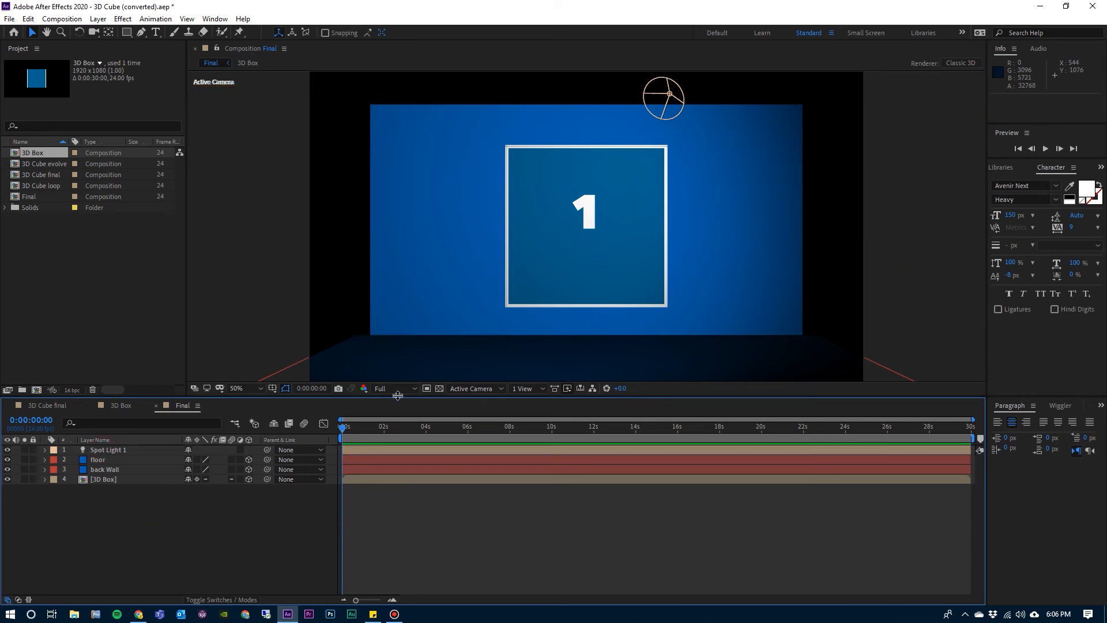
Step: Reveal the rotation properties of the 3D Box layer, try out a rotation change and undo it
left_click(113, 480)
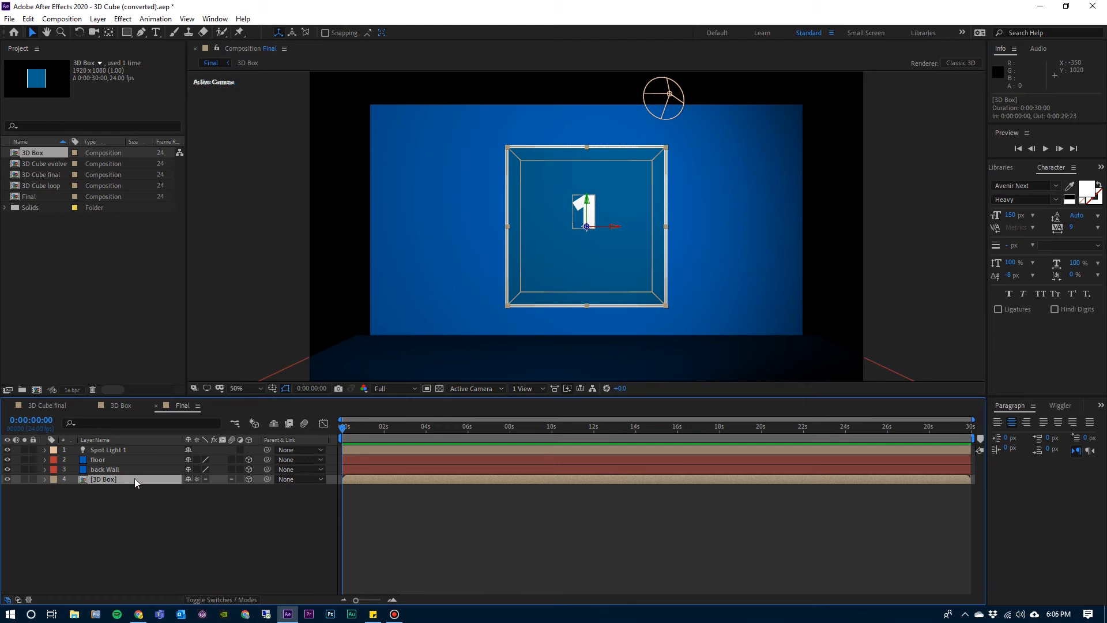
key("r")
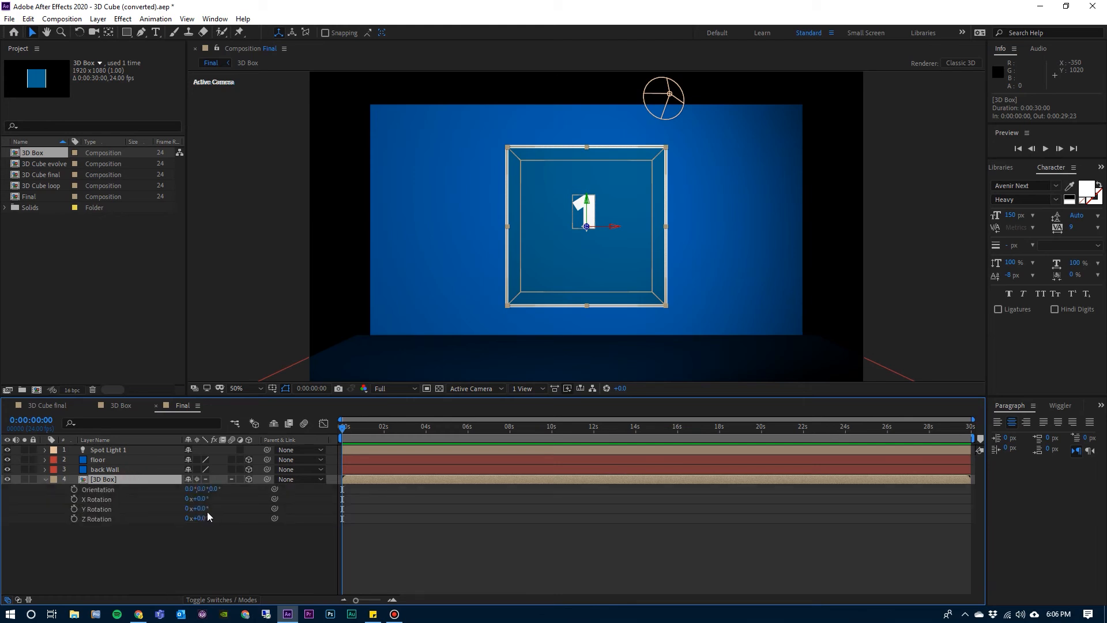
mouse_move(205, 509)
left_mouse_down()
mouse_move(238, 510)
mouse_move(195, 500)
mouse_move(214, 500)
left_mouse_up()
key("ctrl+z")
key("ctrl+z")
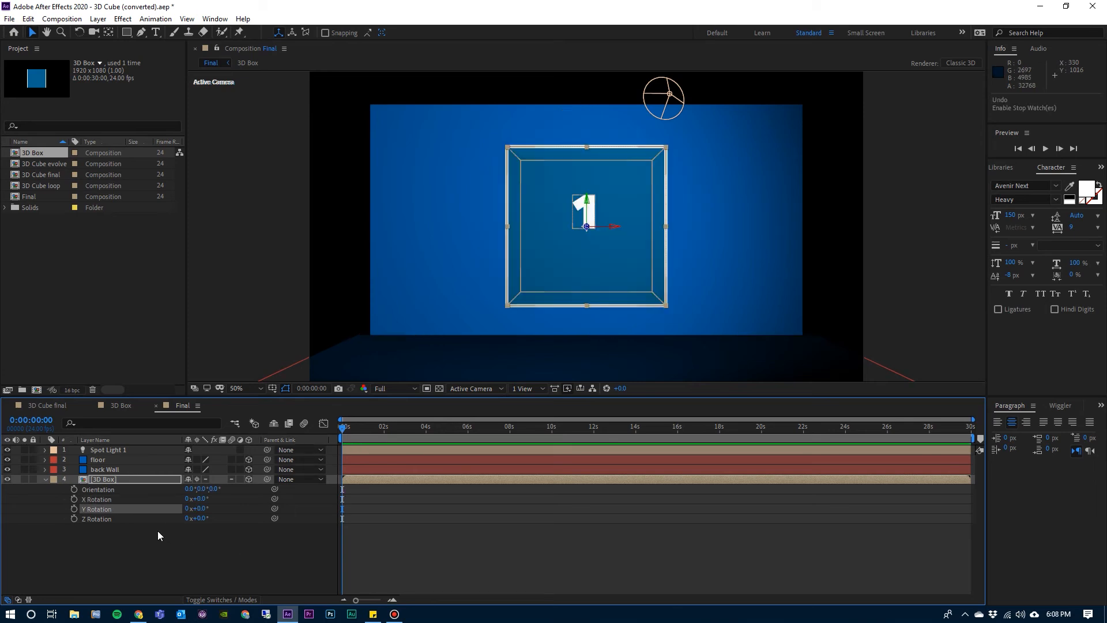
Step: Keyframe the 3D Box layer's X and Y Rotation from 0 at the start to one full revolution at 10 seconds
left_click(74, 499)
left_click(75, 508)
left_click(551, 428)
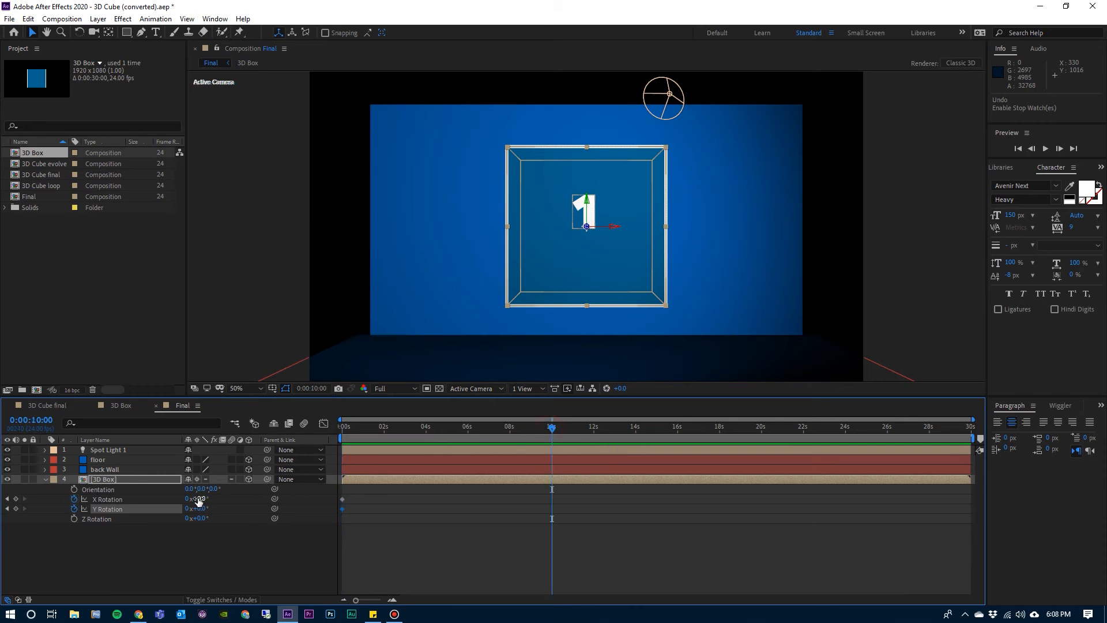
left_click(187, 499)
type("1")
key("Return")
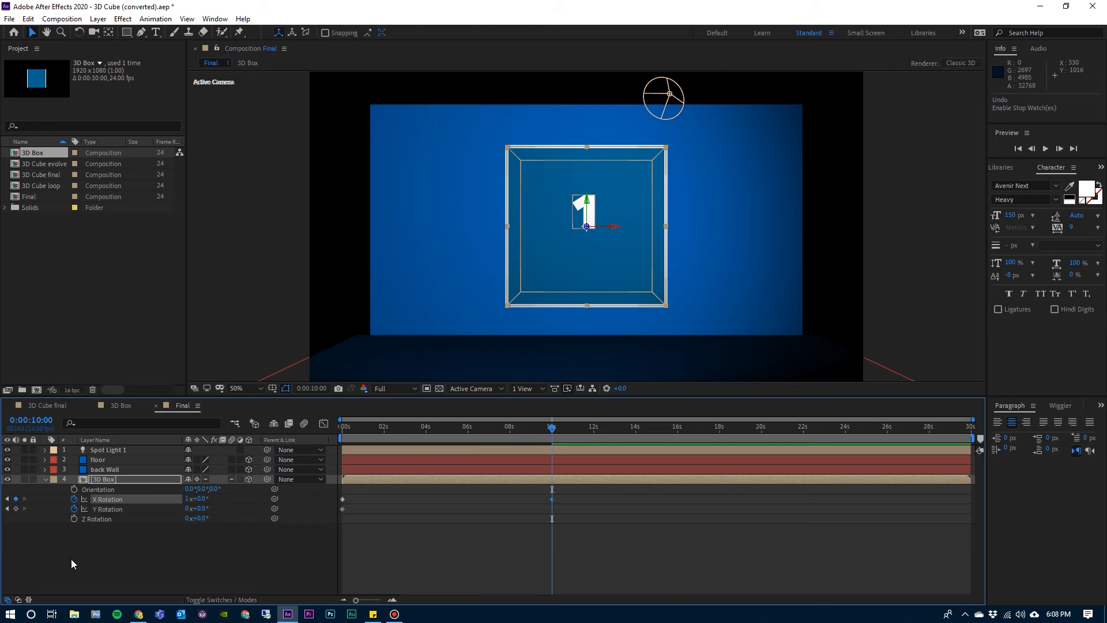
left_click(185, 508)
type("1")
key("Return")
Step: Preview the cube's rotation from the start of the Final composition
left_click_drag(368, 425, 332, 425)
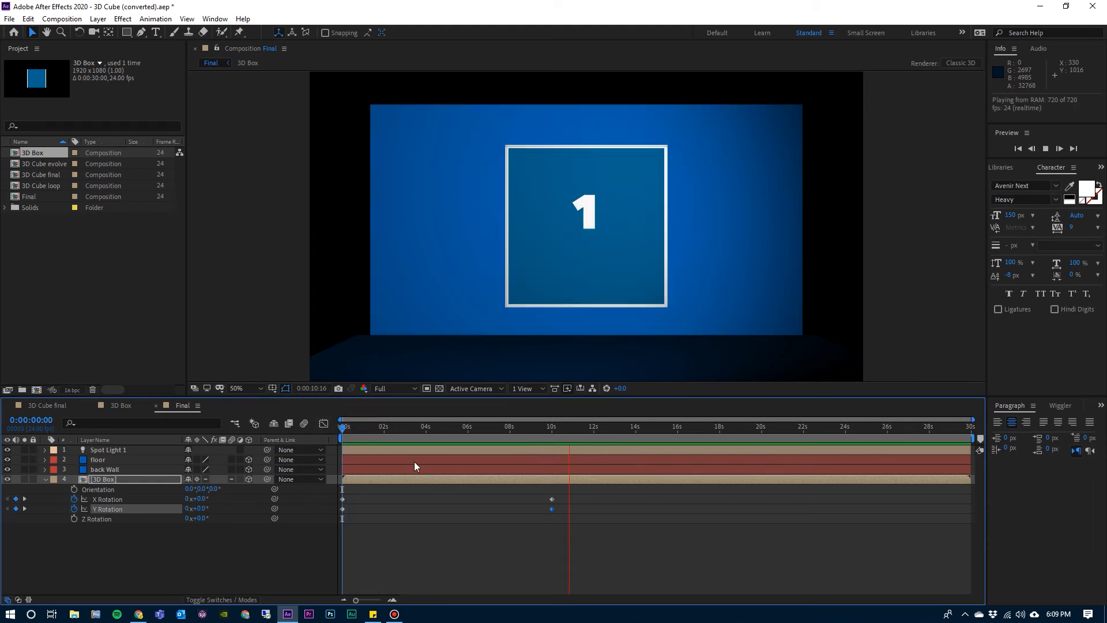
left_click(351, 425)
key("Home")
key("space")
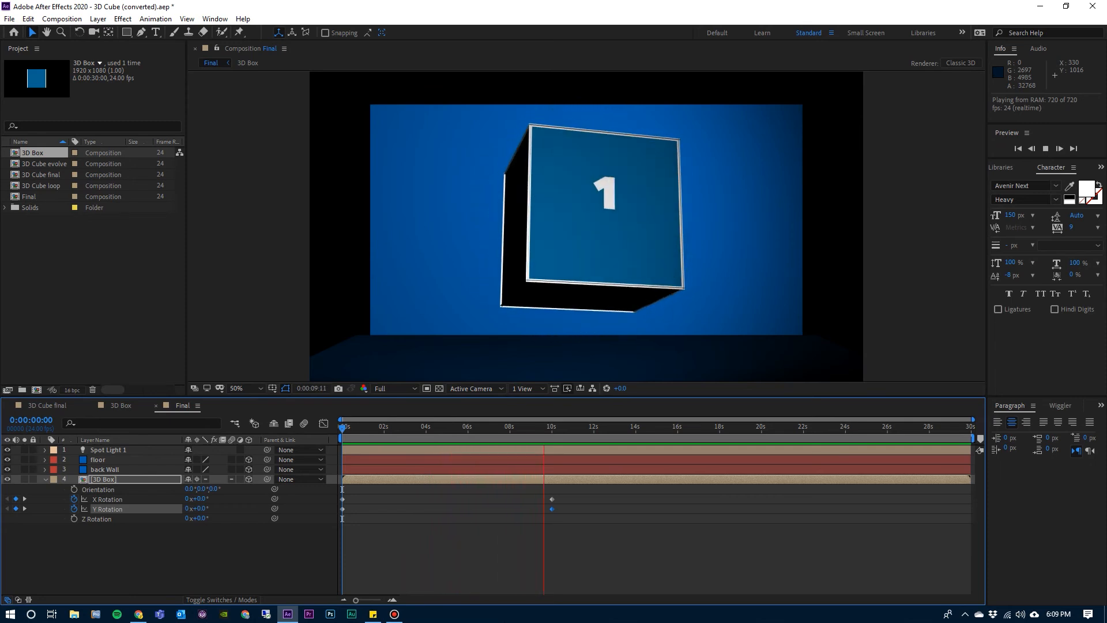
key("space")
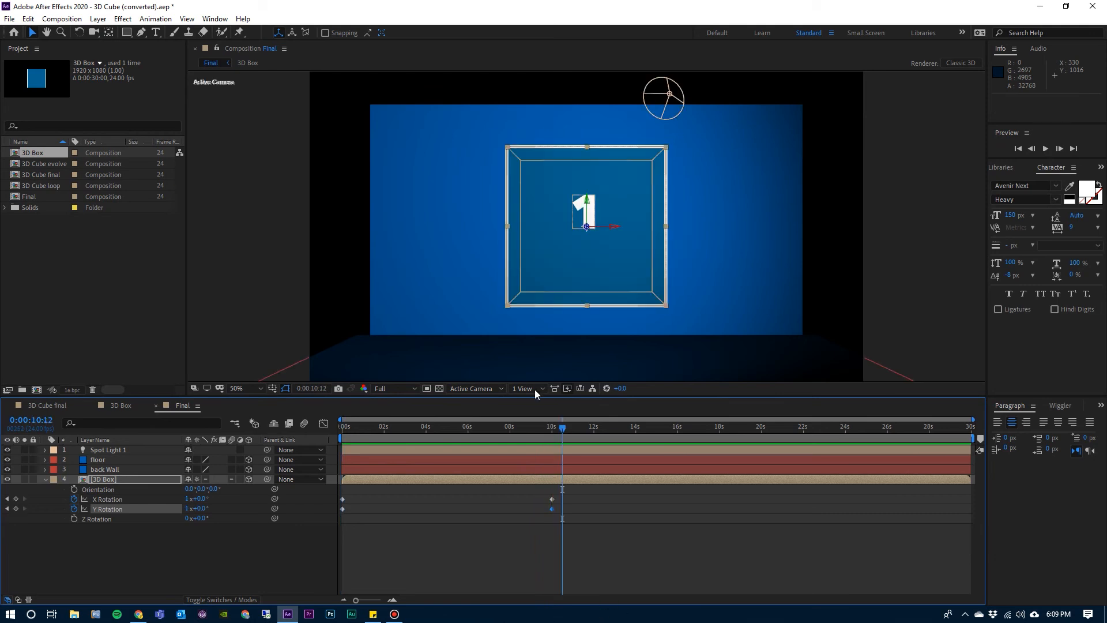
Step: End the work area at 10 seconds and trim the Final composition to the work area
left_click(551, 427)
key("n")
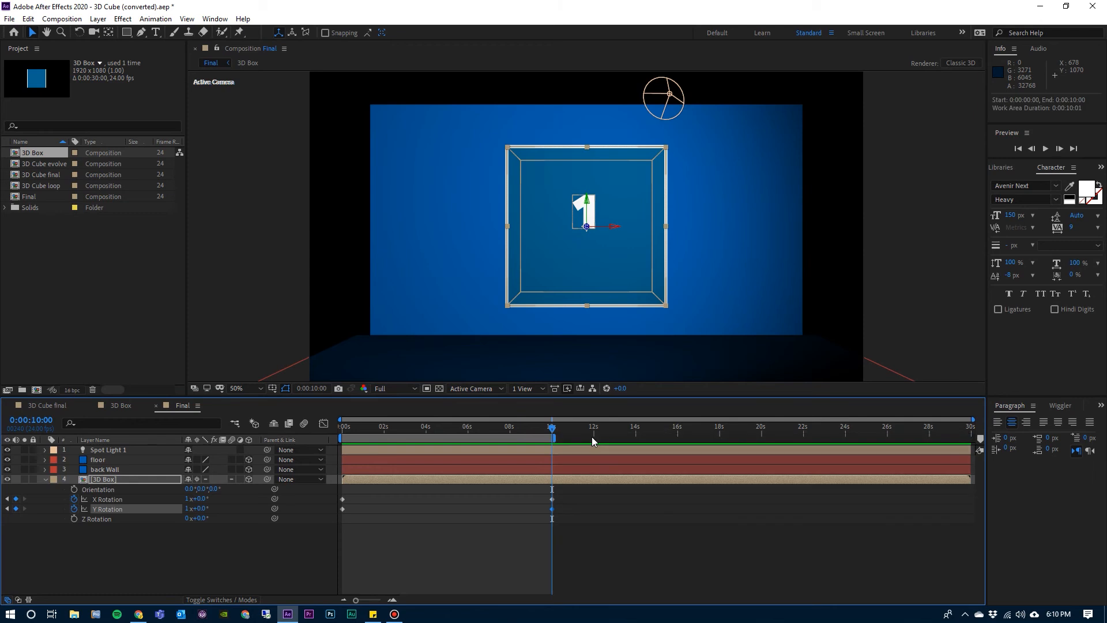
right_click(535, 442)
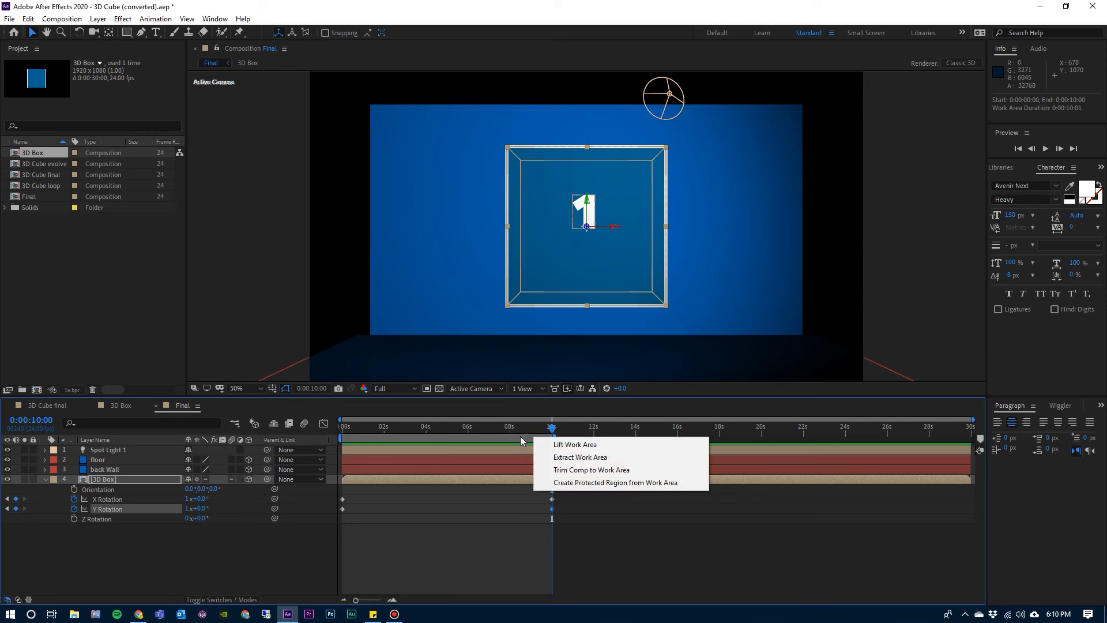
left_click(563, 470)
Step: Play the trimmed composition from the beginning to check the rotation and lighting
left_click_drag(373, 428, 314, 428)
key("space")
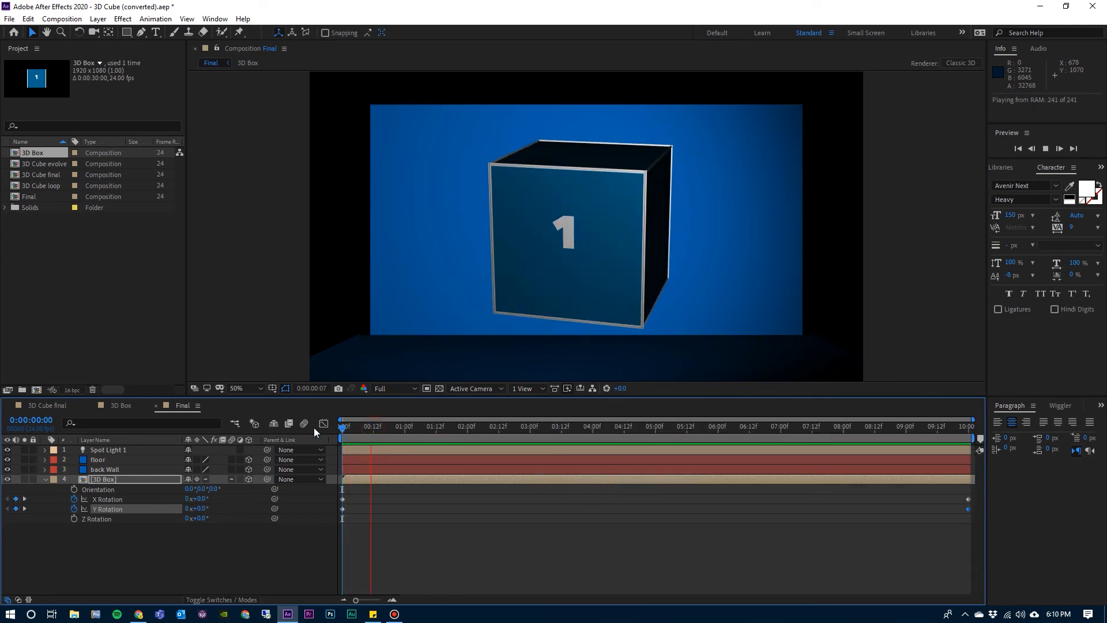
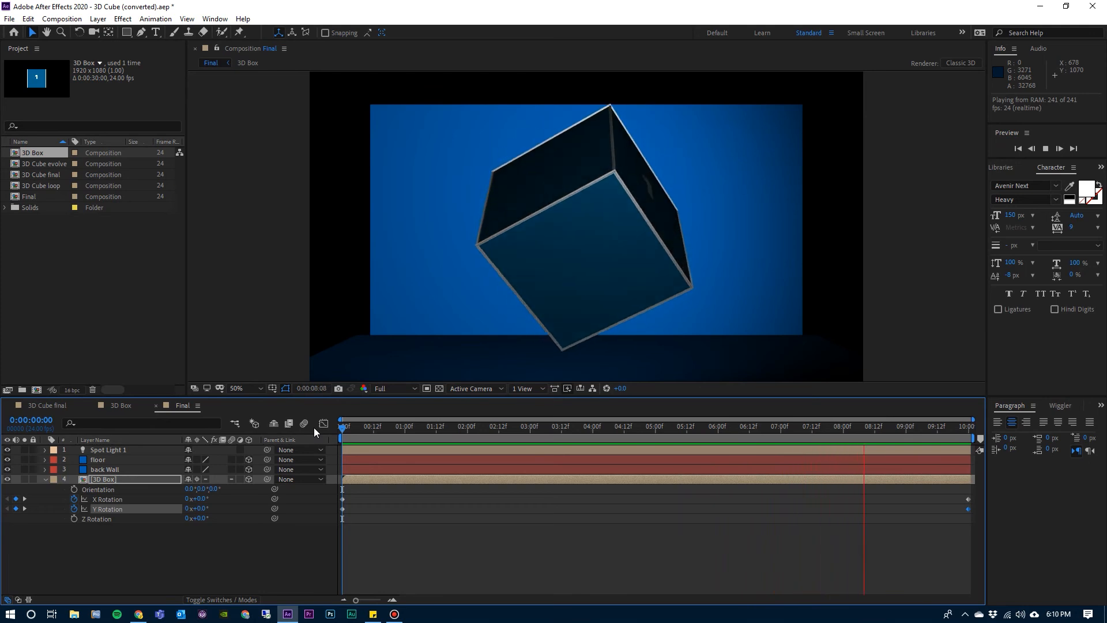
key("space")
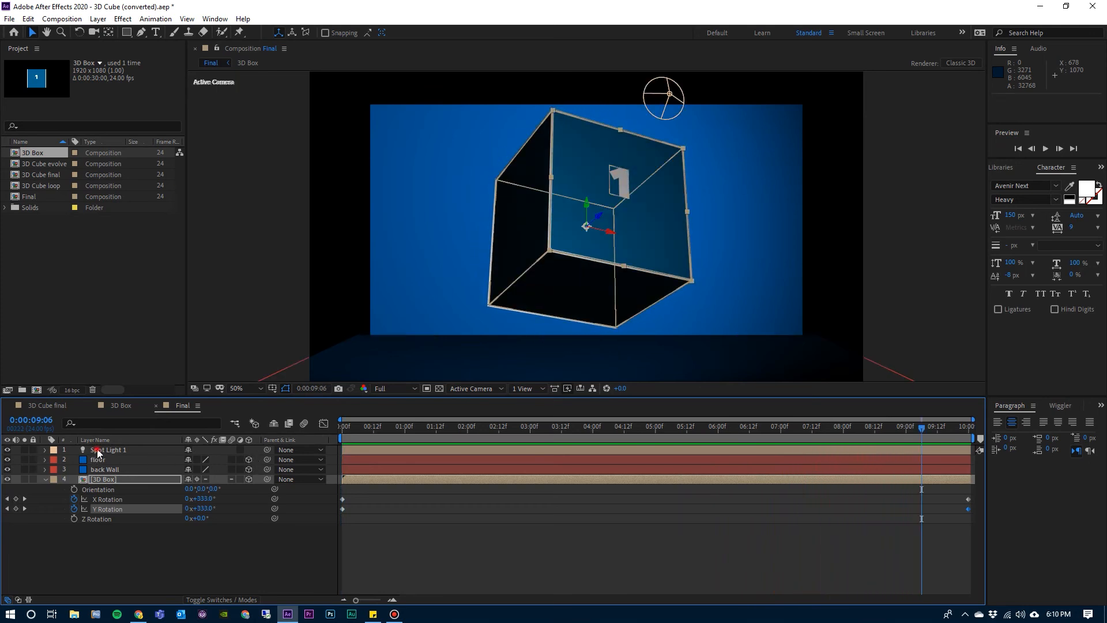
Step: Inspect the spot light's settings and the property groups of the 3D Box layer in Final
left_click(98, 450)
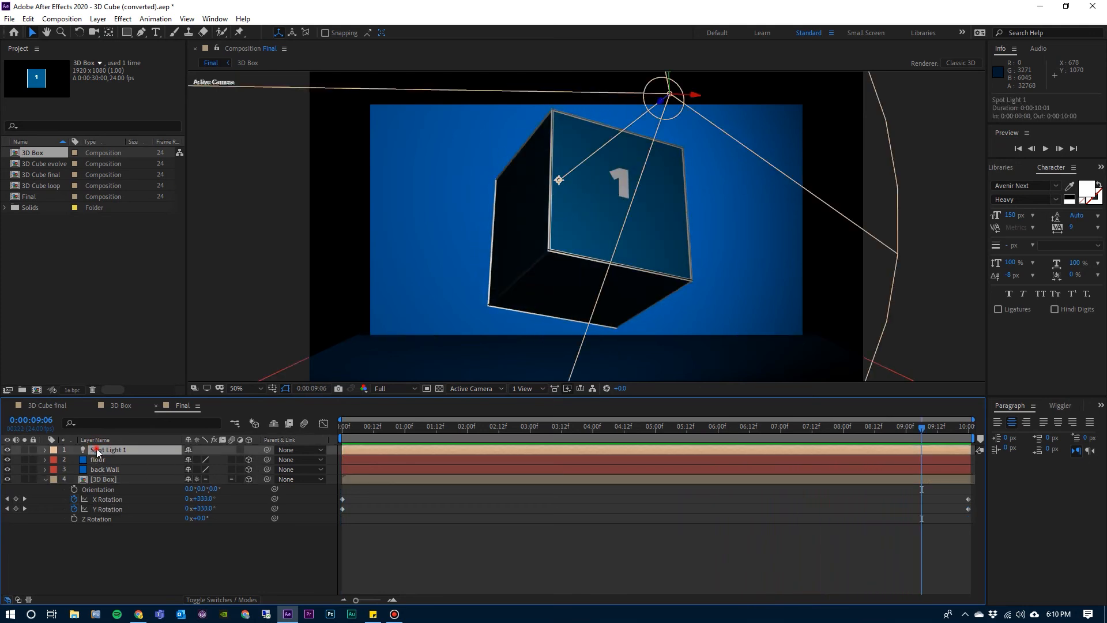
double_click(96, 450)
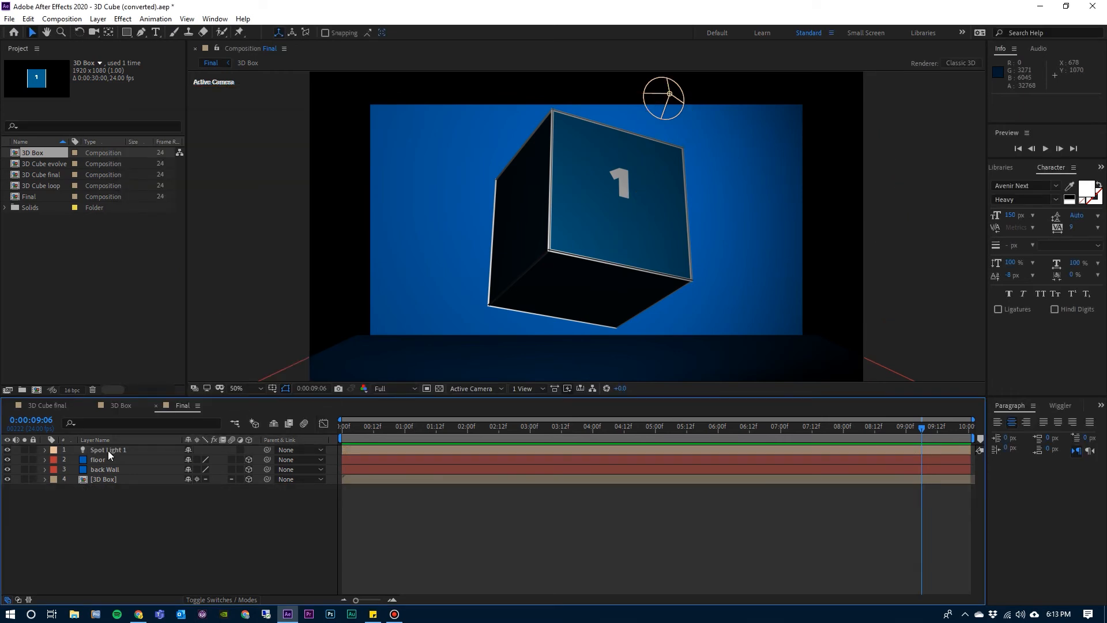
left_click(109, 479)
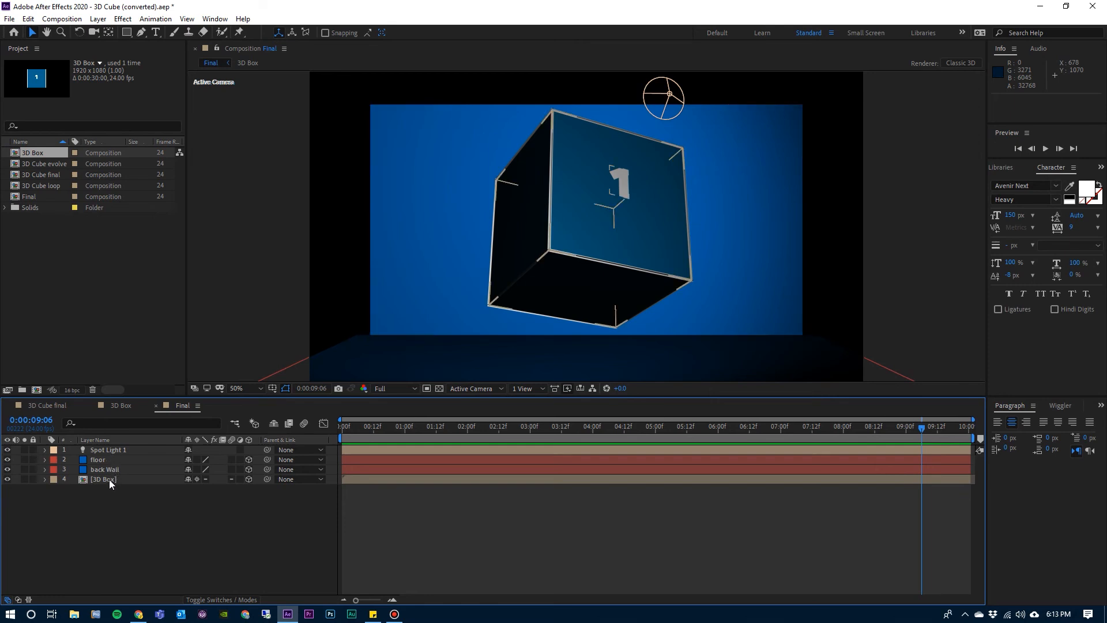
left_click(45, 479)
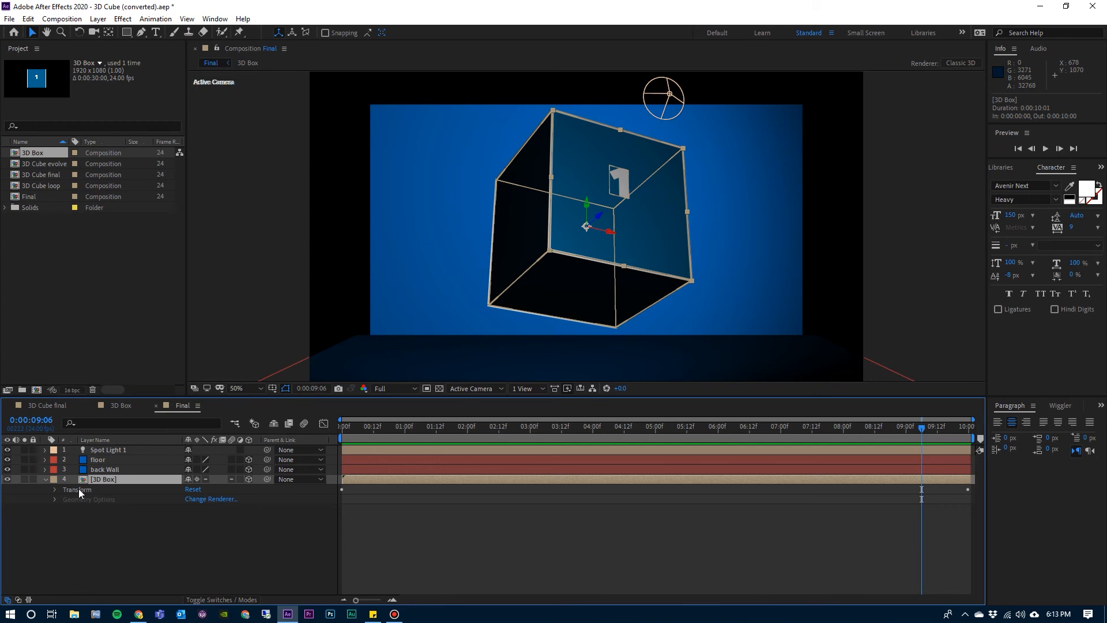
left_click(45, 479)
Step: Open the 3D Box composition from Final and turn on Casts Shadows in the Back layer's material options
double_click(81, 479)
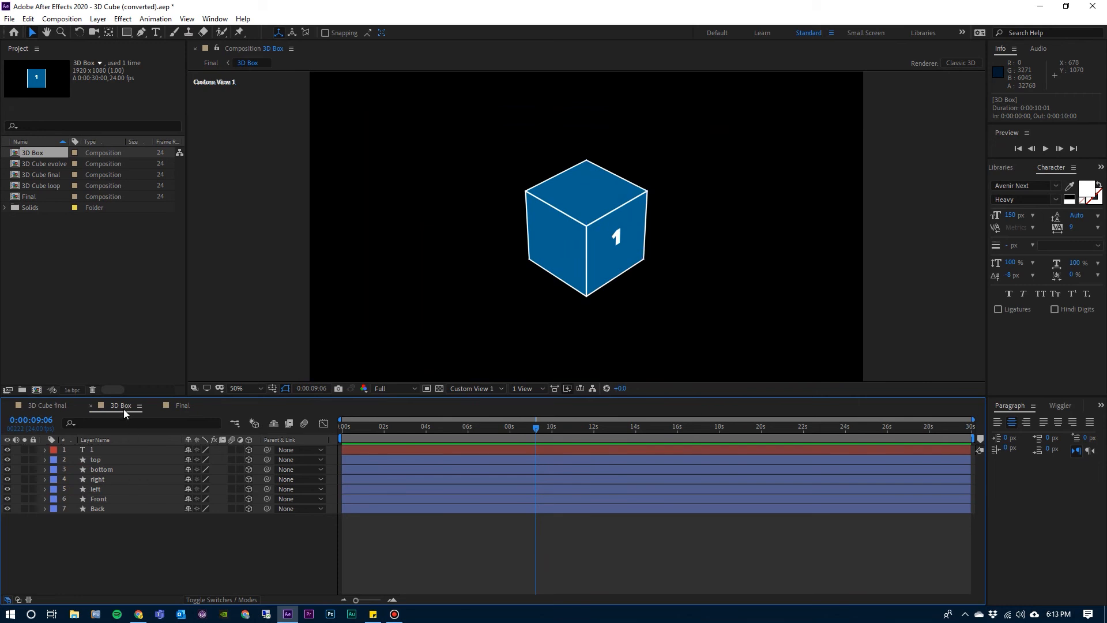
left_click(45, 508)
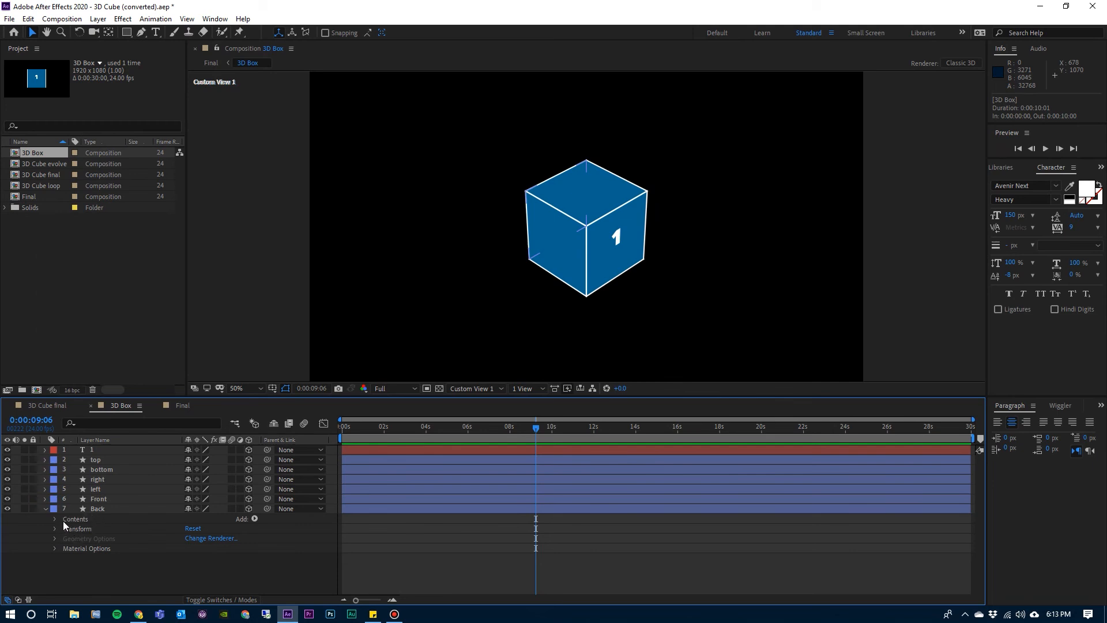
left_click(78, 549)
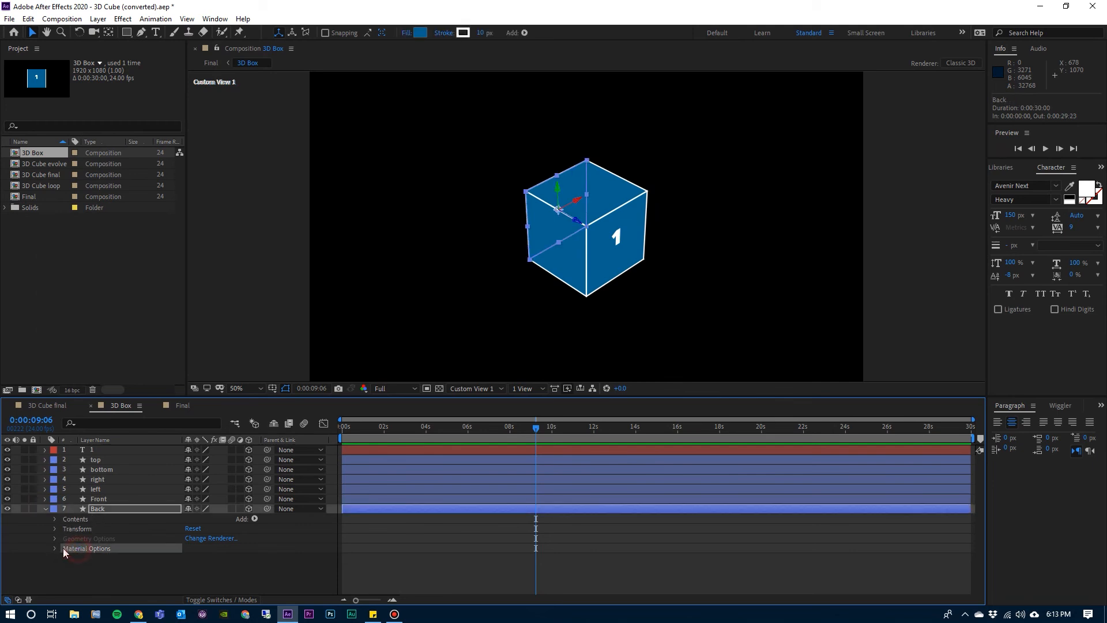
left_click(55, 547)
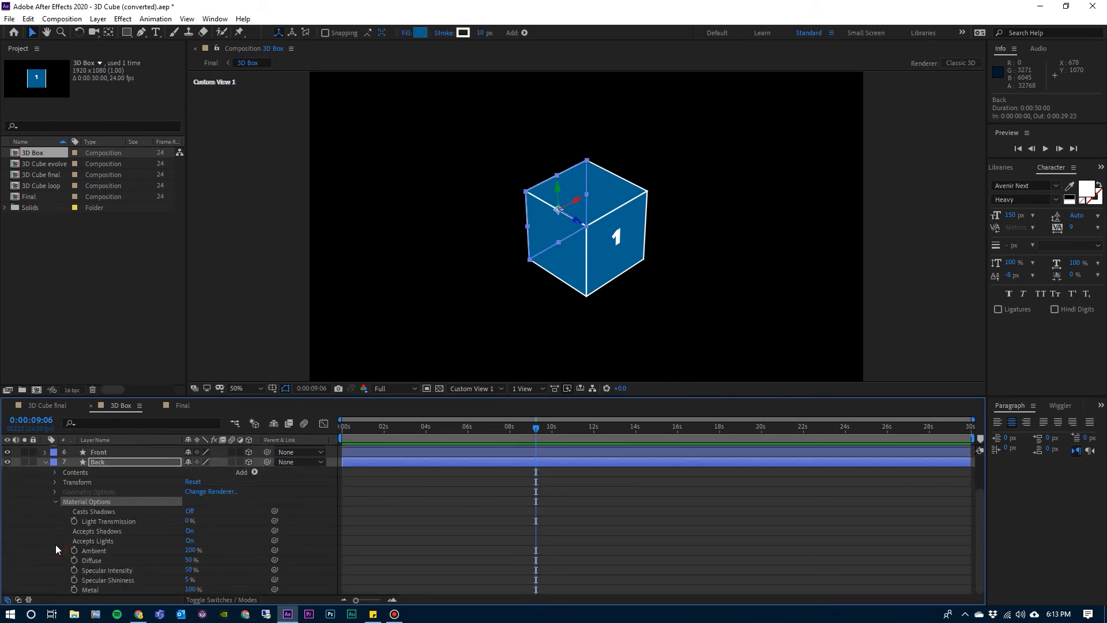
left_click(190, 511)
left_click(125, 512)
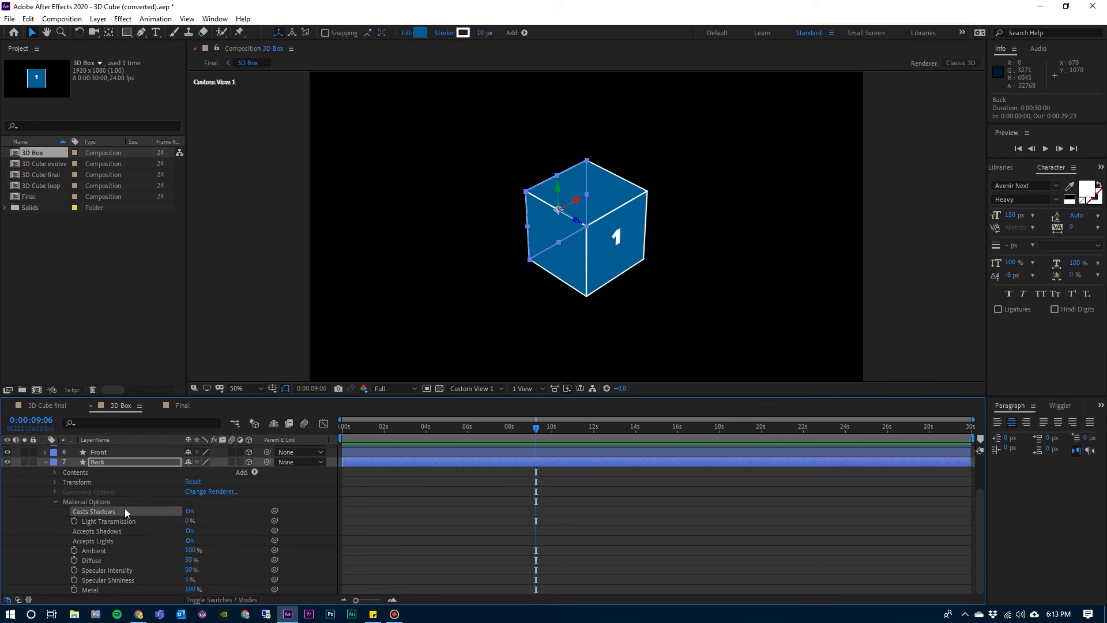
left_click(46, 462)
Step: Turn on Casts Shadows in the Front layer's material options
left_click(45, 499)
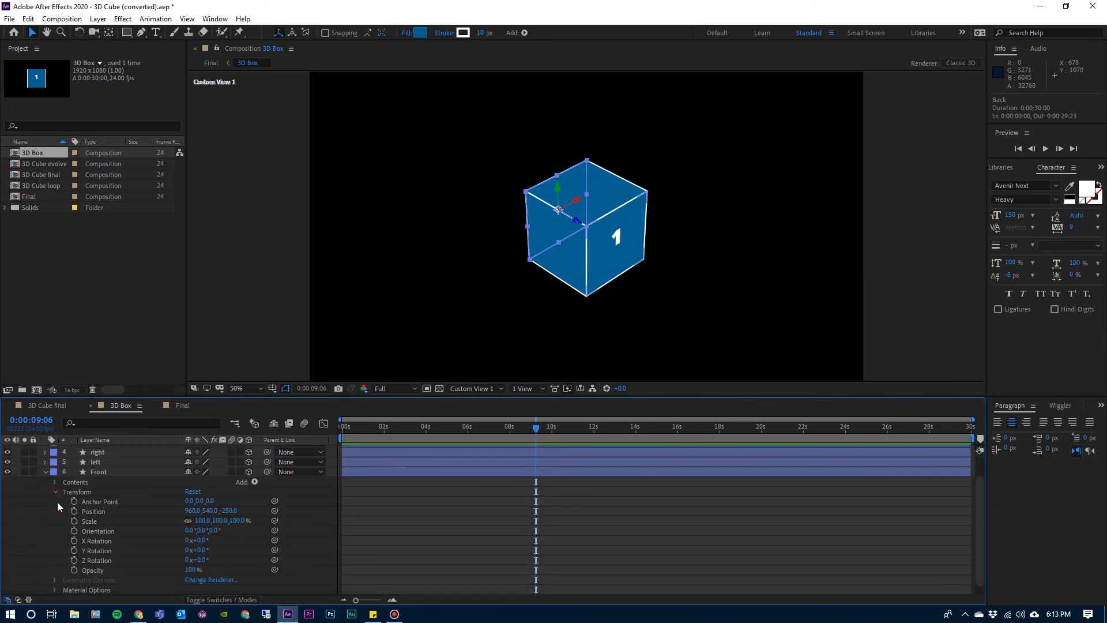
left_click(55, 492)
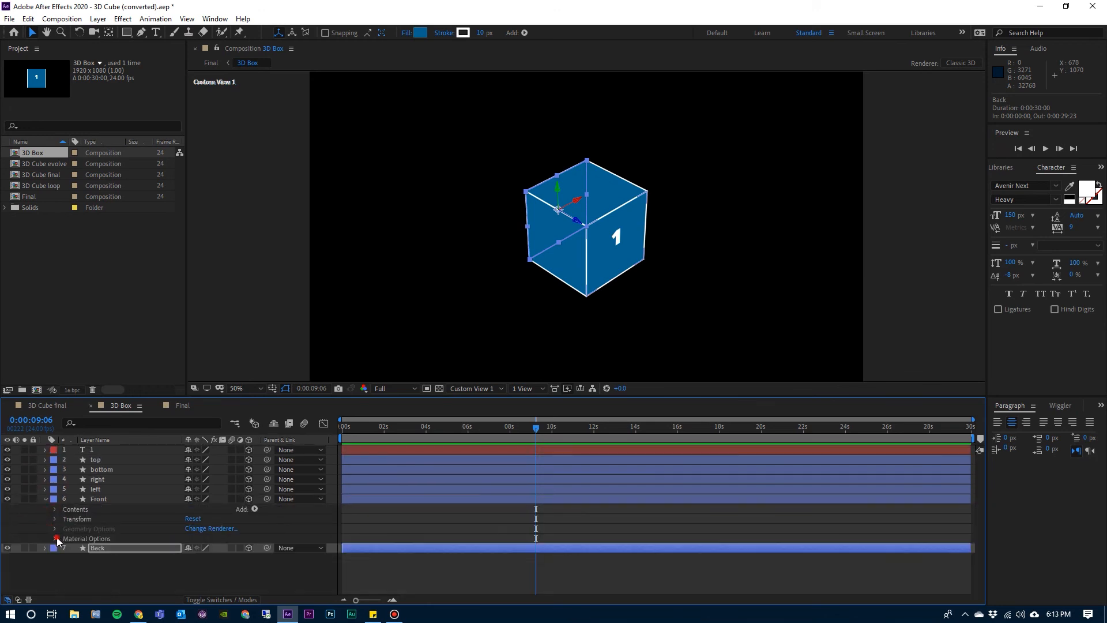
left_click(55, 532)
left_click(189, 511)
left_click(55, 501)
left_click(46, 499)
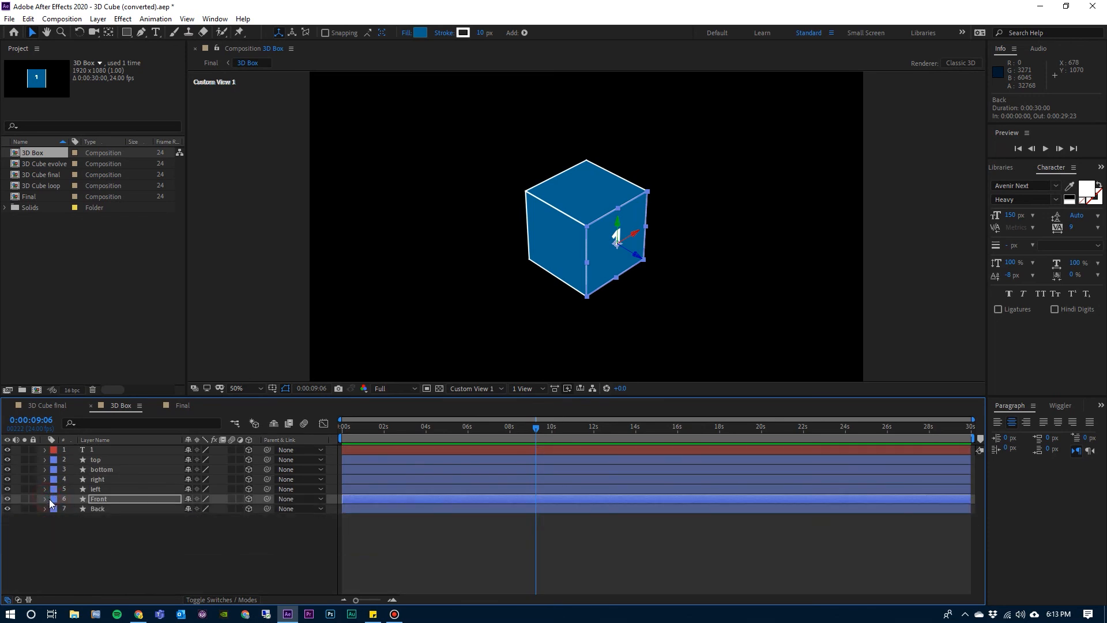
Step: Turn on Casts Shadows in the left layer's material options
left_click(45, 489)
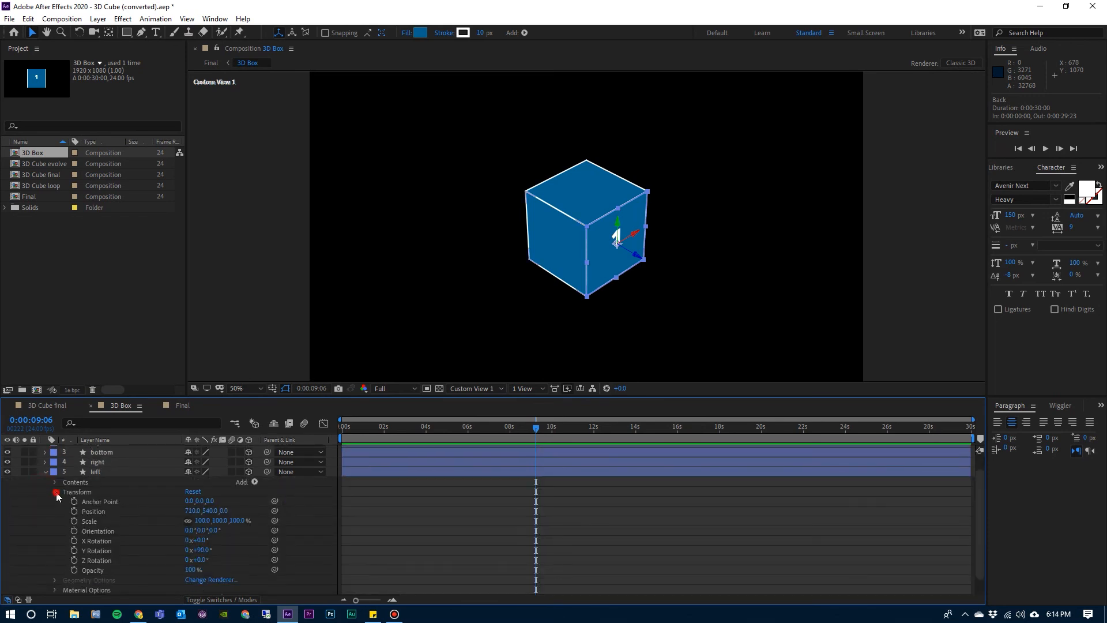
left_click(56, 491)
left_click(55, 528)
left_click(189, 511)
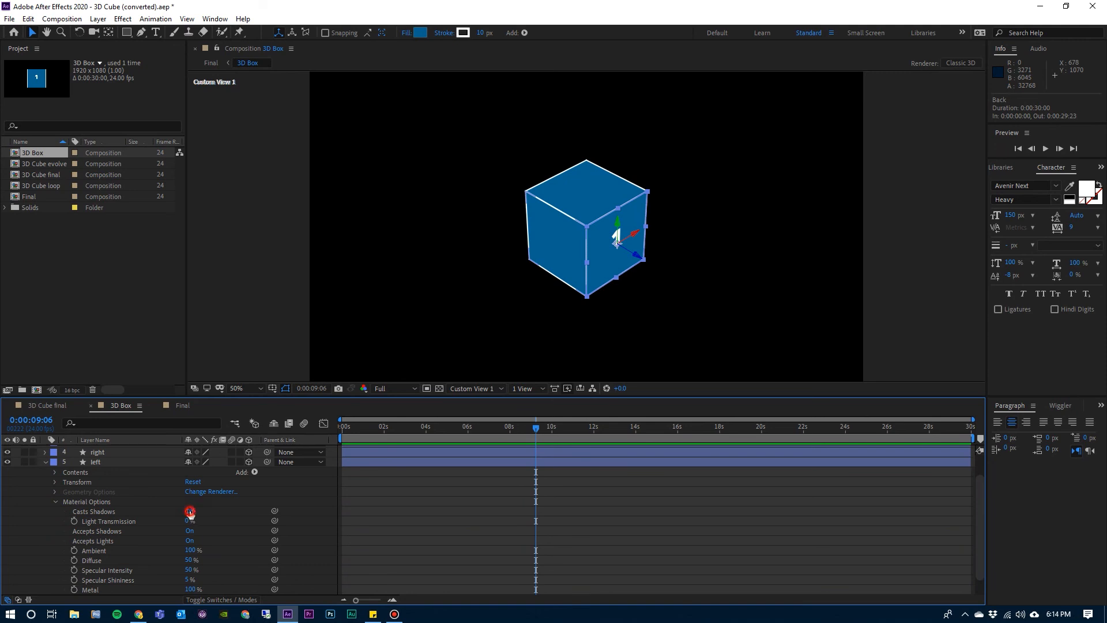
left_click(46, 462)
Step: Turn on Casts Shadows for the remaining cube faces, including the right and top layers
left_click(96, 479)
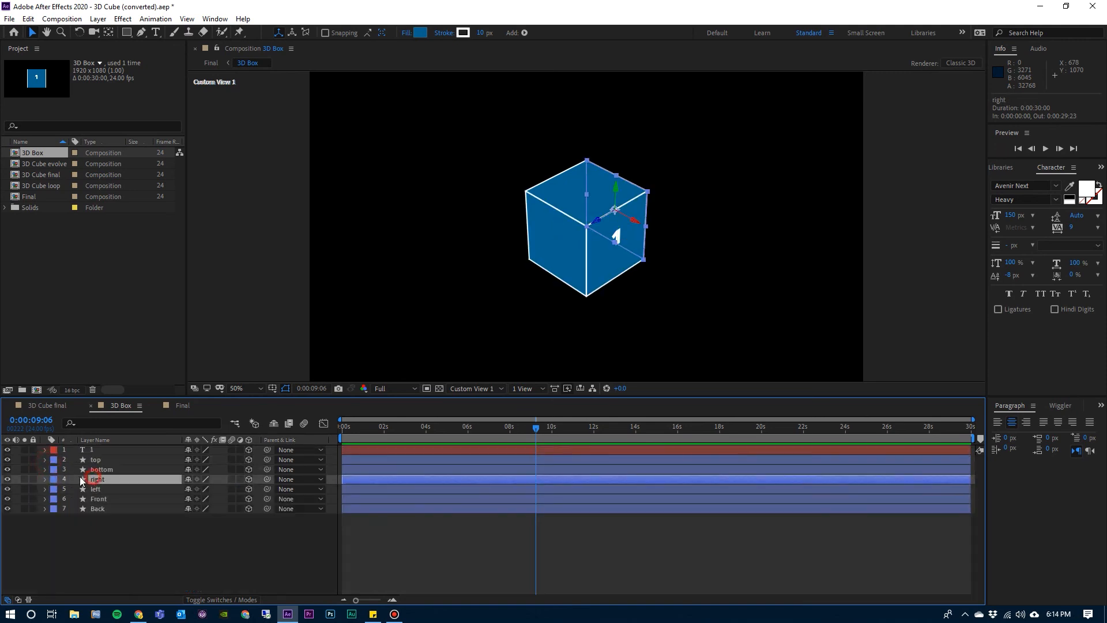
left_click(45, 479)
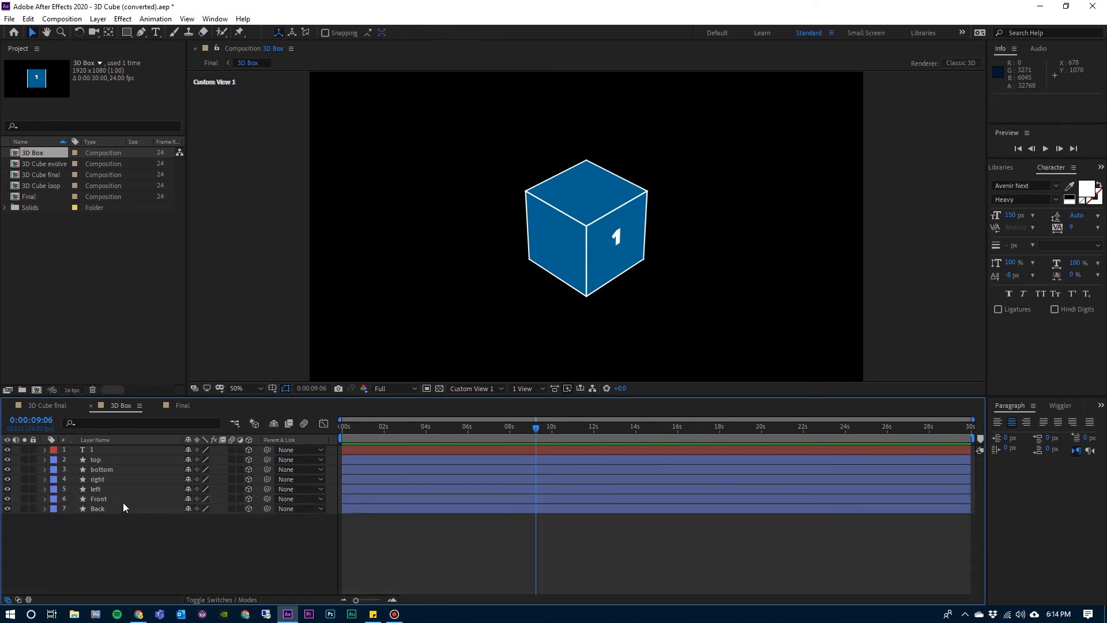
left_click(45, 459)
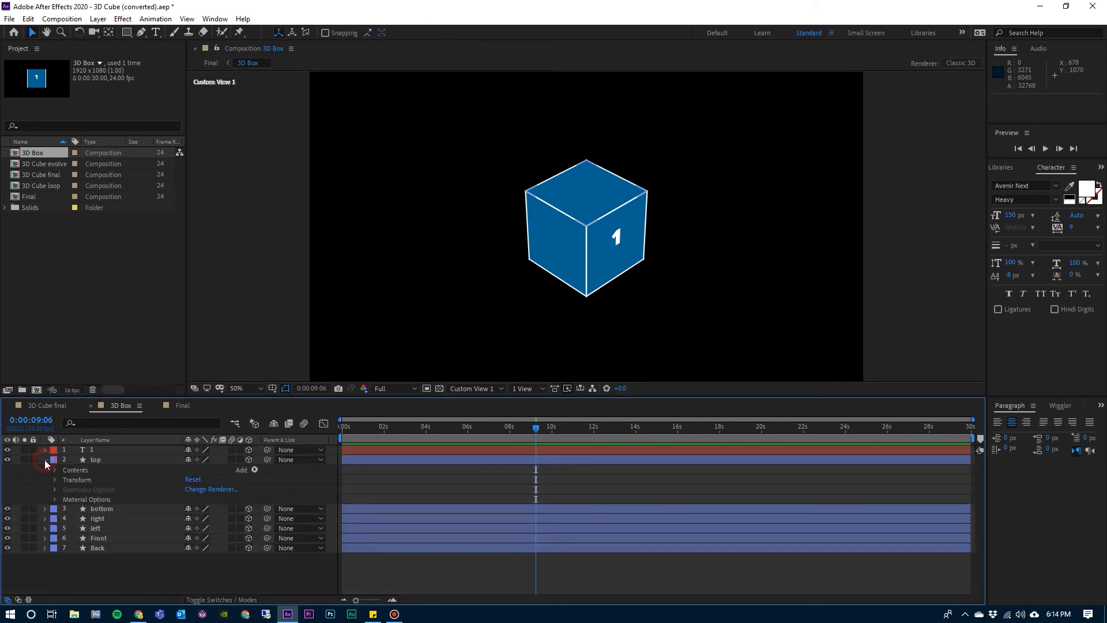
left_click(55, 499)
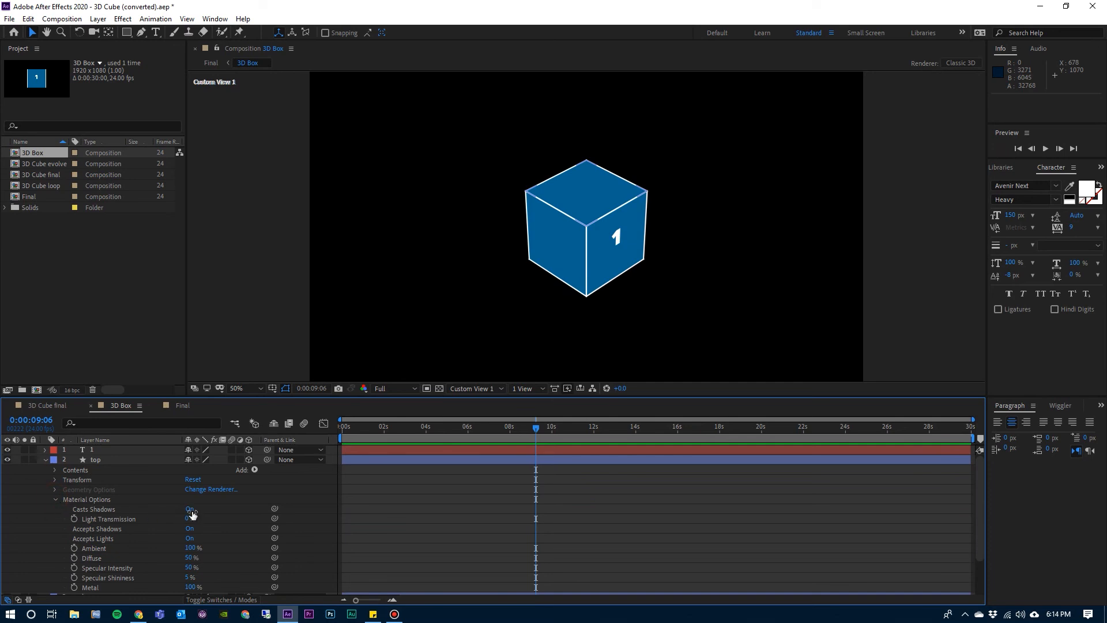
left_click(46, 461)
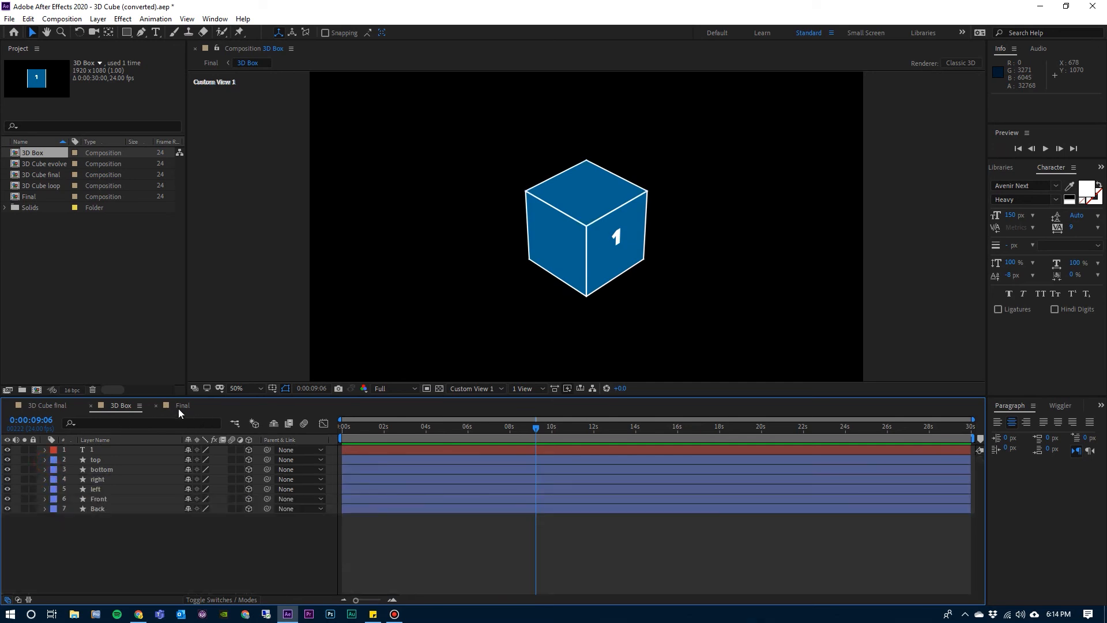
Step: Return to the Final composition and set Spot Light 1's shadow darkness to 50% and shadow diffusion to 113 pixels
left_click(180, 405)
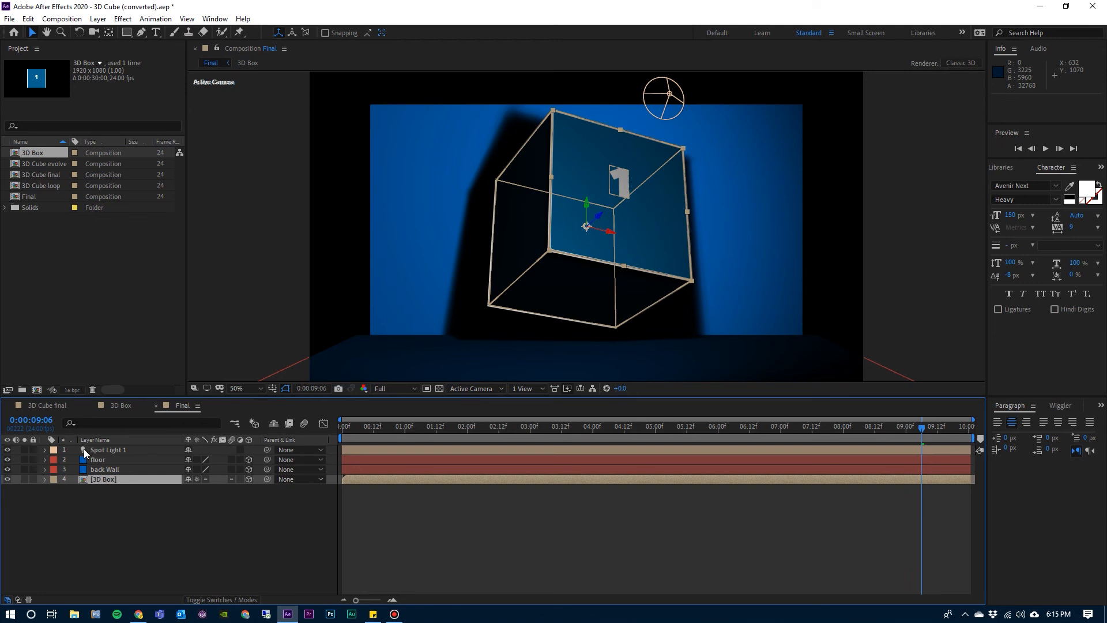
left_click(45, 449)
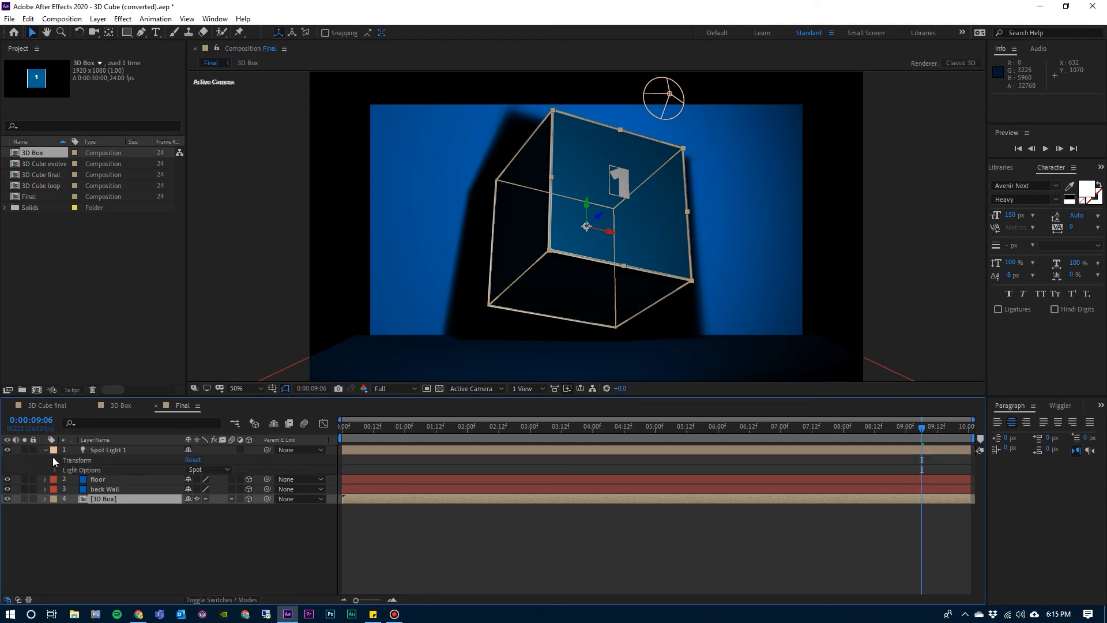
left_click(54, 468)
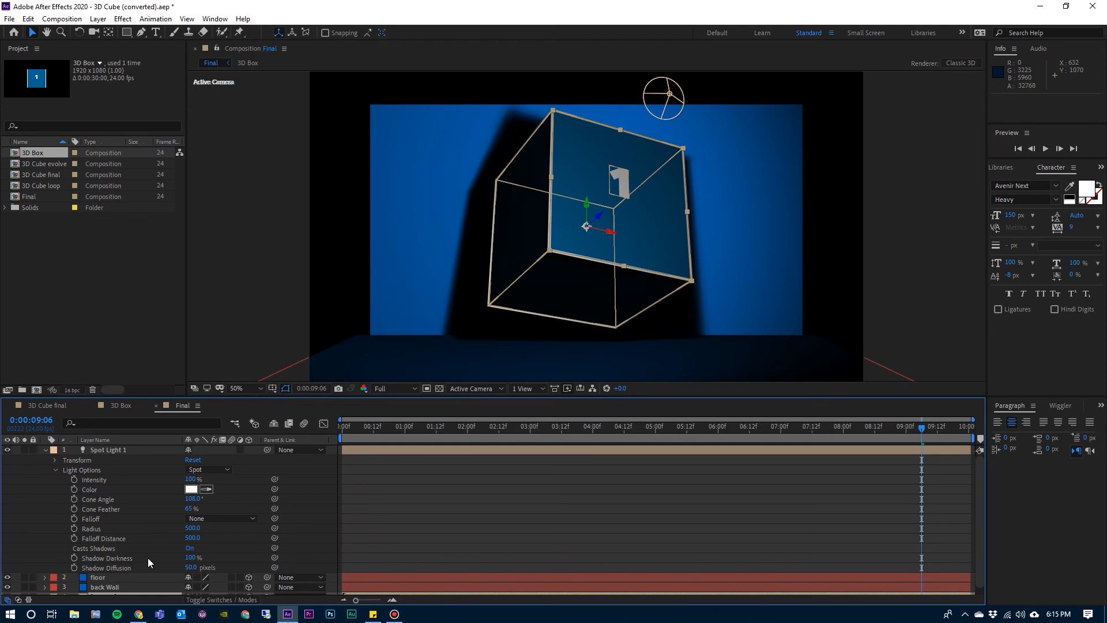
left_click(192, 558)
type("50")
key("Return")
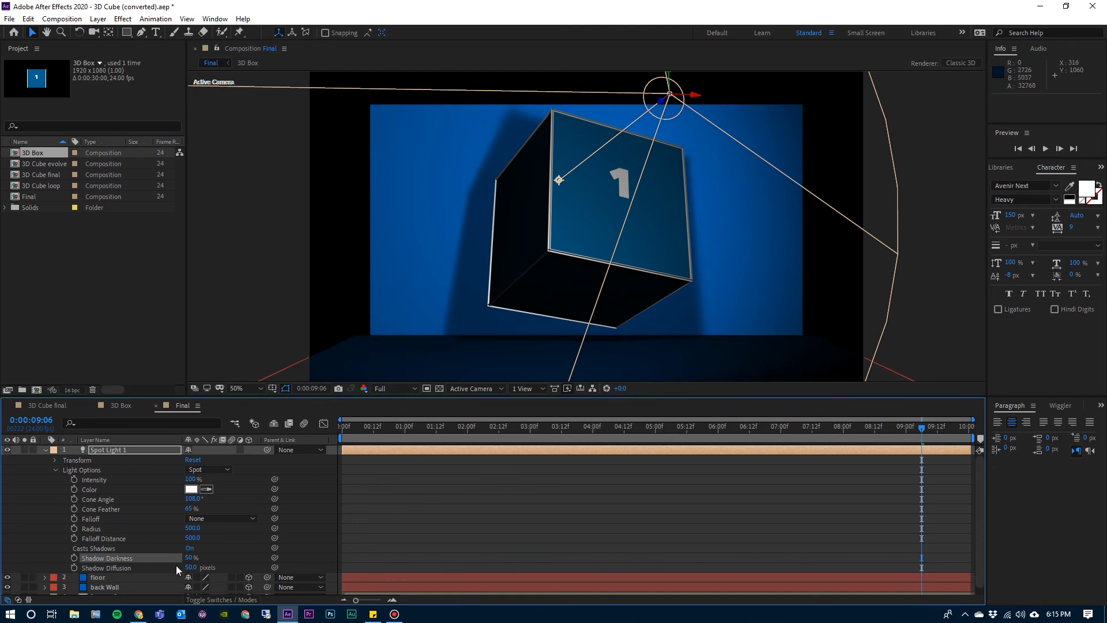
left_click_drag(191, 568, 229, 567)
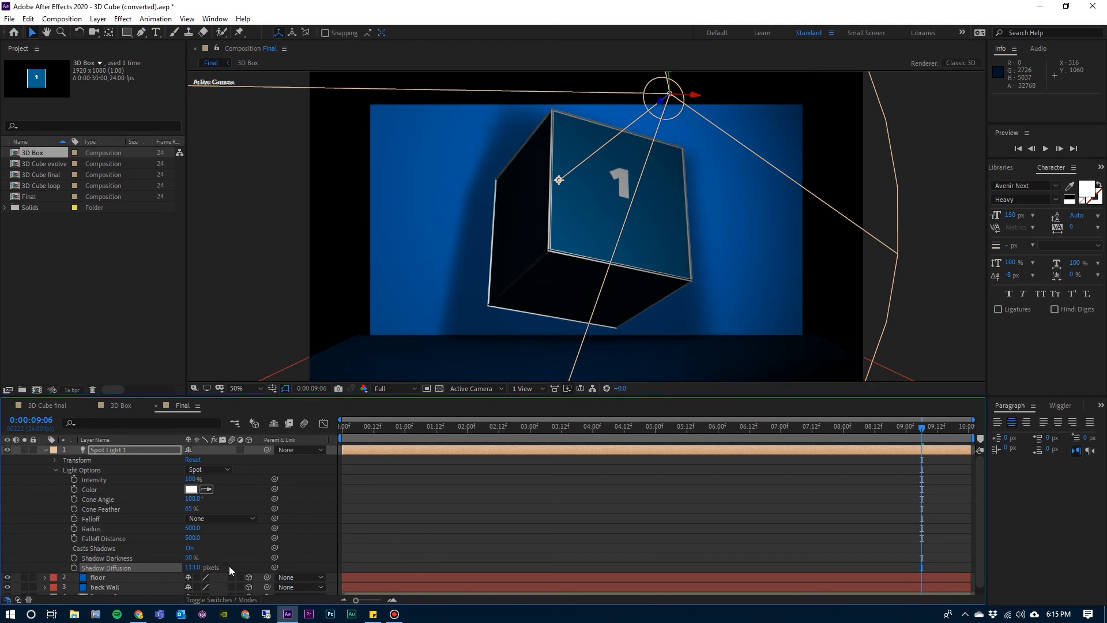
Step: Try a shadow darkness of 25% on Spot Light 1 and undo that change
left_click(197, 558)
type("25")
key("Return")
key("ctrl+z")
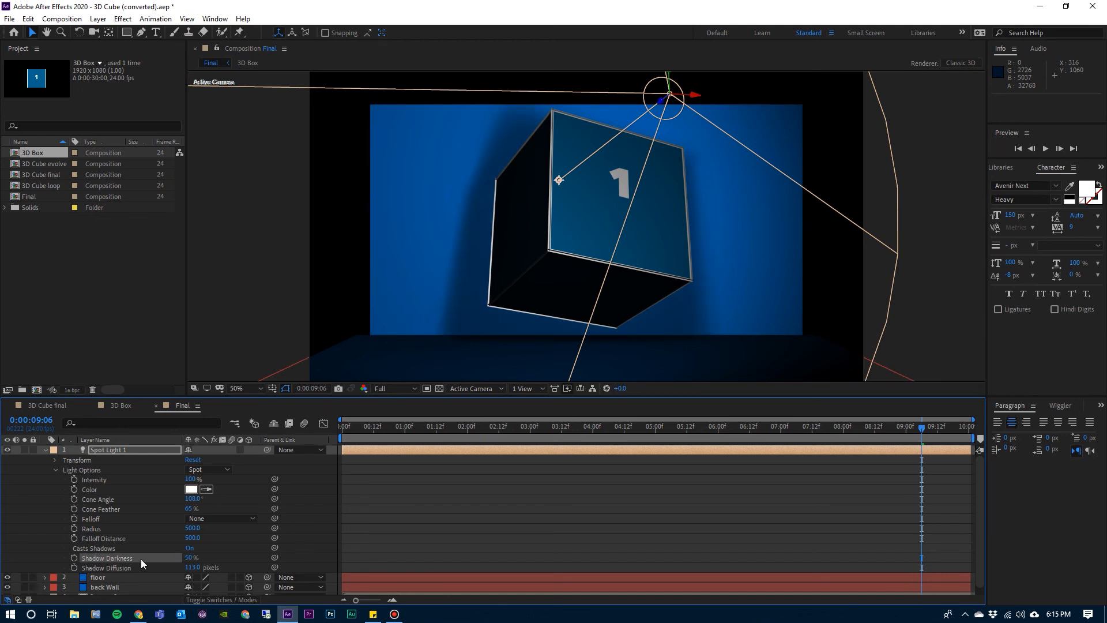
left_click(55, 470)
left_click(47, 450)
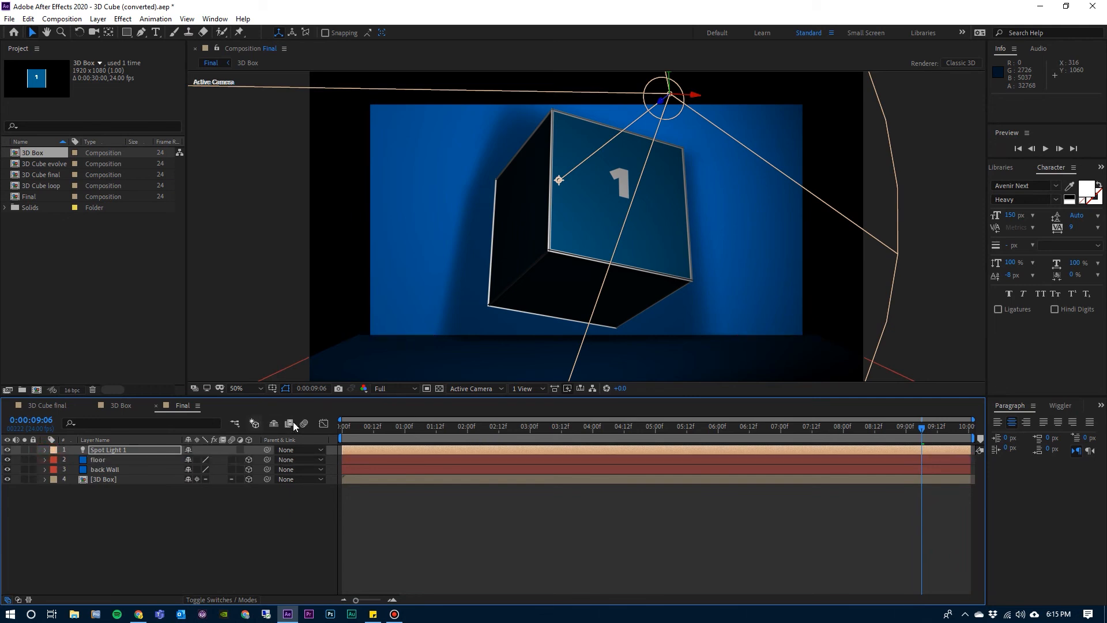
Step: Play the Final composition from the beginning to check the cube's softened shadow
left_click(347, 434)
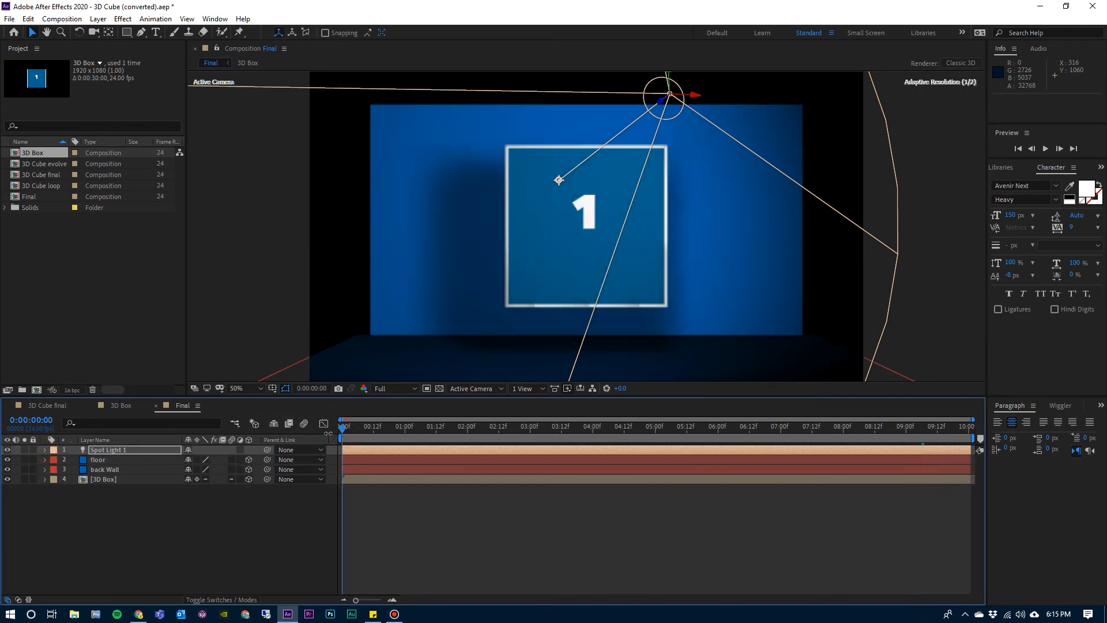
left_click(275, 515)
key("space")
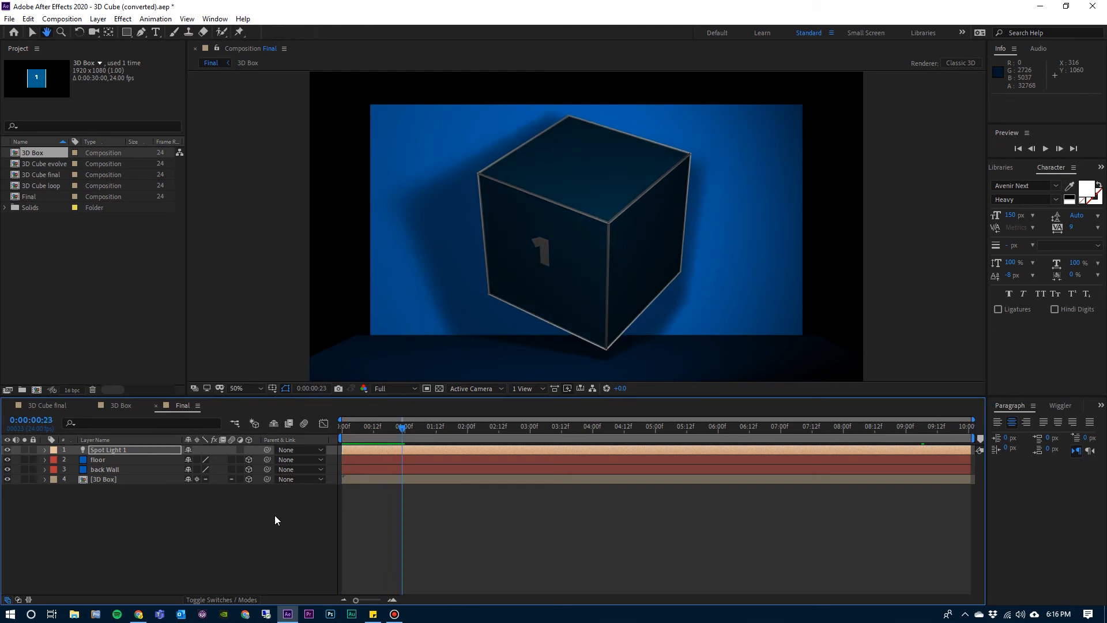
key("space")
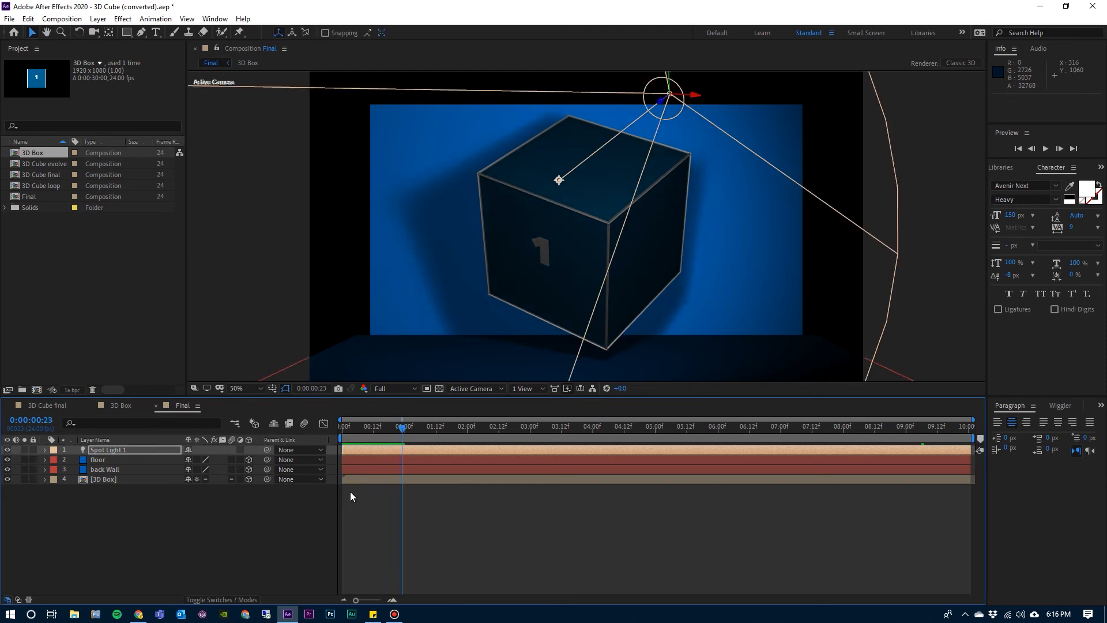
Step: Lower the preview resolution to Half and play the Final composition from its first frame
left_click(392, 389)
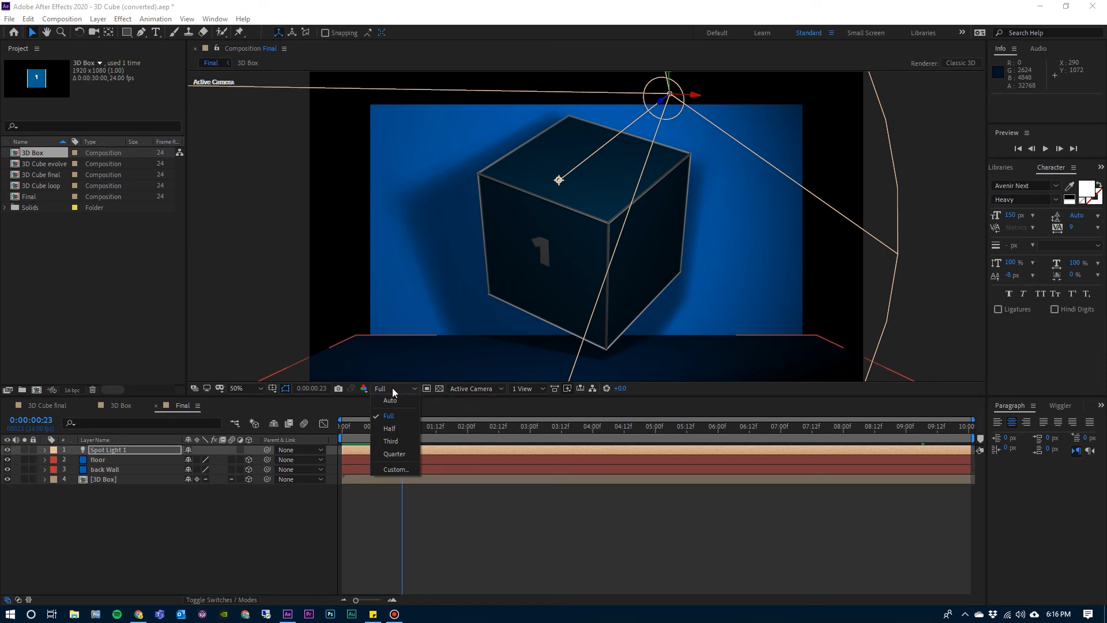
left_click(394, 430)
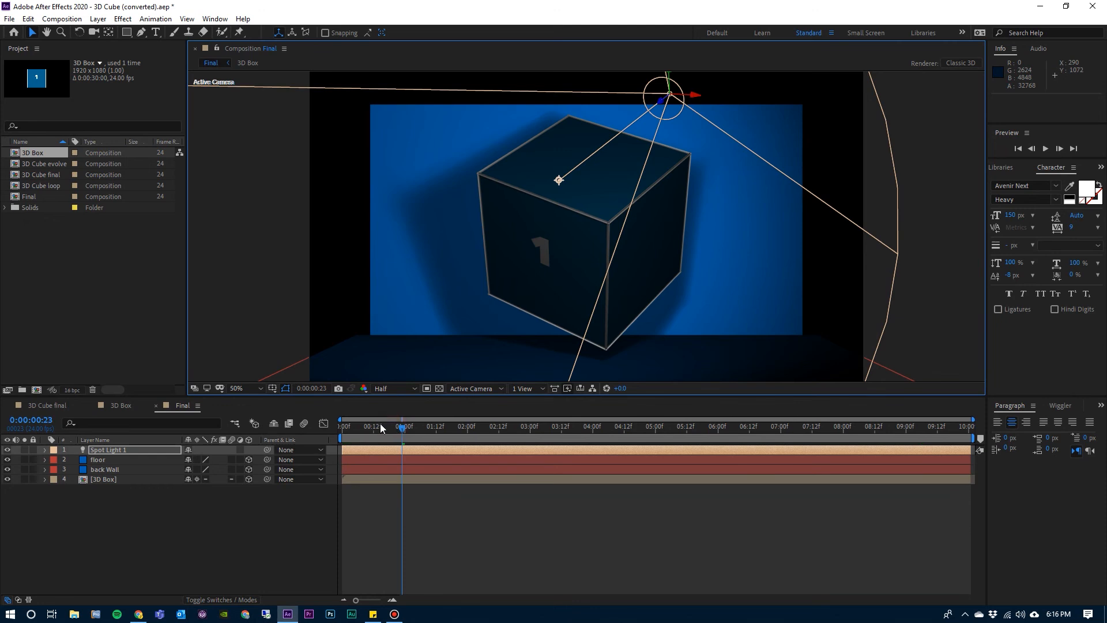
left_click_drag(362, 431, 345, 421)
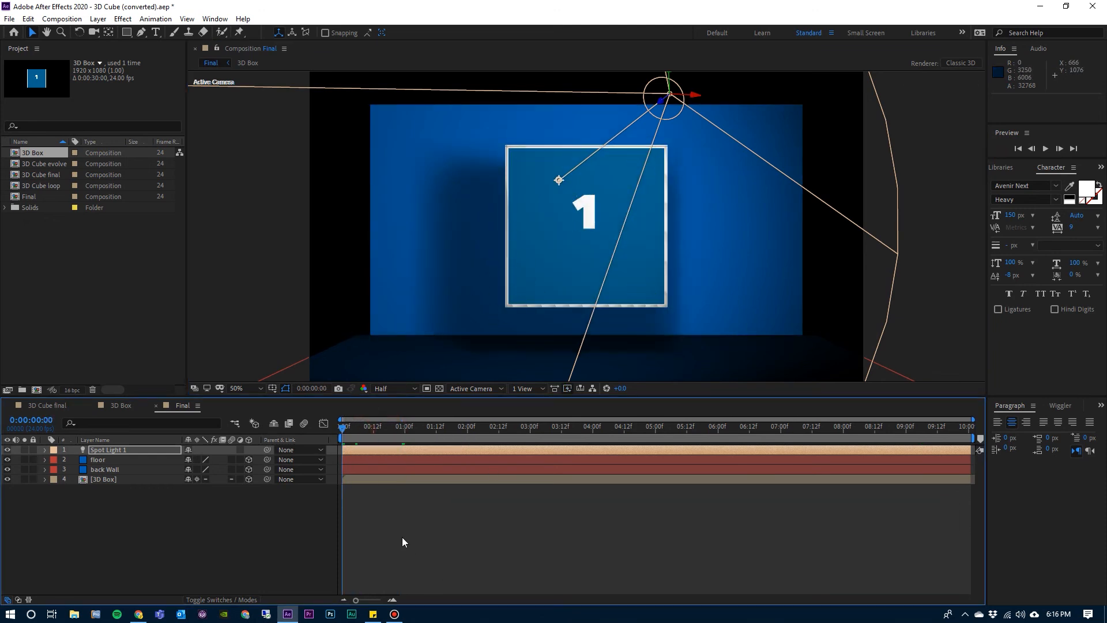
key("space")
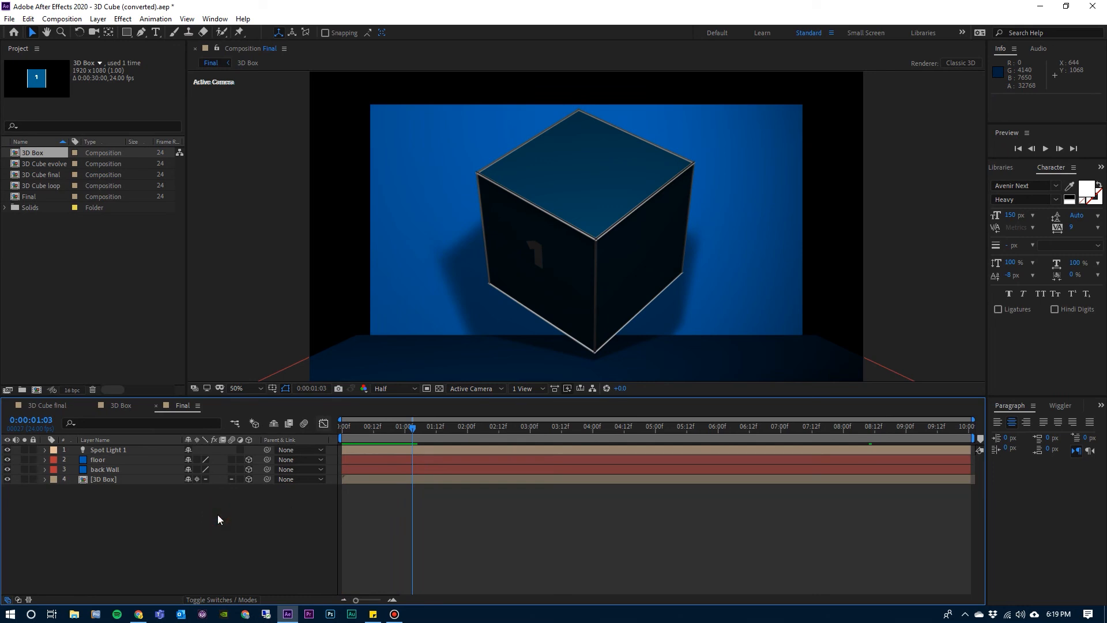
Step: Add a one-node camera named Camera 1 to Final with the 50mm preset and depth of field enabled
left_click(98, 19)
mouse_move(167, 34)
left_click(323, 72)
left_click_drag(354, 301, 635, 120)
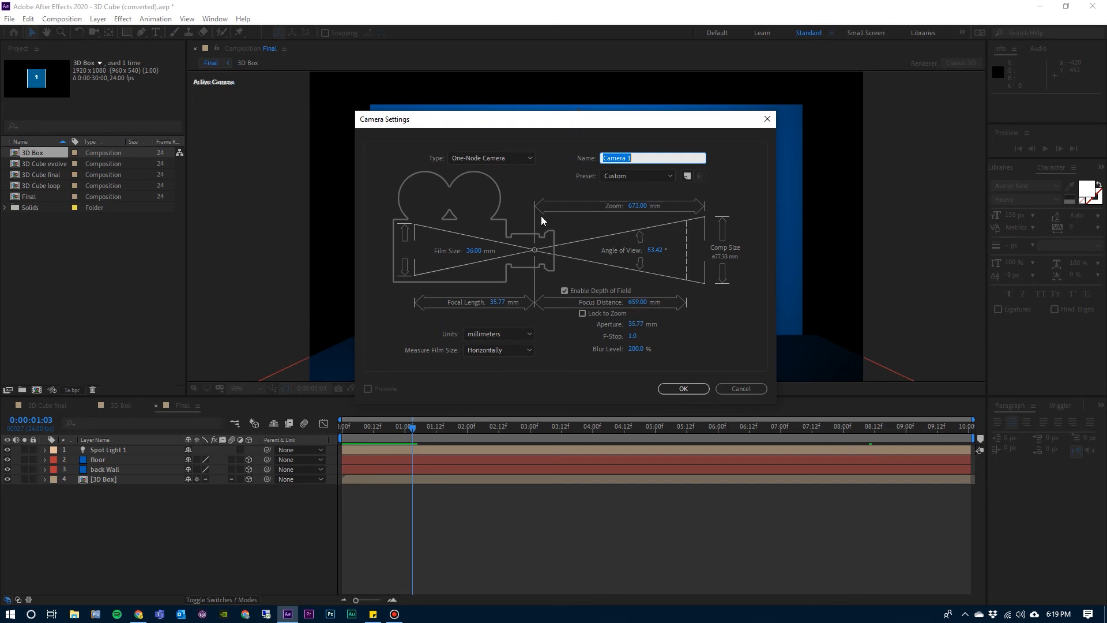
left_click(479, 158)
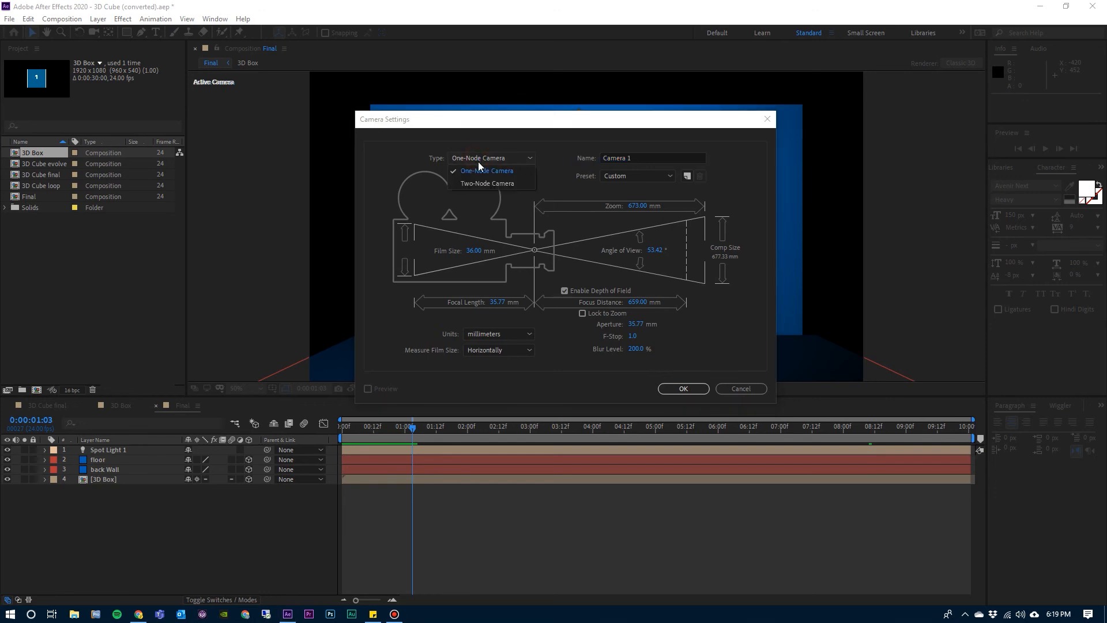
left_click(483, 171)
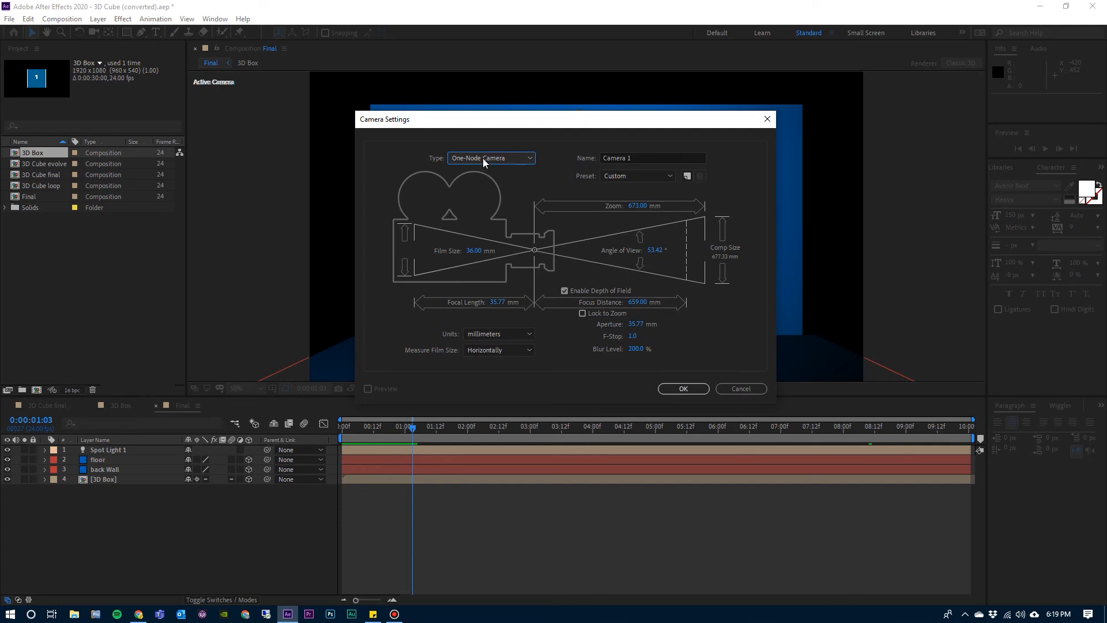
left_click(640, 176)
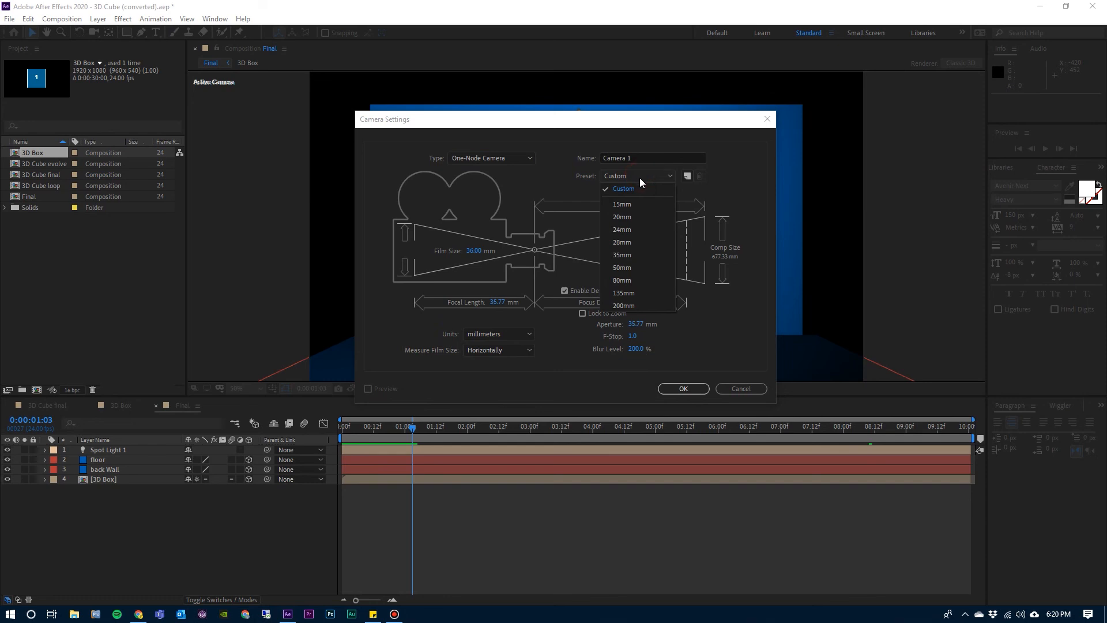
left_click(639, 267)
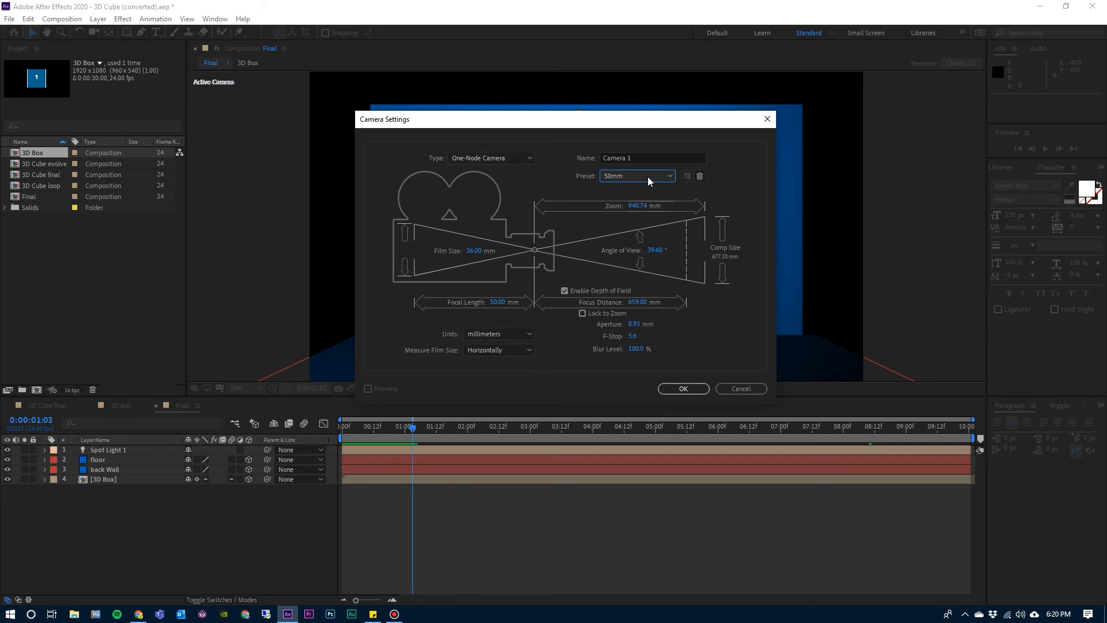
left_click(685, 388)
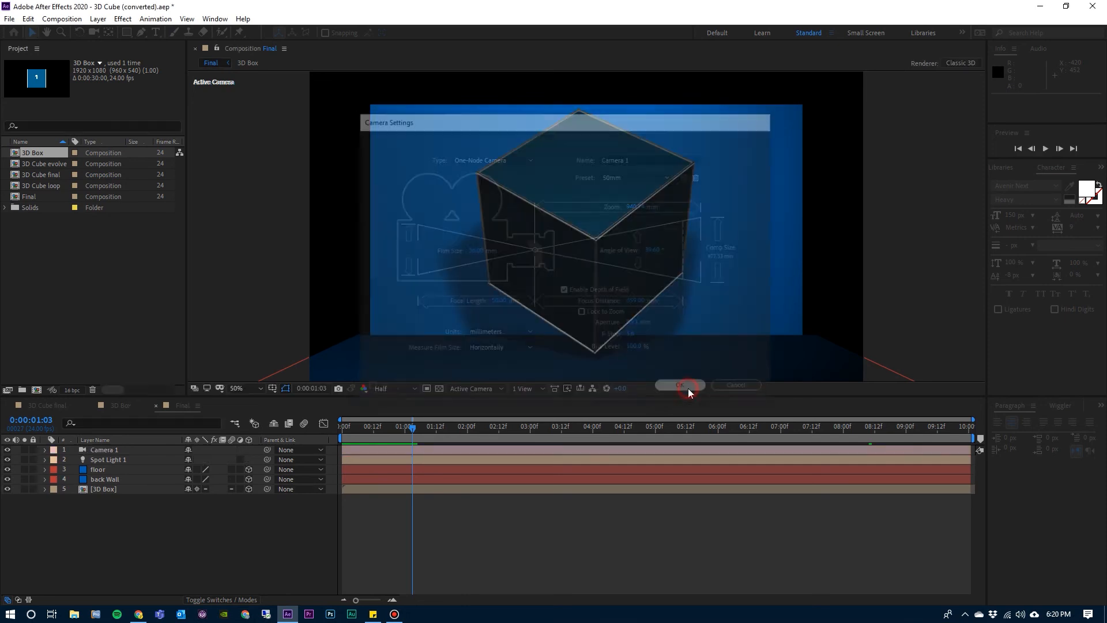
Step: Reveal Camera 1's transform properties and set a starting Position keyframe at 0:00:00:00
left_click(121, 450)
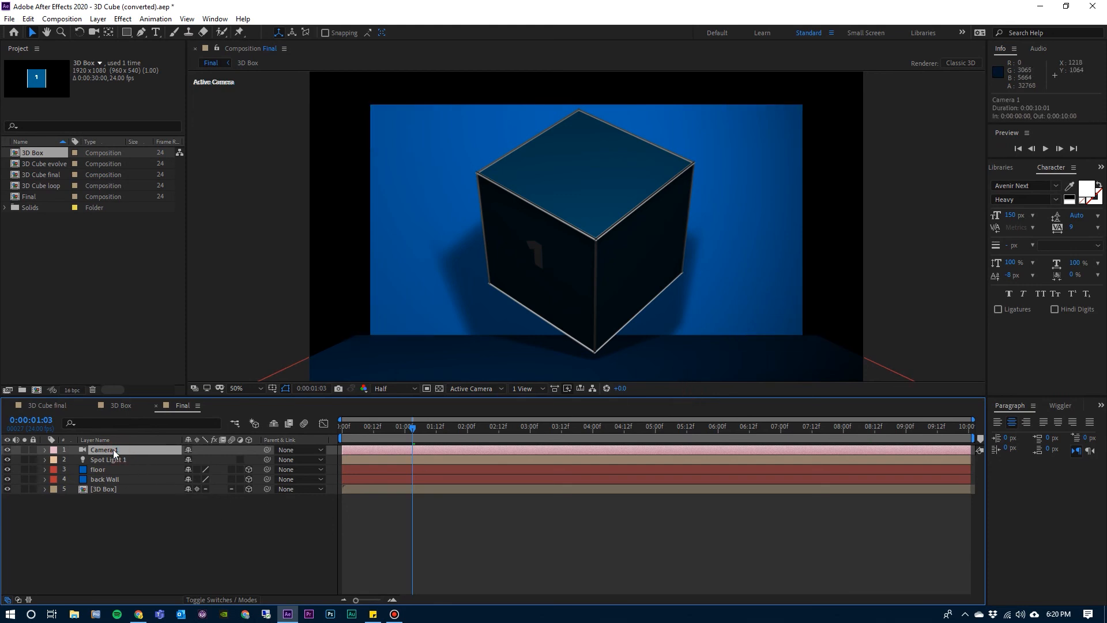
left_click(44, 450)
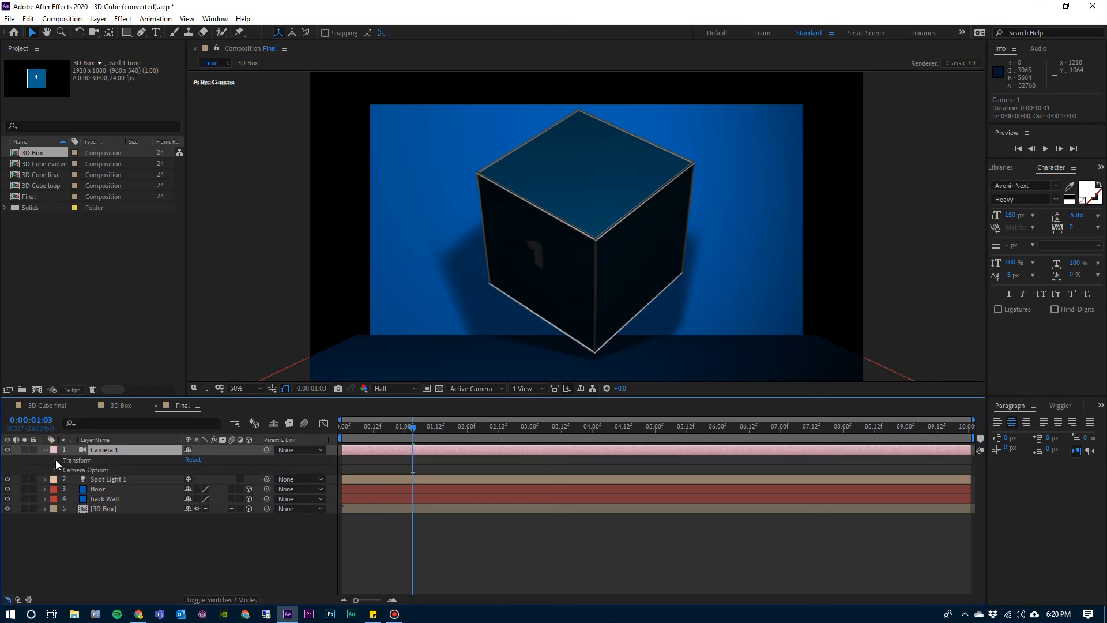
left_click(55, 460)
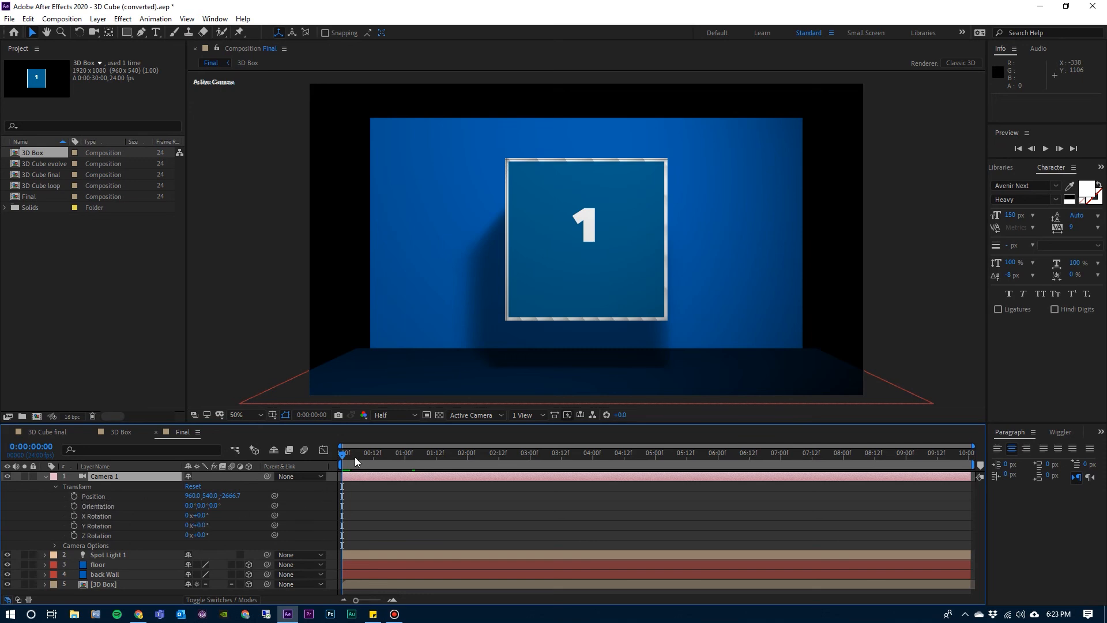
left_click(74, 496)
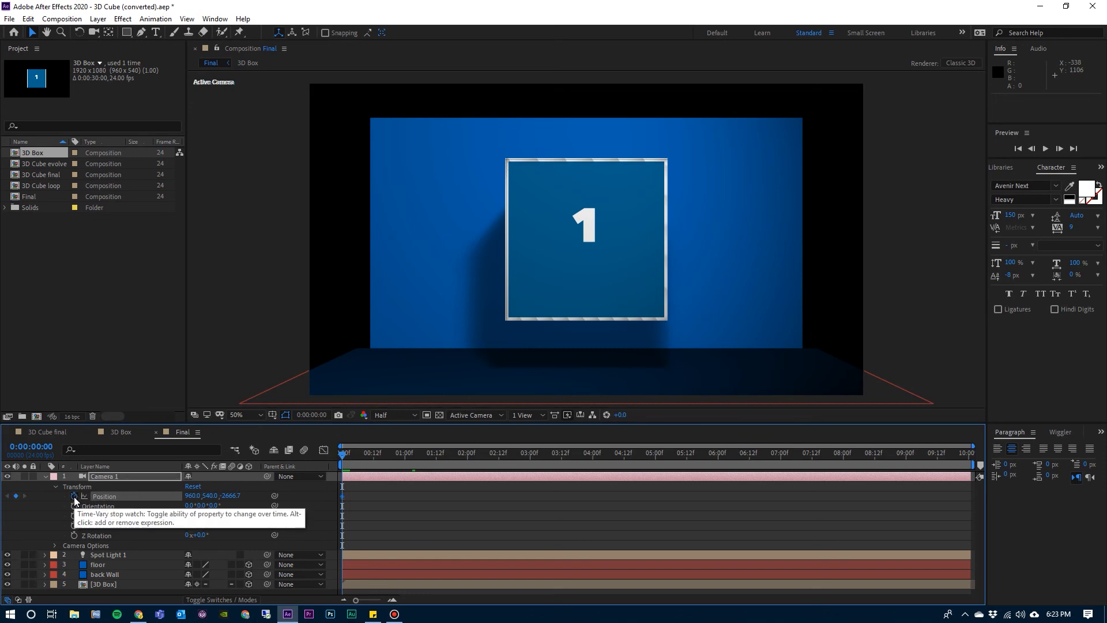
Step: Keyframe Camera 1's Z position closer to the cube at 0:00:10:00 and preview the push-in from the first frame
left_click_drag(963, 456, 987, 455)
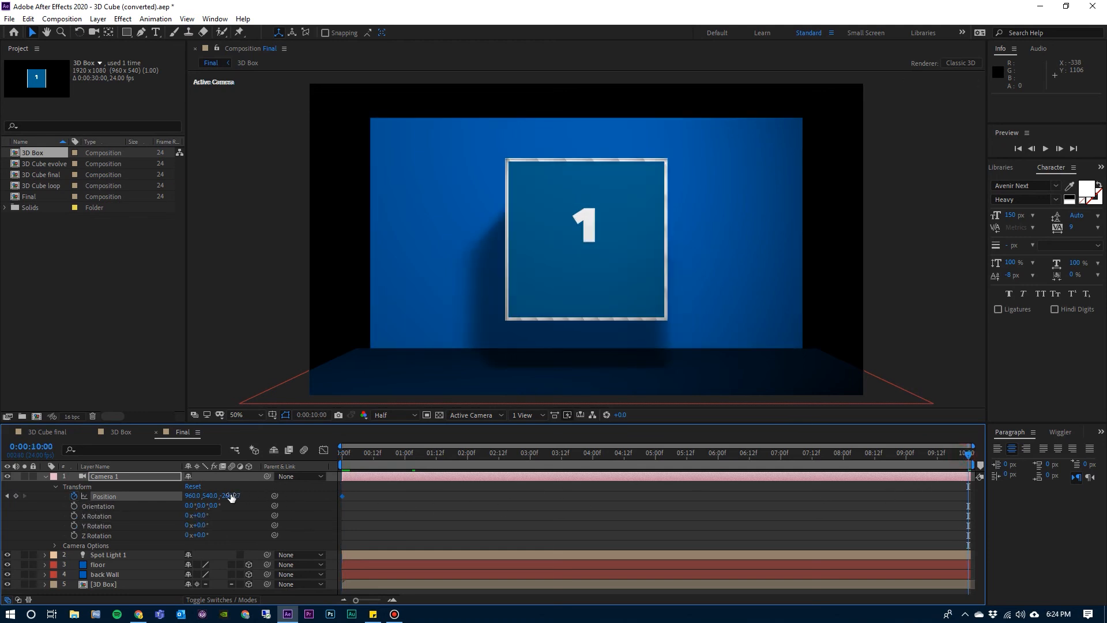
left_click_drag(230, 496, 669, 518)
key("Home")
key("space")
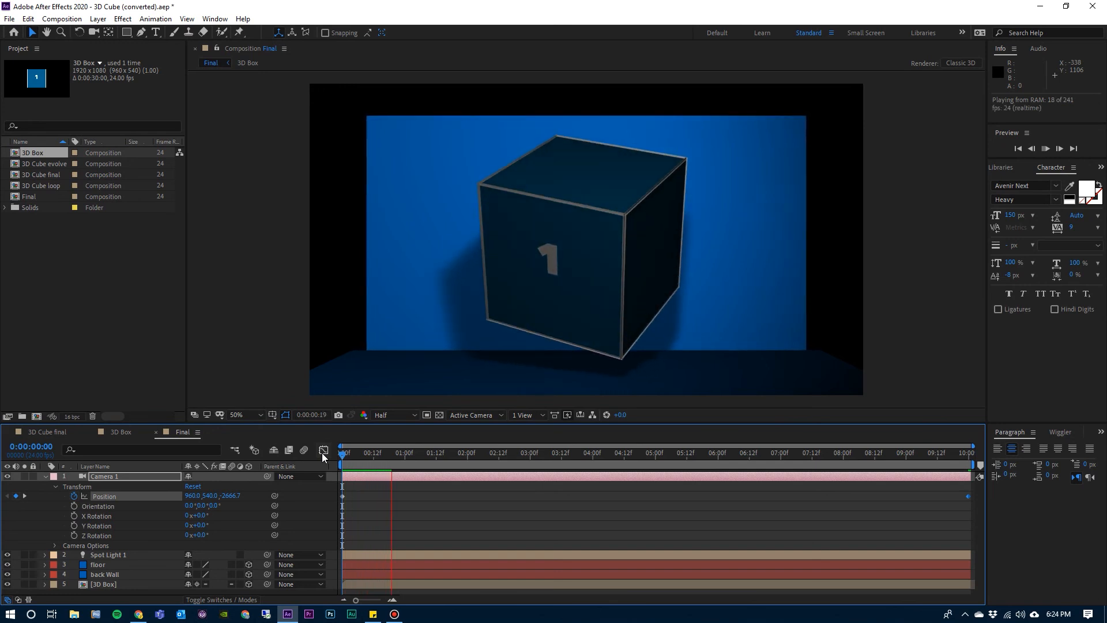